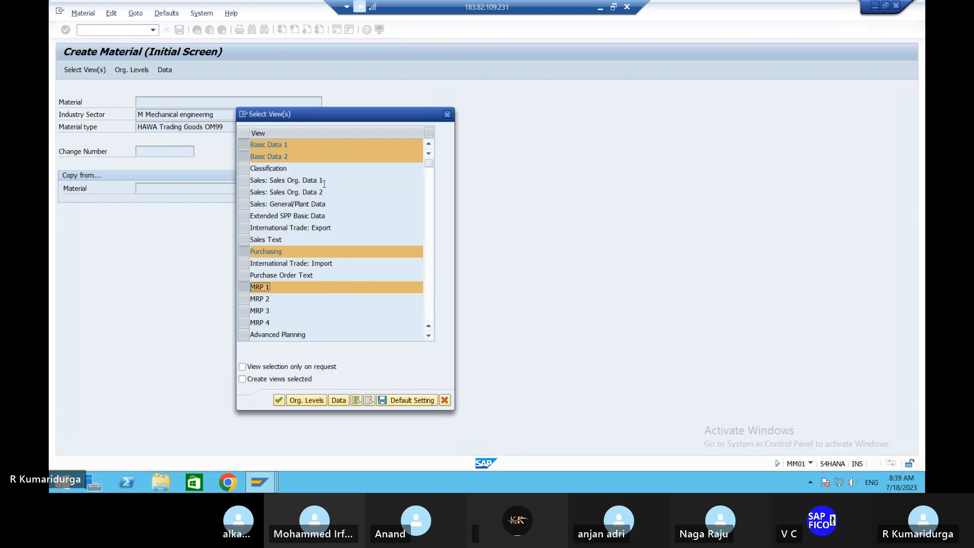
# Step: Tick General Plant Data/Storage 1–2 and Accounting 1–2 in the view list and confirm
pyautogui.scroll(-5, 338, 290)
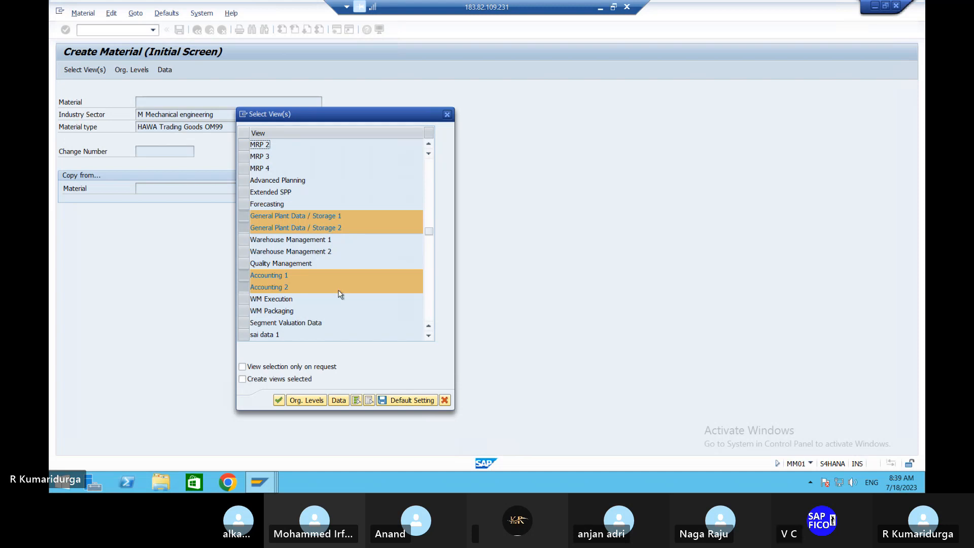
pyautogui.scroll(-3, 338, 292)
pyautogui.scroll(1, 340, 294)
pyautogui.scroll(4, 340, 295)
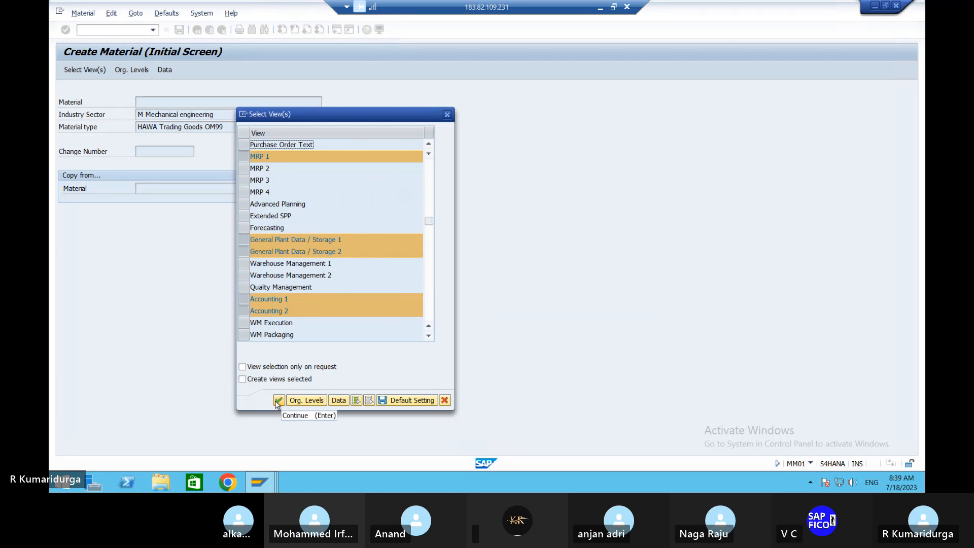
pyautogui.click(278, 400)
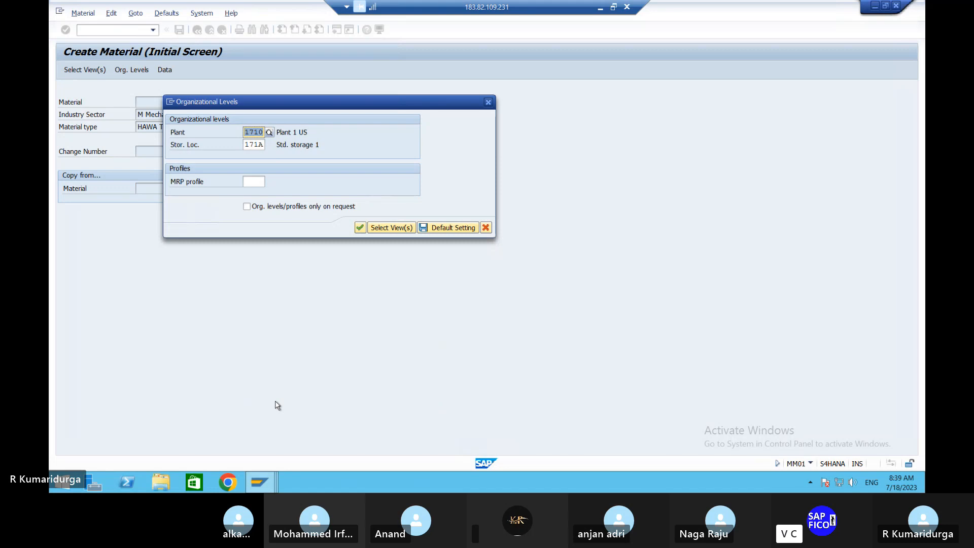
# Step: Enter plant DUPL and storage location DUSL, correcting the mistyped SUSL
pyautogui.write('DUPL')
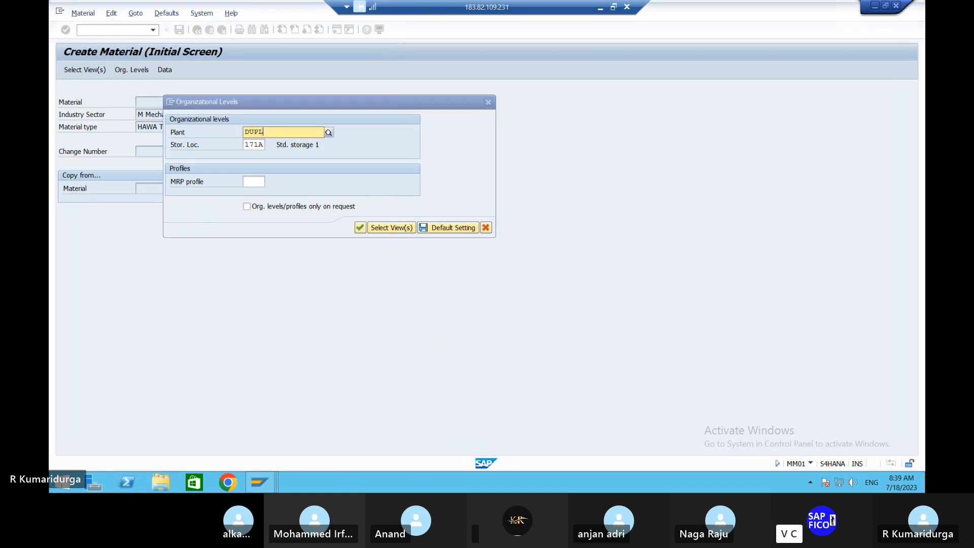
pyautogui.press('Return')
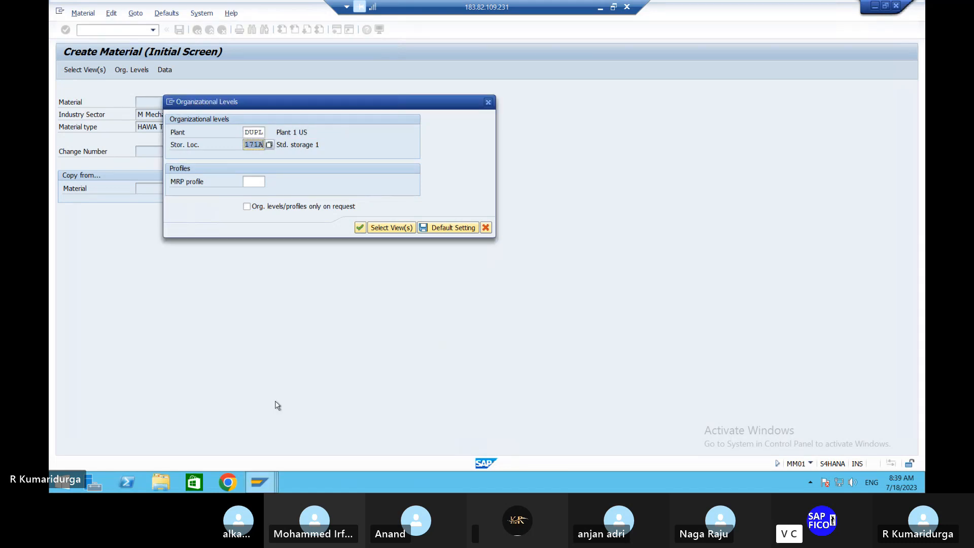
pyautogui.write('SUSL')
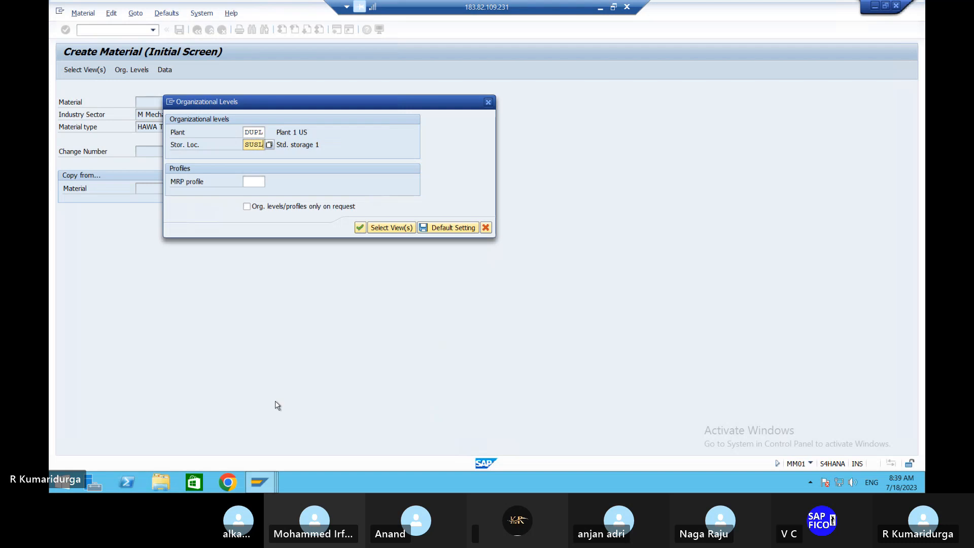
pyautogui.press('BackSpace')
pyautogui.press('BackSpace')
pyautogui.press('BackSpace')
pyautogui.press('BackSpace')
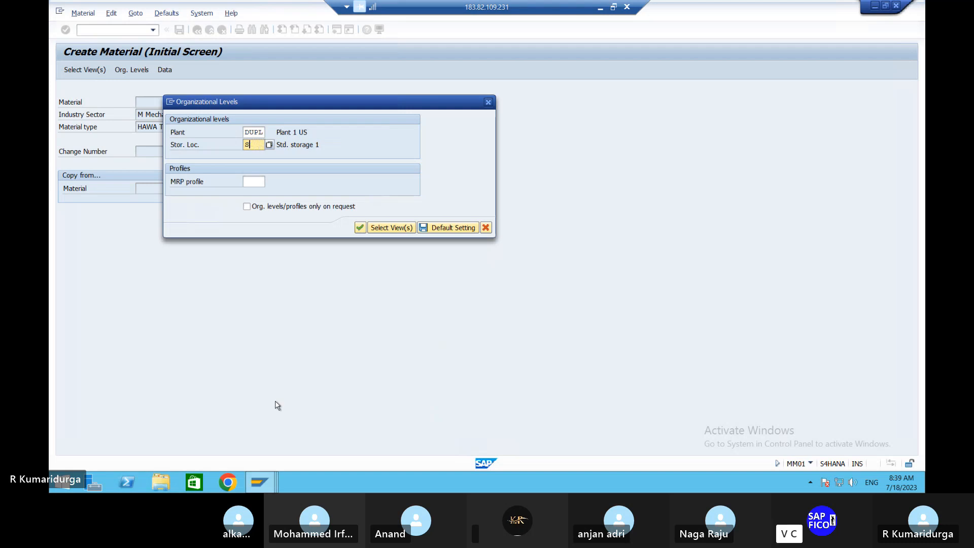
pyautogui.write('DUSL')
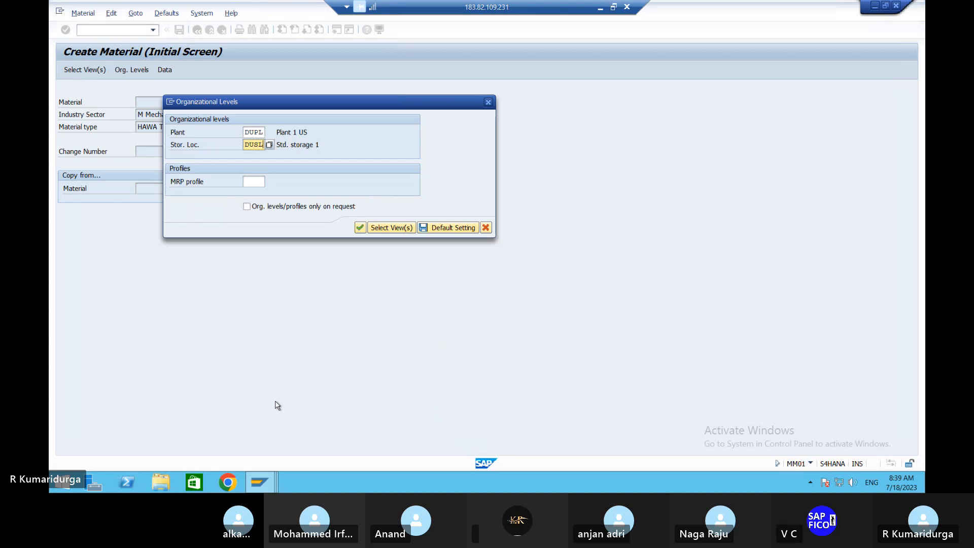
# Step: Try confirming the organizational levels twice, dismissing the Material Ledger error each time
pyautogui.click(360, 228)
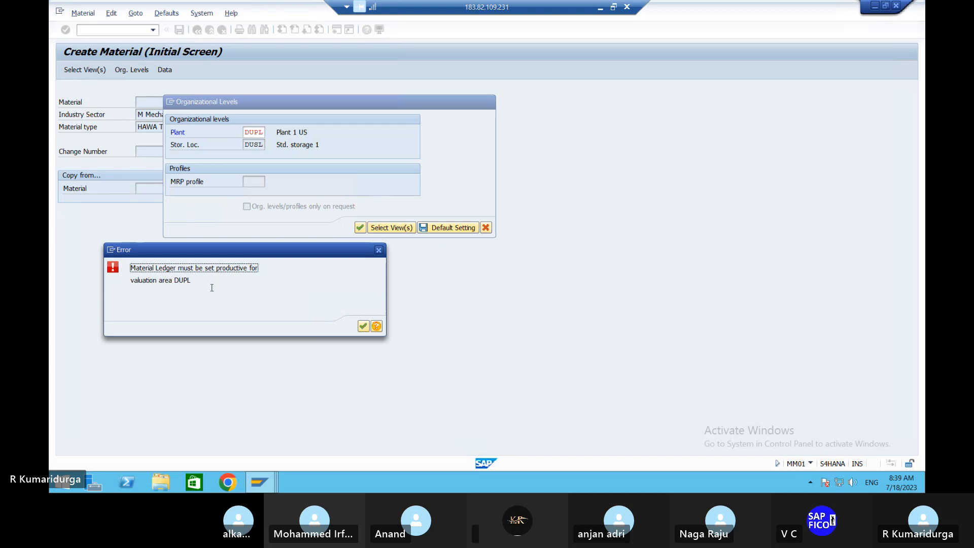
pyautogui.click(364, 327)
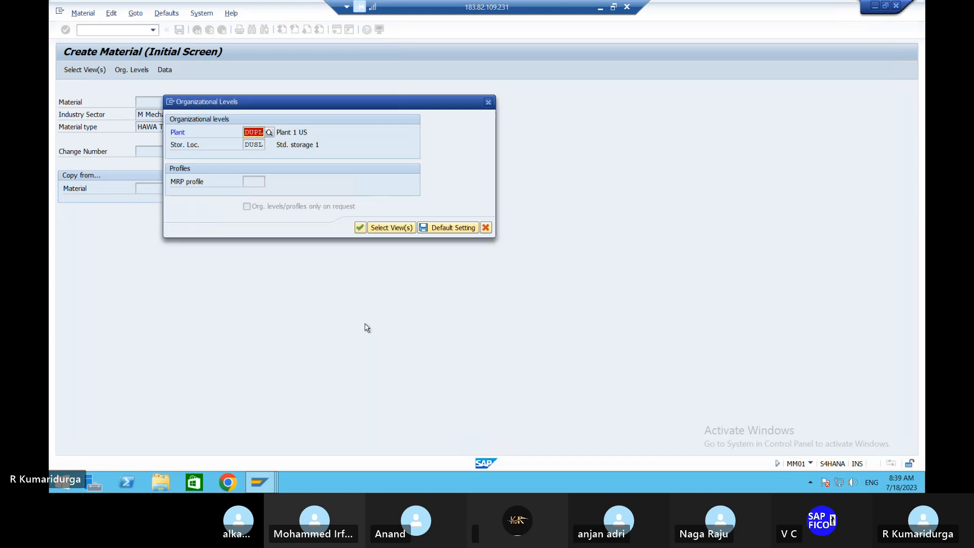
pyautogui.click(359, 228)
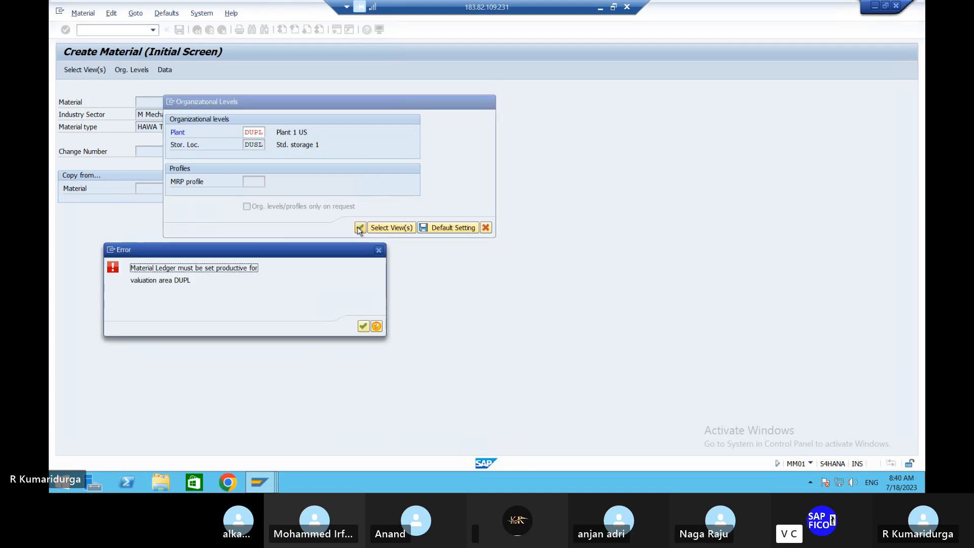
pyautogui.click(363, 327)
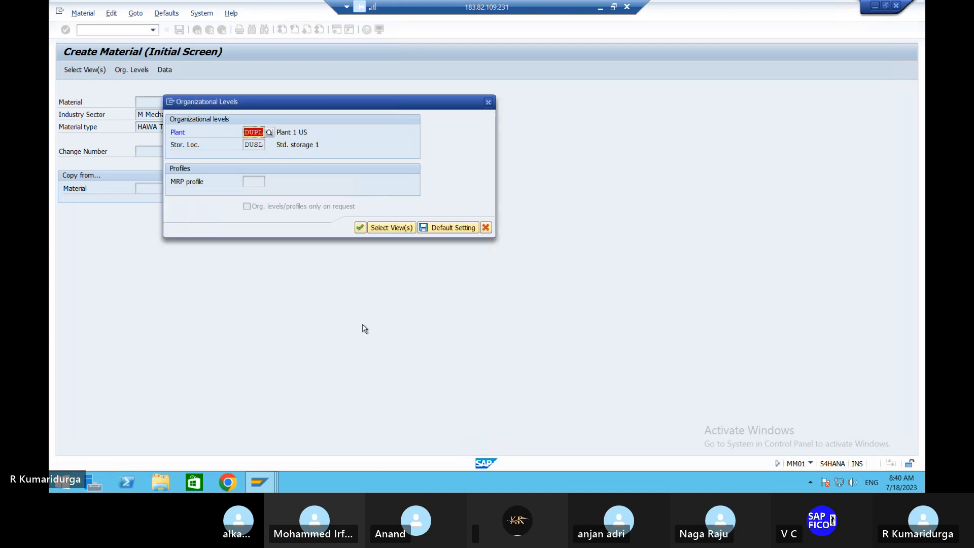
# Step: Cancel the Organizational Levels dialog and log off the SAP session, confirming with Yes
pyautogui.click(488, 102)
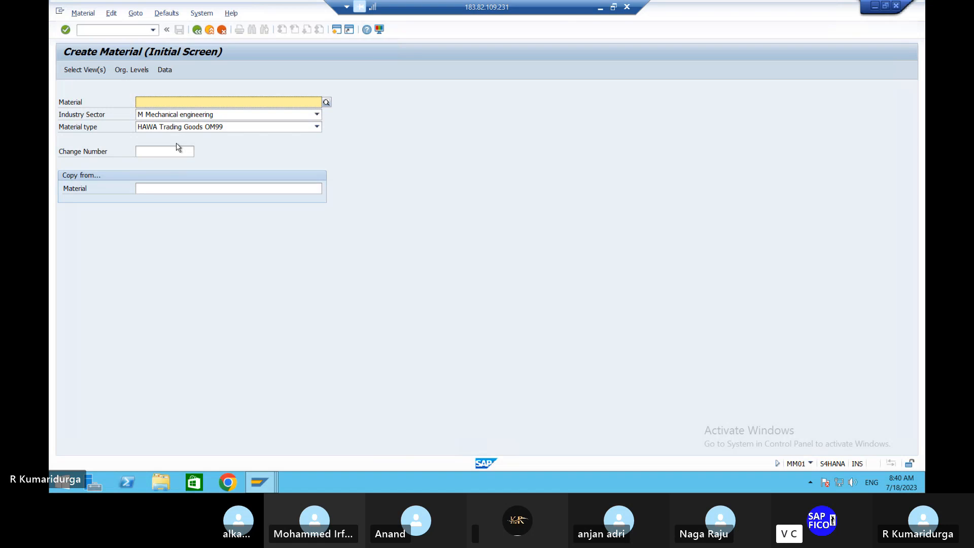
pyautogui.click(100, 30)
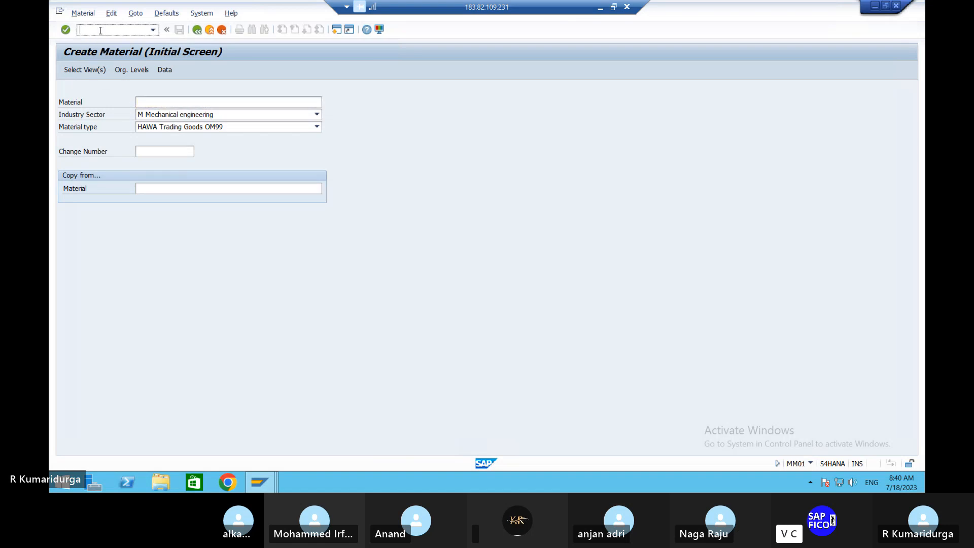
pyautogui.click(195, 15)
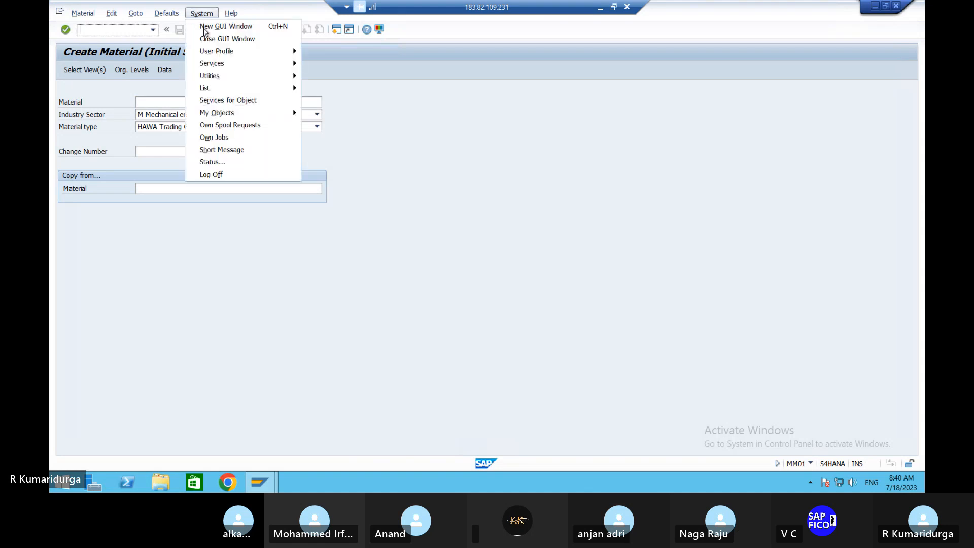
pyautogui.click(208, 175)
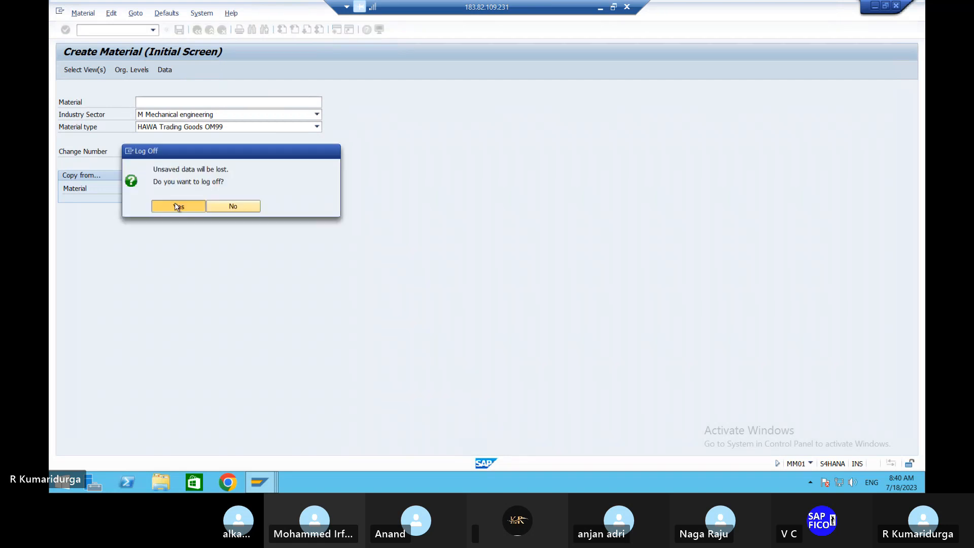
pyautogui.click(177, 205)
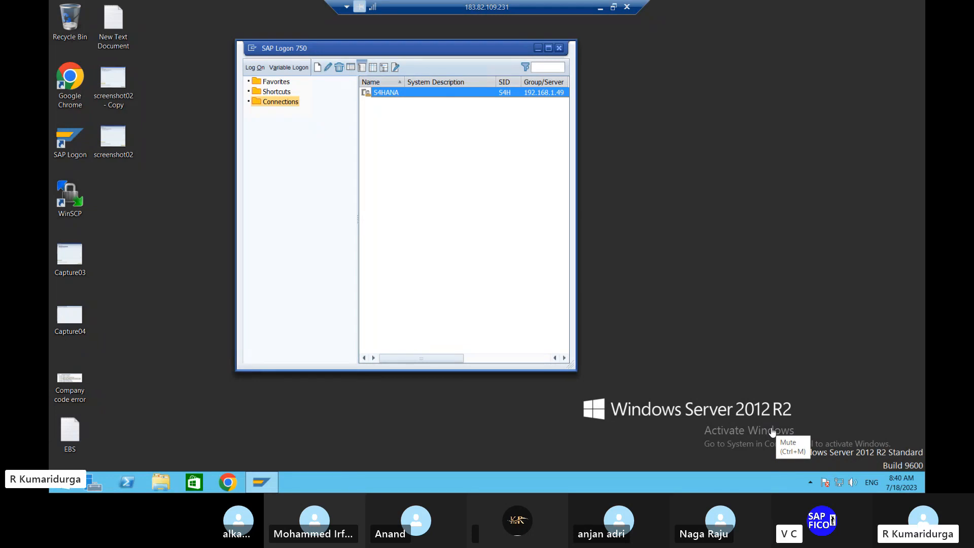
# Step: Log back on to the S4HANA connection with the user credentials and open Create Material
pyautogui.doubleClick(438, 93)
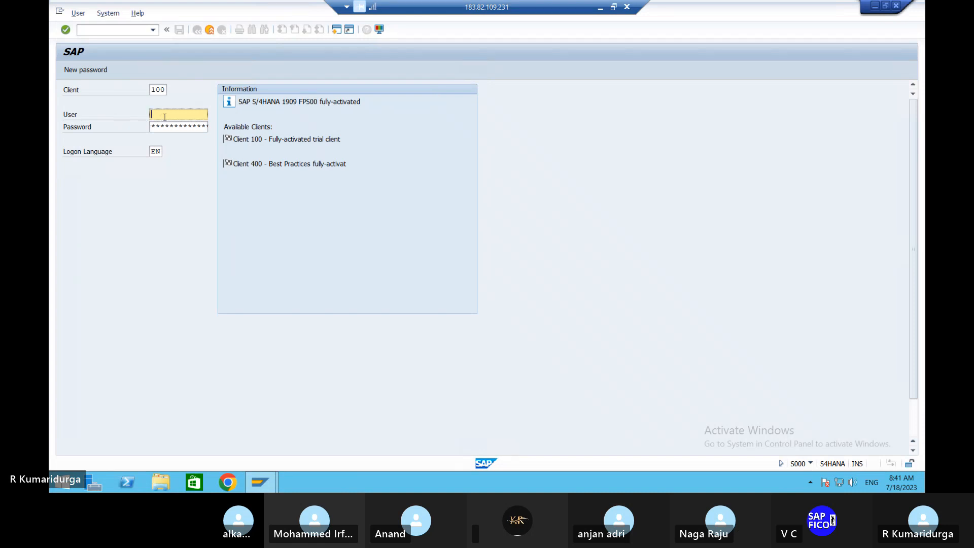
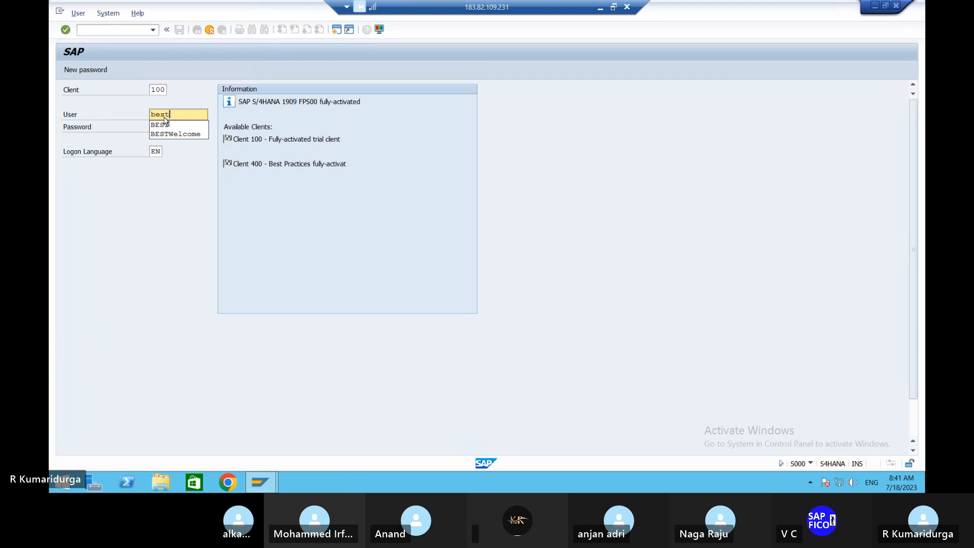
pyautogui.press('Tab')
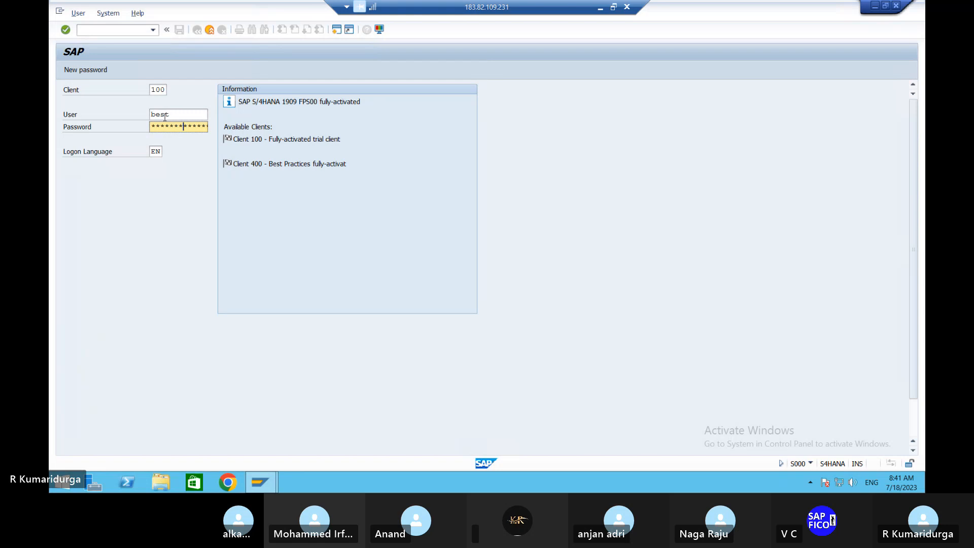
pyautogui.press('Return')
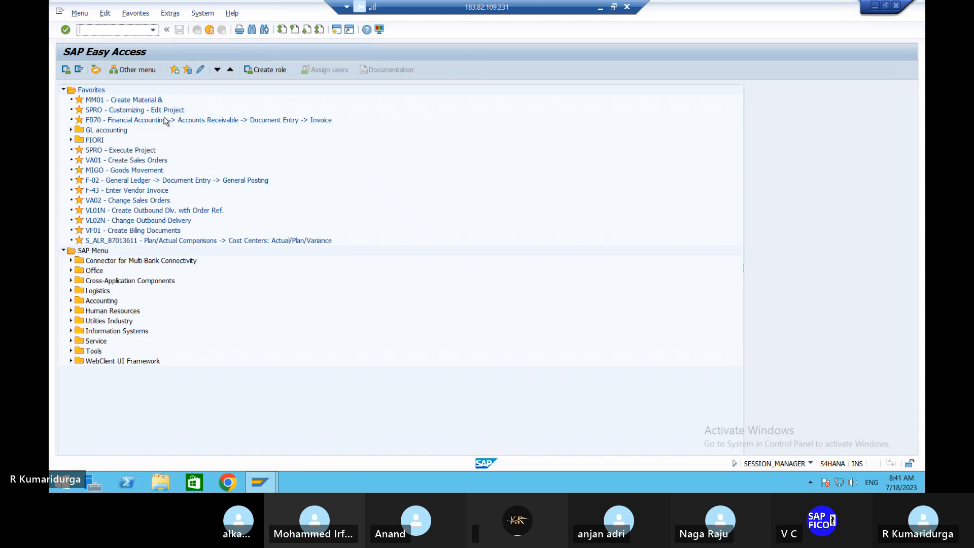
pyautogui.press('Return')
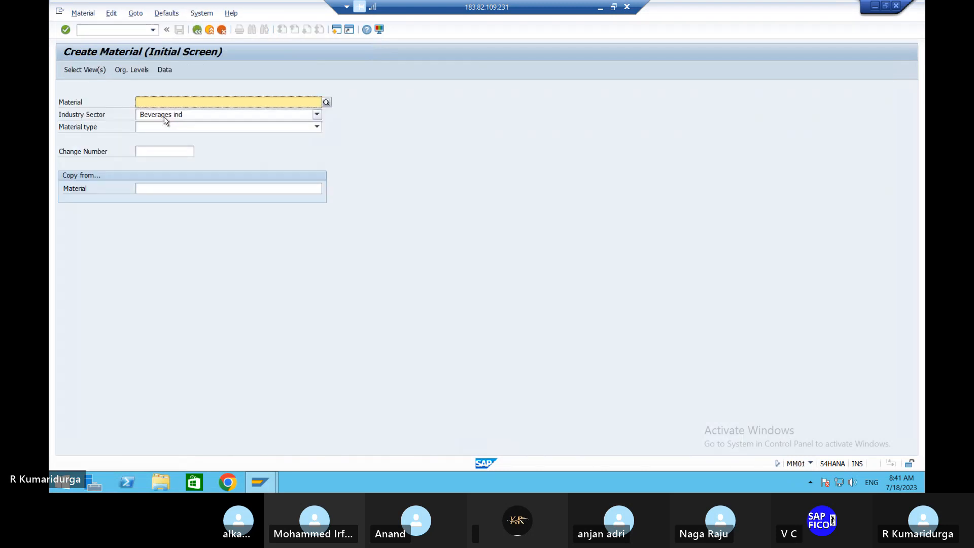
# Step: Set the industry sector to Mechanical engineering
pyautogui.click(165, 117)
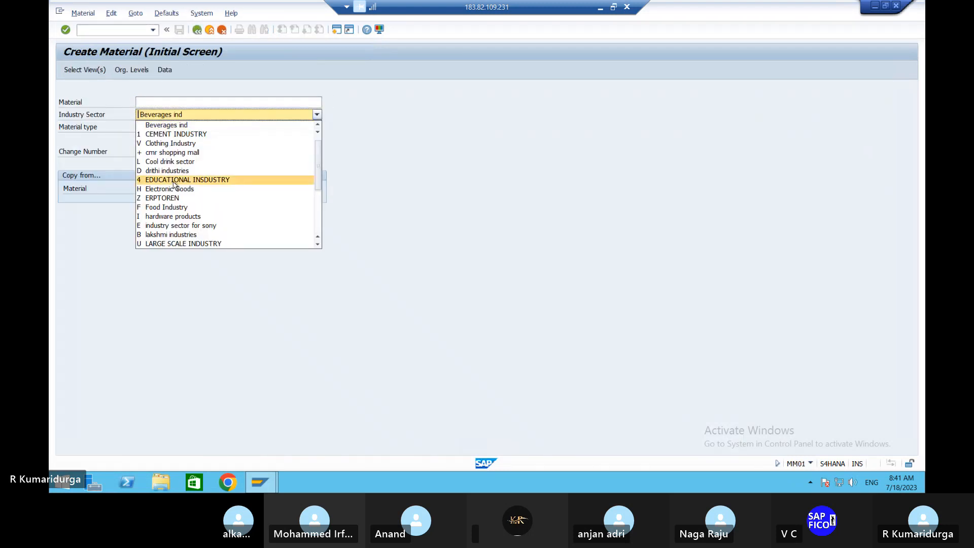
pyautogui.scroll(-4, 174, 184)
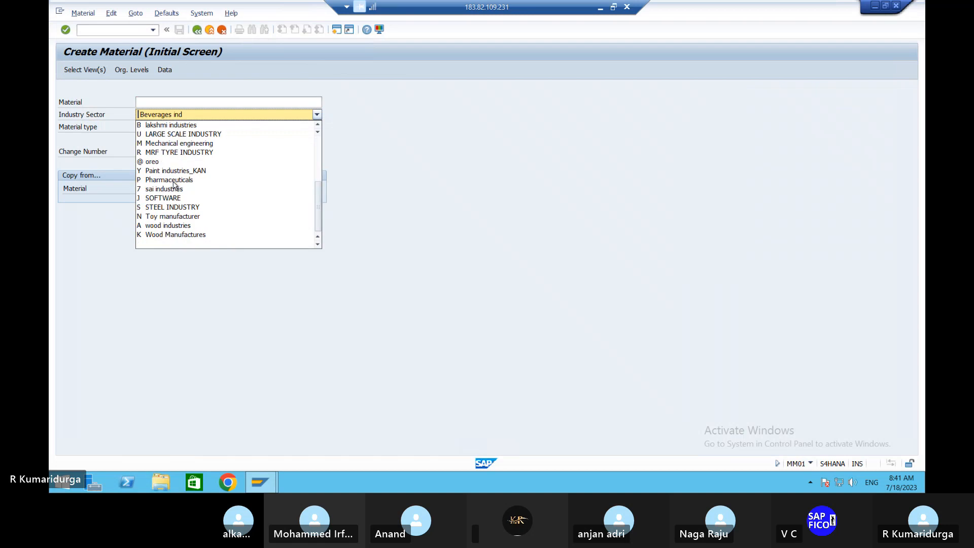
pyautogui.click(195, 143)
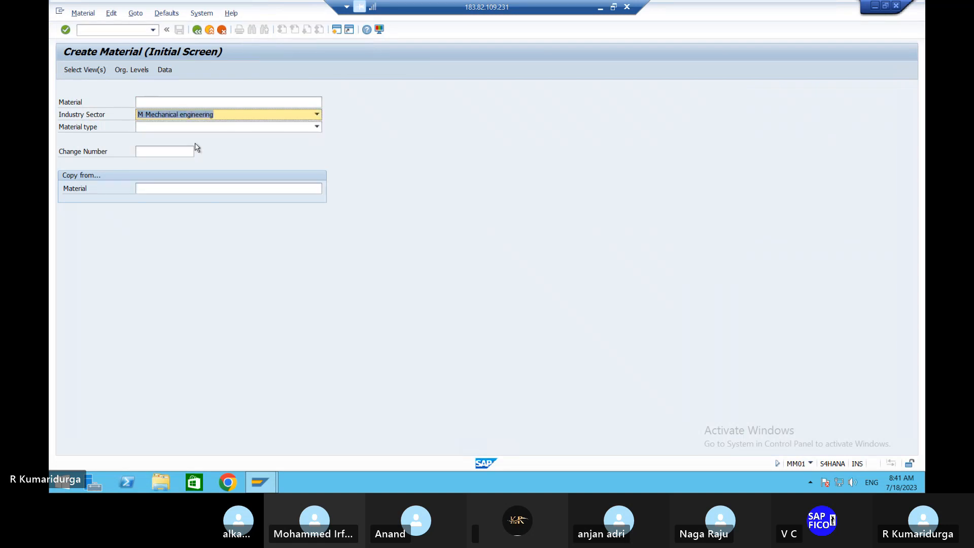
# Step: Choose material type HAWA Trading Goods OM99 and proceed to view selection
pyautogui.click(198, 129)
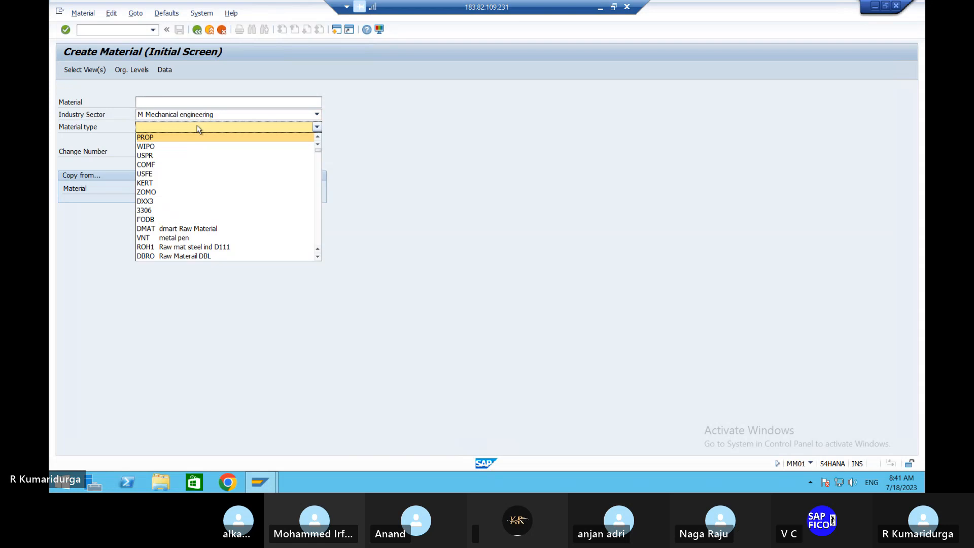
pyautogui.scroll(-10, 199, 128)
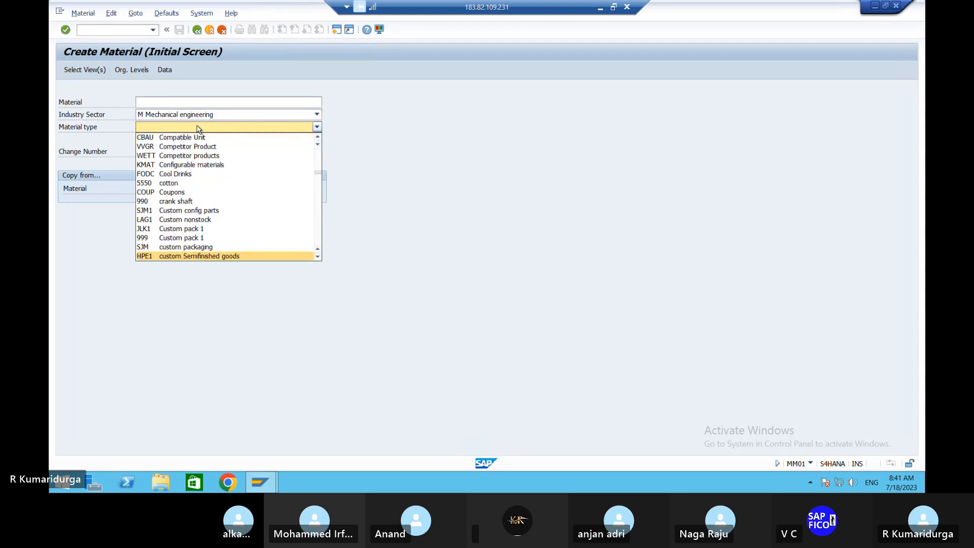
pyautogui.scroll(-20, 199, 129)
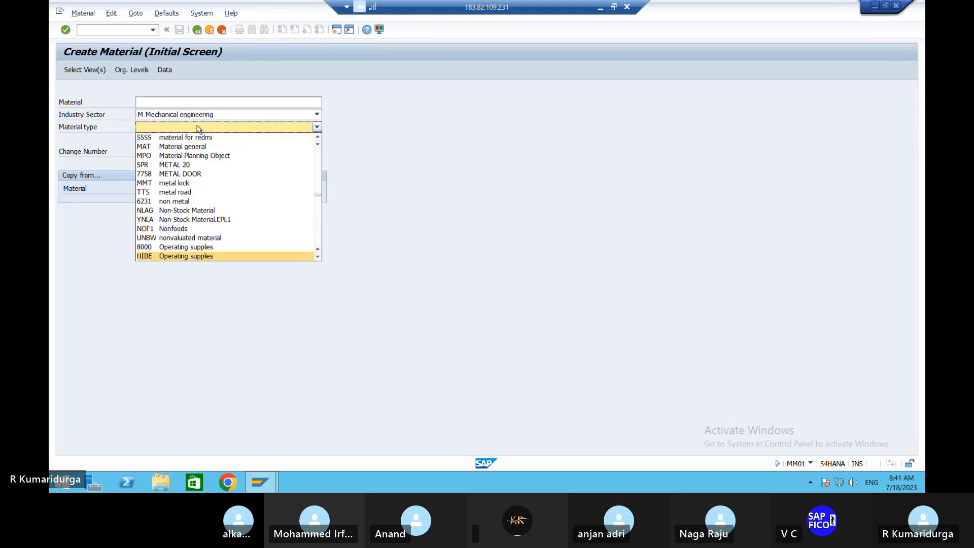
pyautogui.scroll(-6, 199, 129)
pyautogui.scroll(-5, 198, 129)
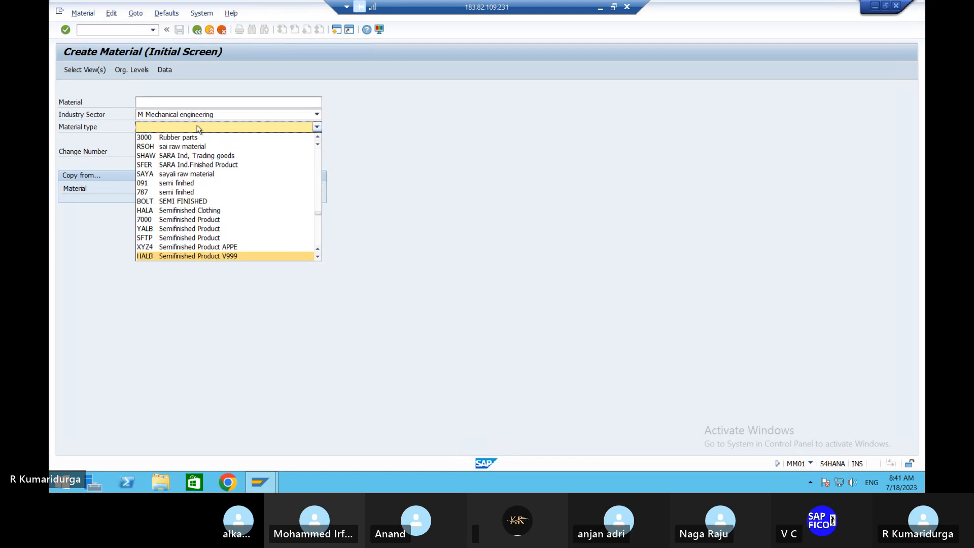
pyautogui.scroll(-15, 198, 129)
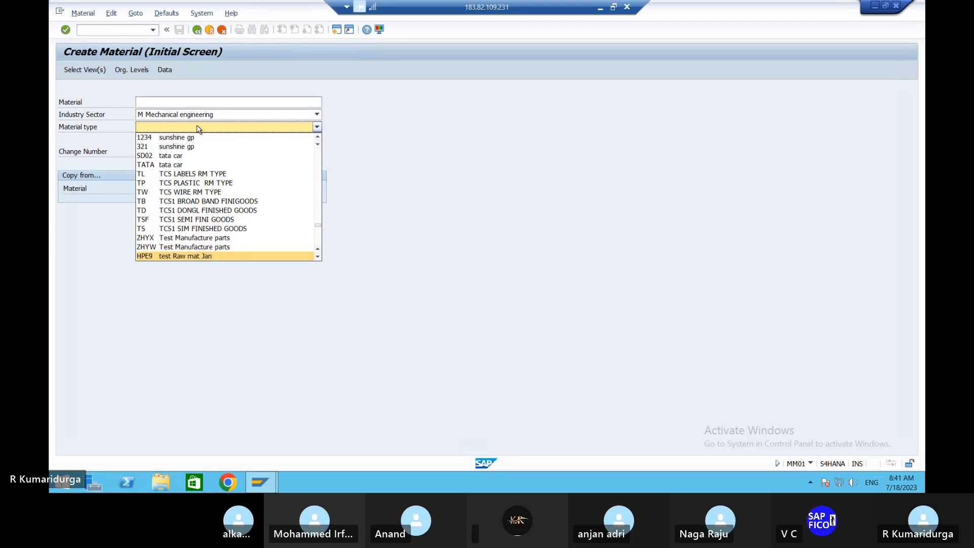
pyautogui.scroll(-20, 199, 129)
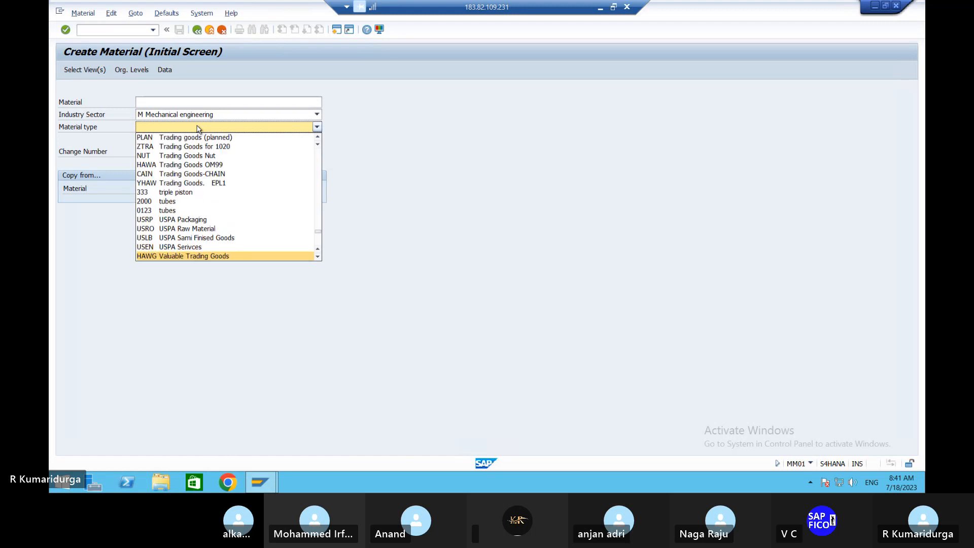
pyautogui.click(187, 165)
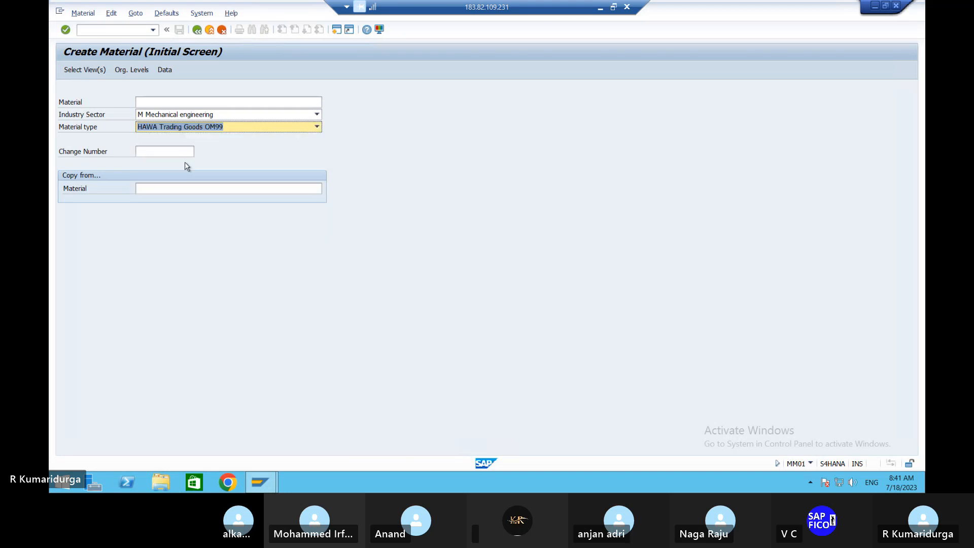
pyautogui.press('Return')
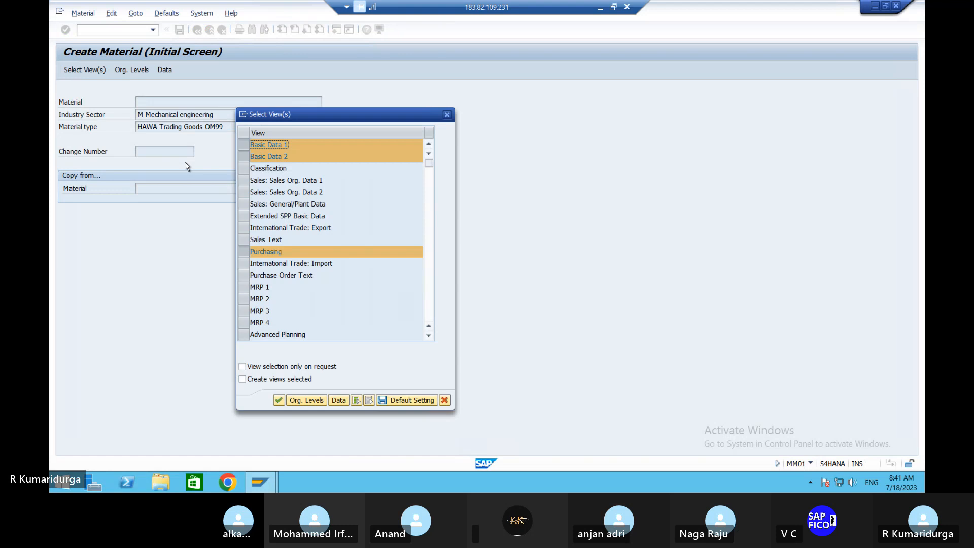
# Step: Add the MRP 1 view to the selection and confirm the chosen views
pyautogui.click(246, 291)
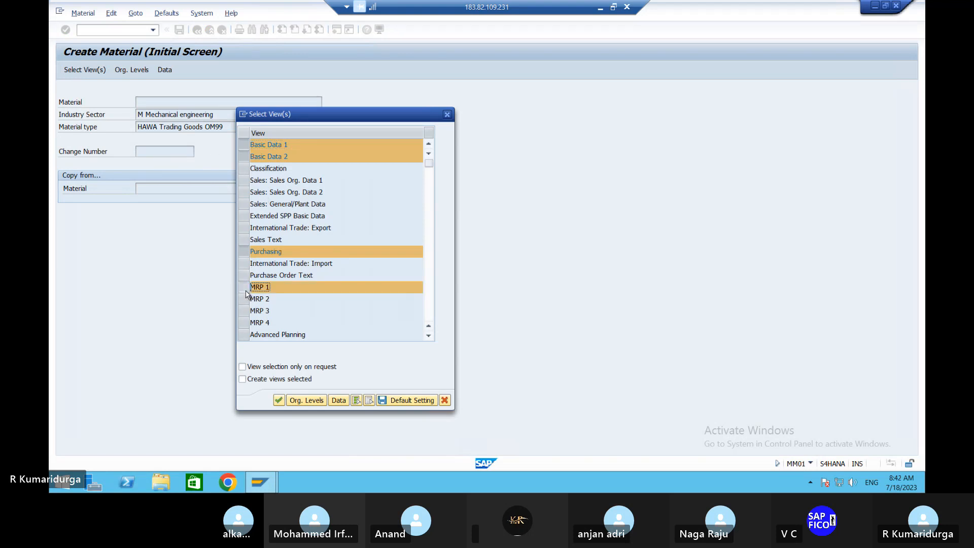
pyautogui.scroll(-3, 246, 293)
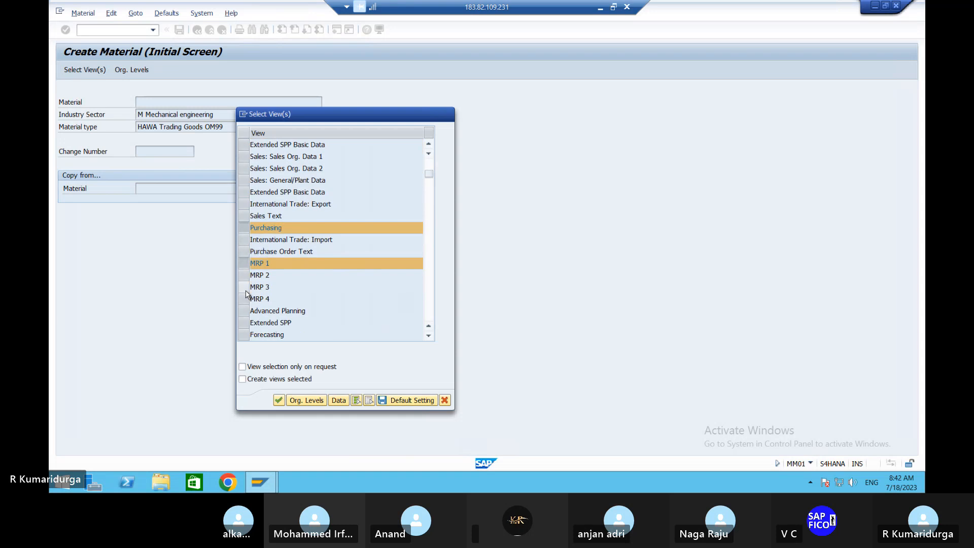
pyautogui.click(278, 401)
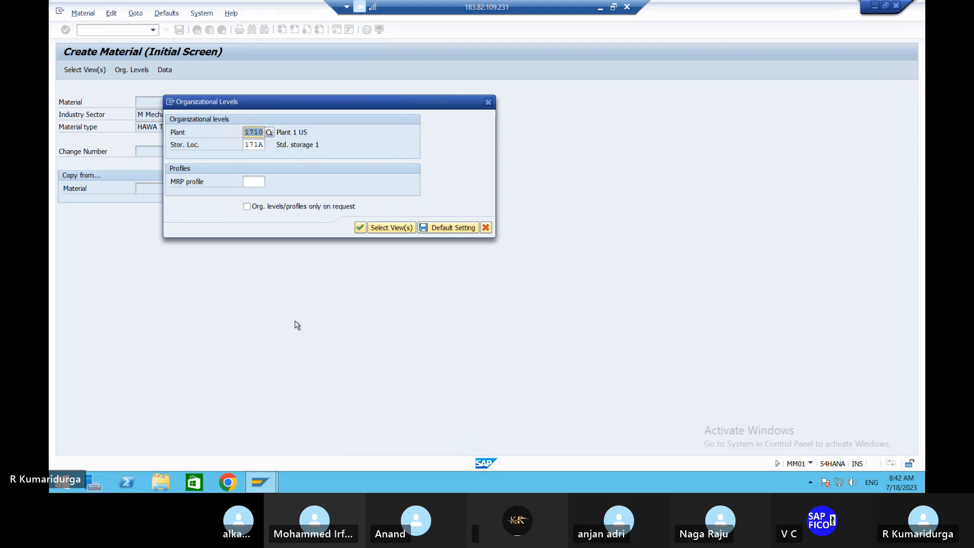
# Step: Enter plant DUPL and replace storage location 171A with DUSL
pyautogui.write('dupl')
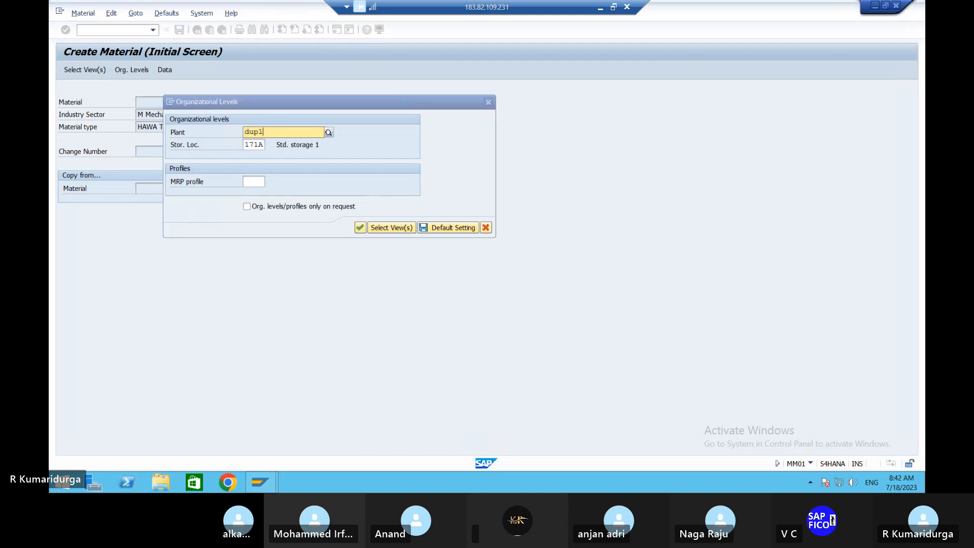
pyautogui.press('BackSpace')
pyautogui.press('BackSpace')
pyautogui.press('BackSpace')
pyautogui.press('BackSpace')
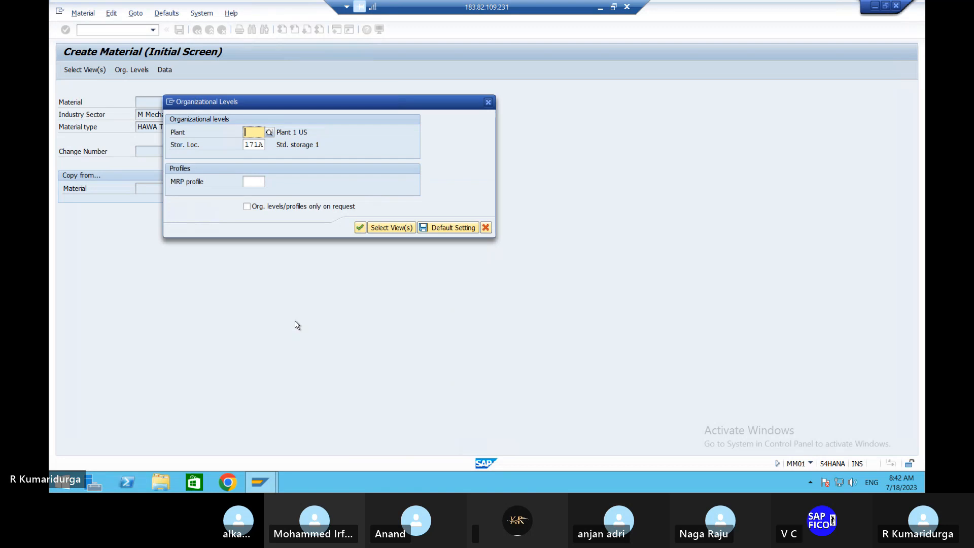
pyautogui.write('DU')
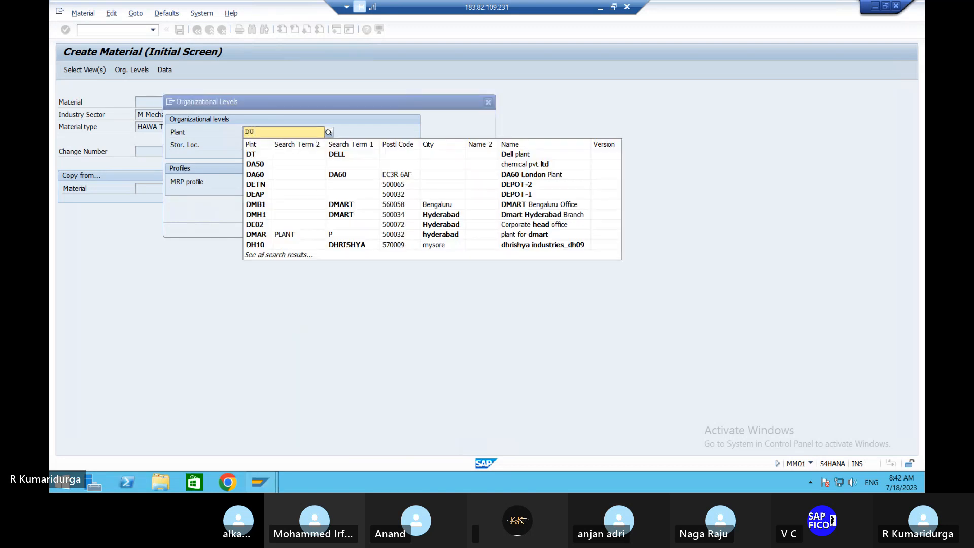
pyautogui.write('PL')
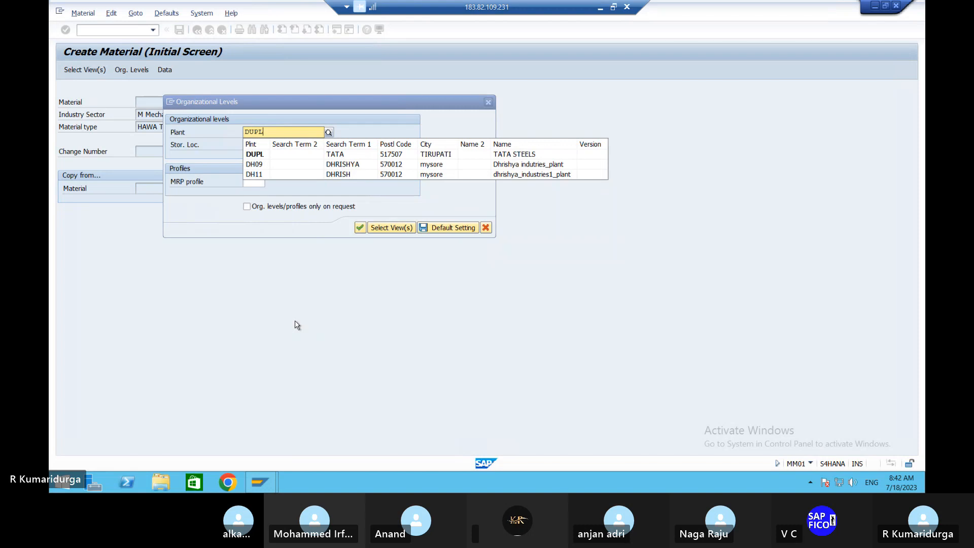
pyautogui.click(259, 154)
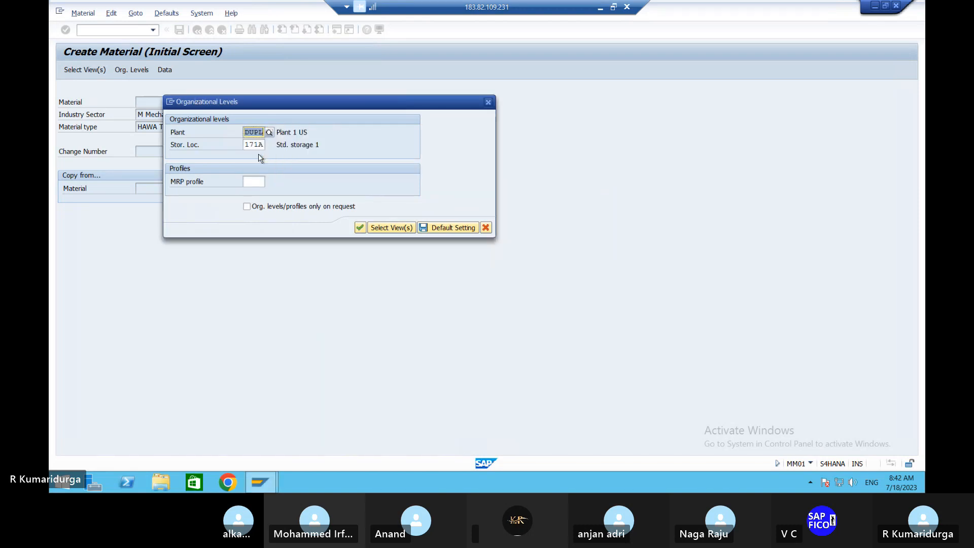
pyautogui.click(247, 144)
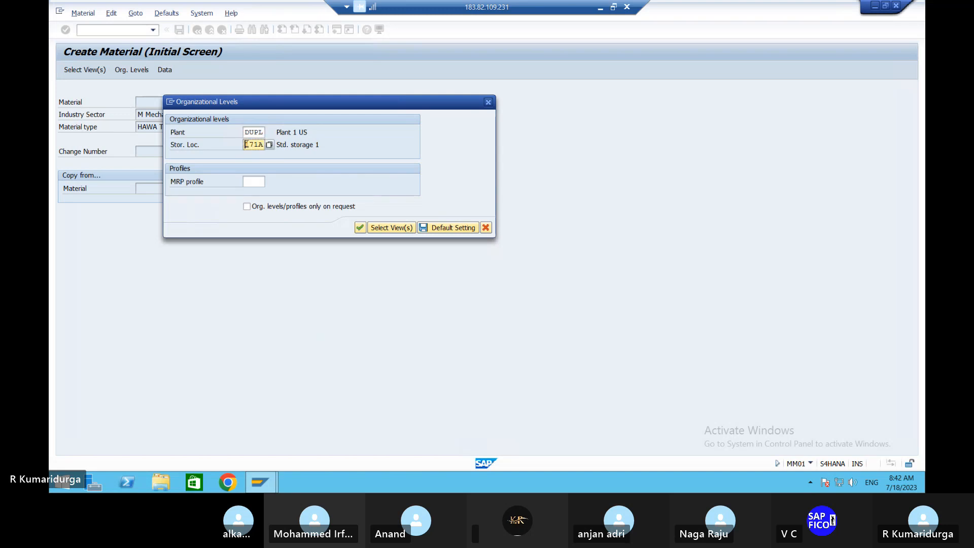
pyautogui.press('Delete')
pyautogui.press('Delete')
pyautogui.press('Delete')
pyautogui.press('Delete')
pyautogui.write('DUSL')
# Step: Continue, dismiss the Material Ledger error, and close the Organizational Levels dialog
pyautogui.click(361, 229)
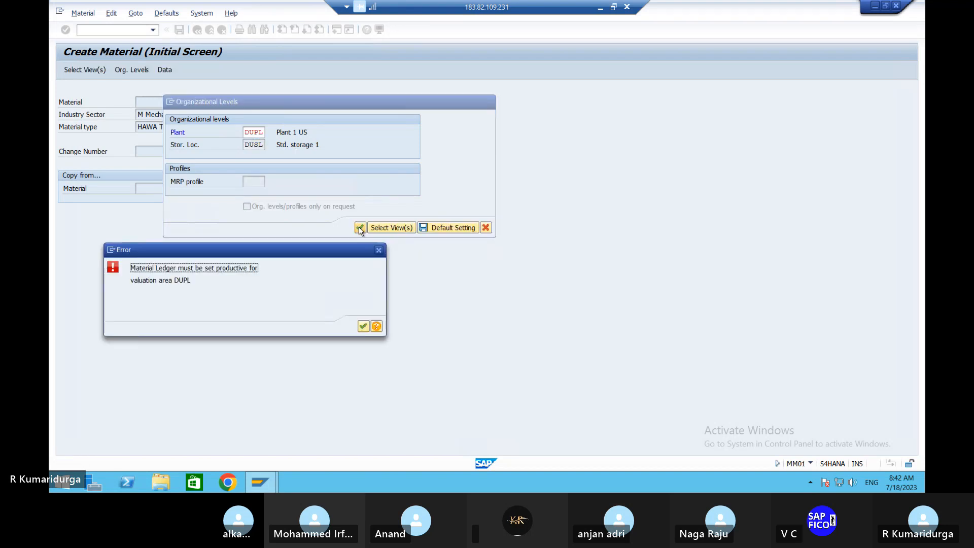
pyautogui.click(364, 327)
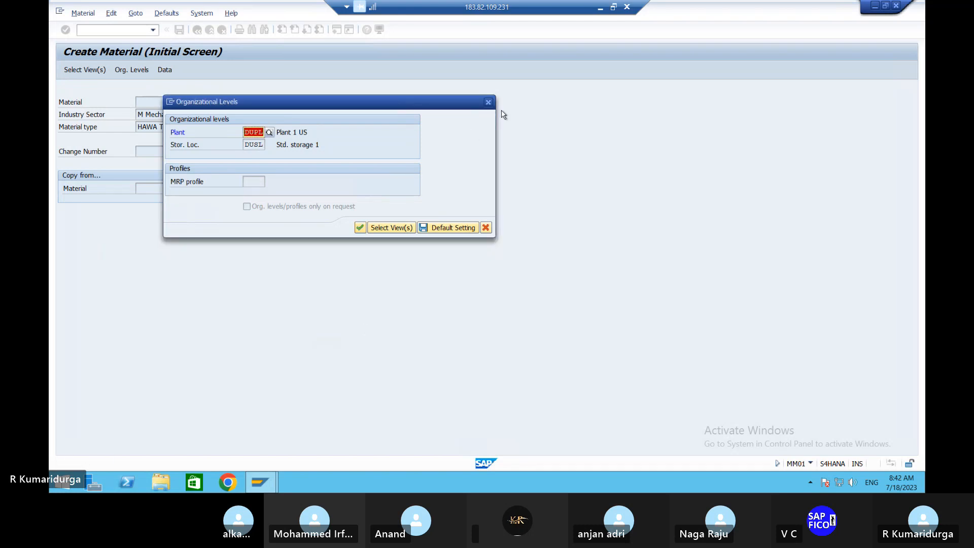
pyautogui.click(488, 102)
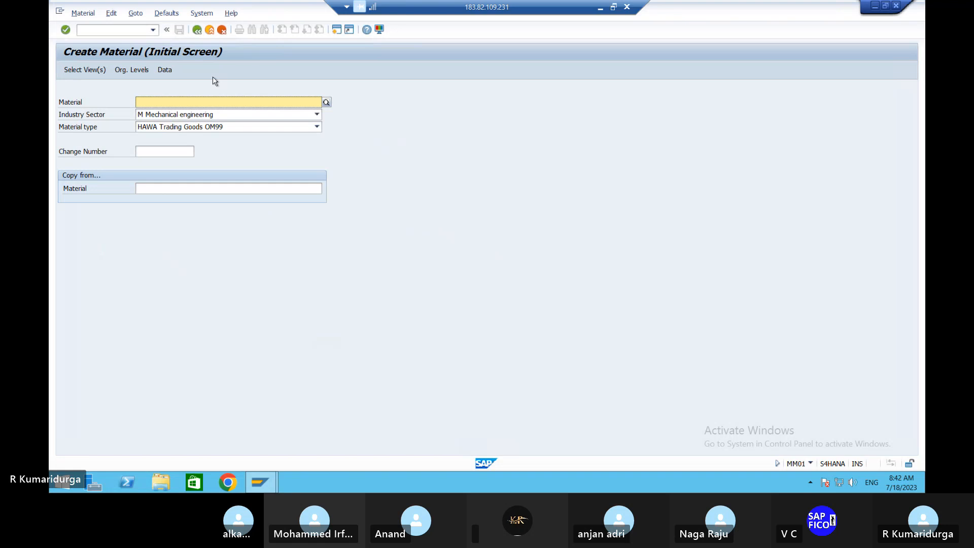
# Step: Return to the main menu with /N and run transaction CKMSTART
pyautogui.click(138, 30)
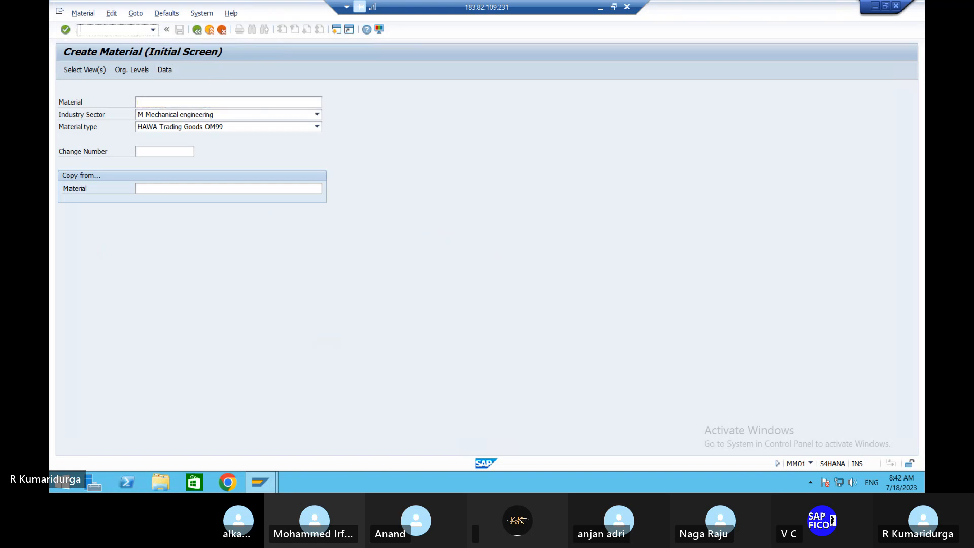
pyautogui.write('/N')
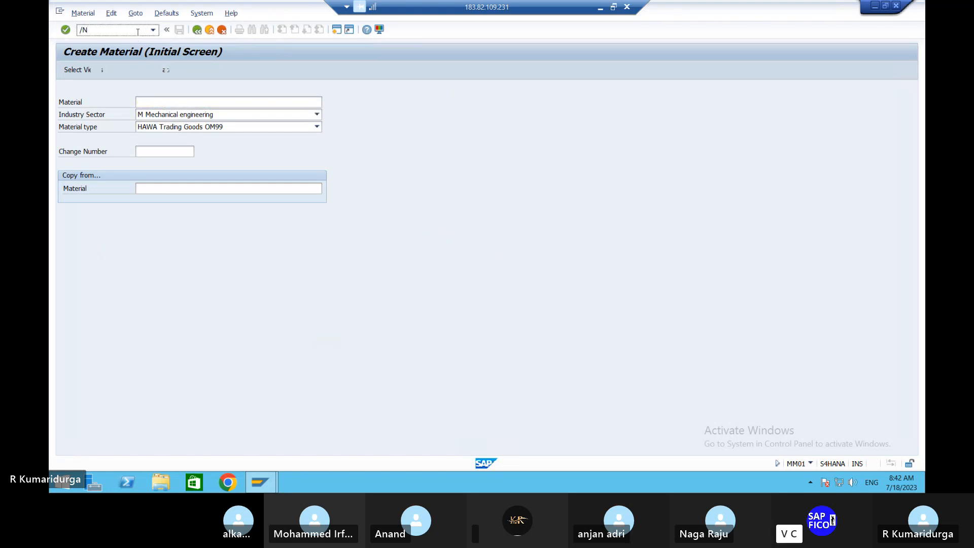
pyautogui.press('Return')
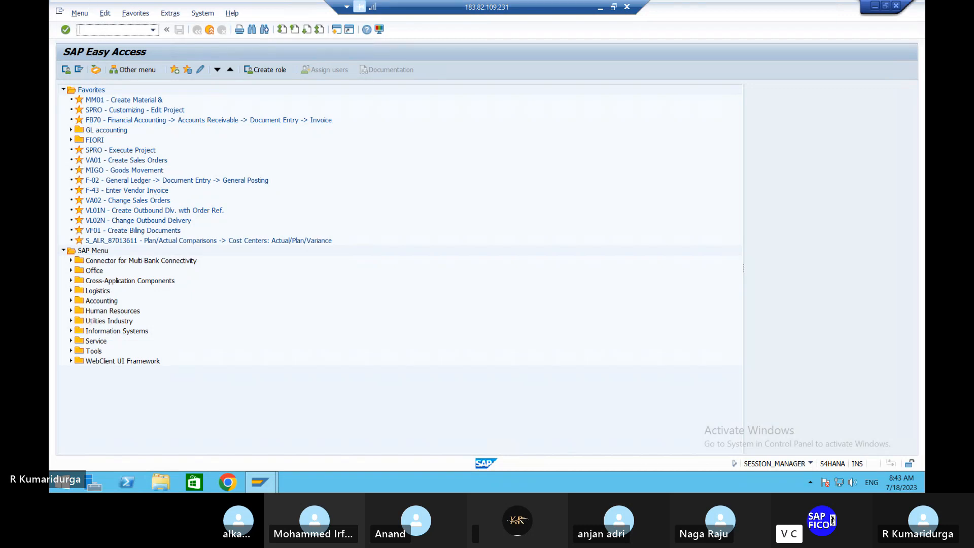
pyautogui.write('CKMSTART')
pyautogui.press('Return')
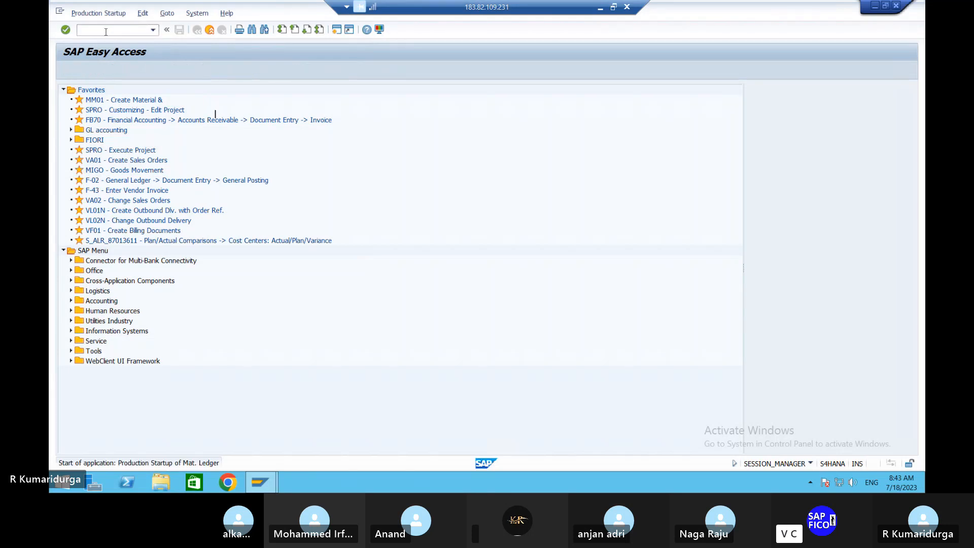
# Step: Test-run CKMSTART for plant DUPL with exchange rate type M, background processing off
pyautogui.write('DUP')
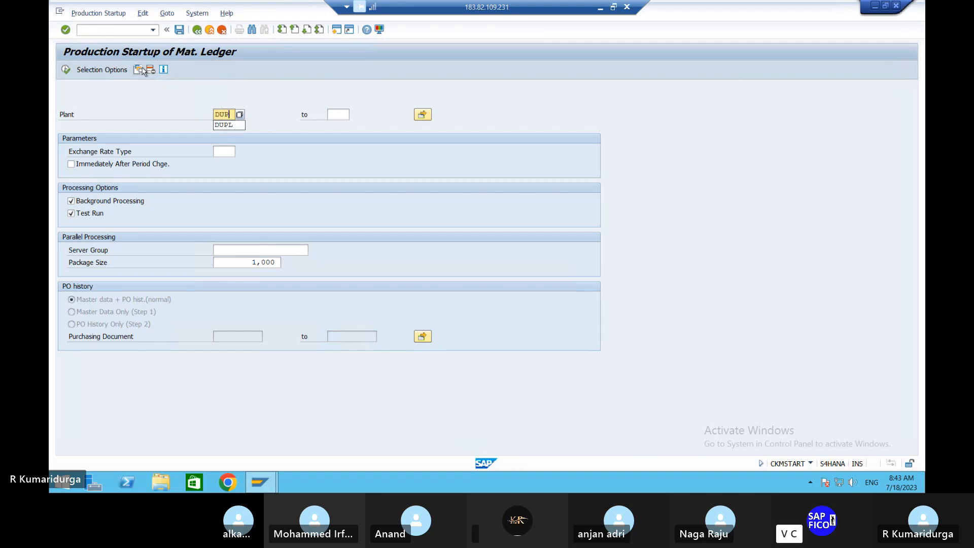
pyautogui.write('L')
pyautogui.click(223, 150)
pyautogui.write('M')
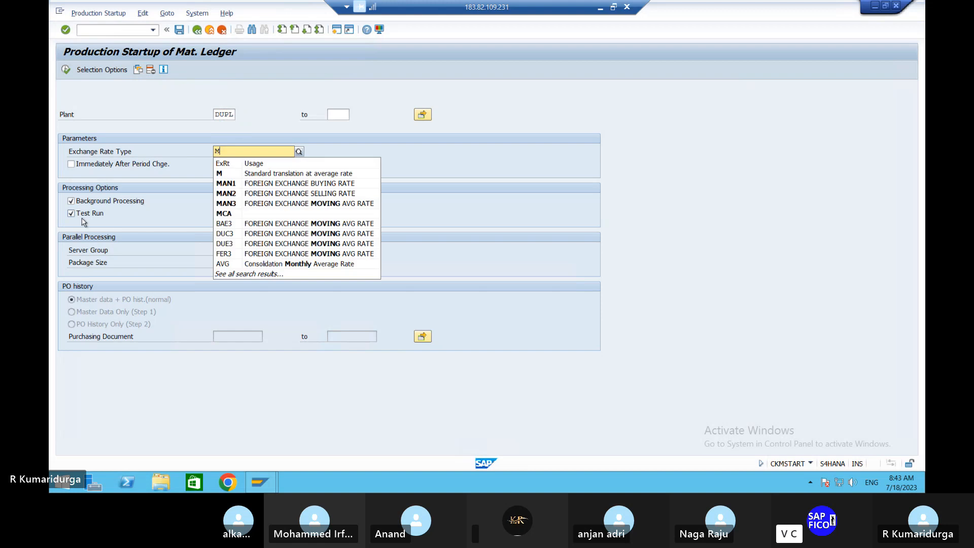
pyautogui.click(71, 201)
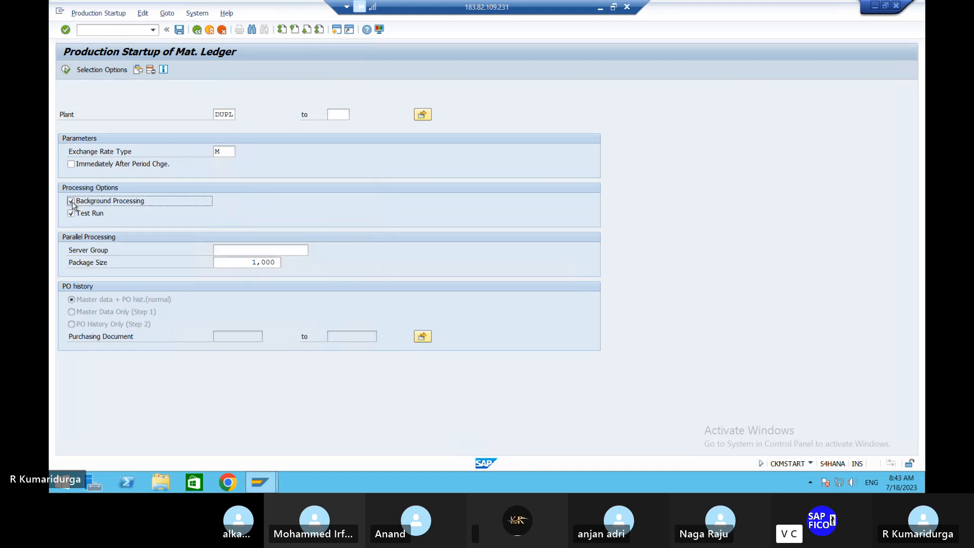
pyautogui.click(71, 213)
pyautogui.click(71, 213)
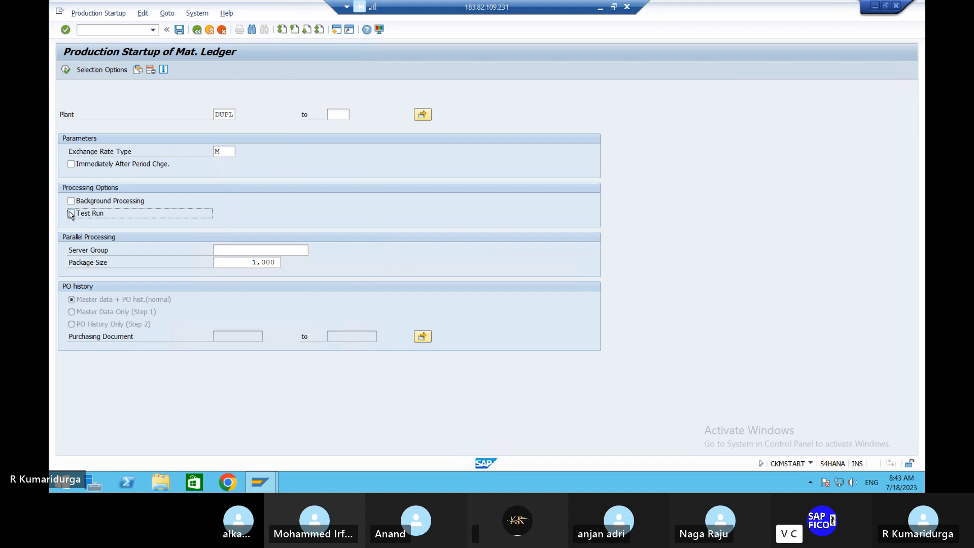
pyautogui.click(71, 213)
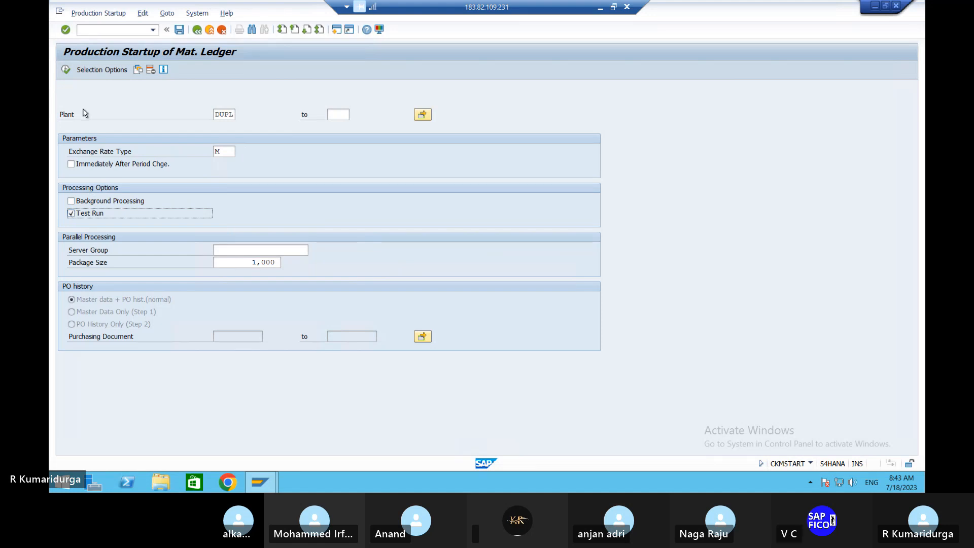
pyautogui.click(66, 71)
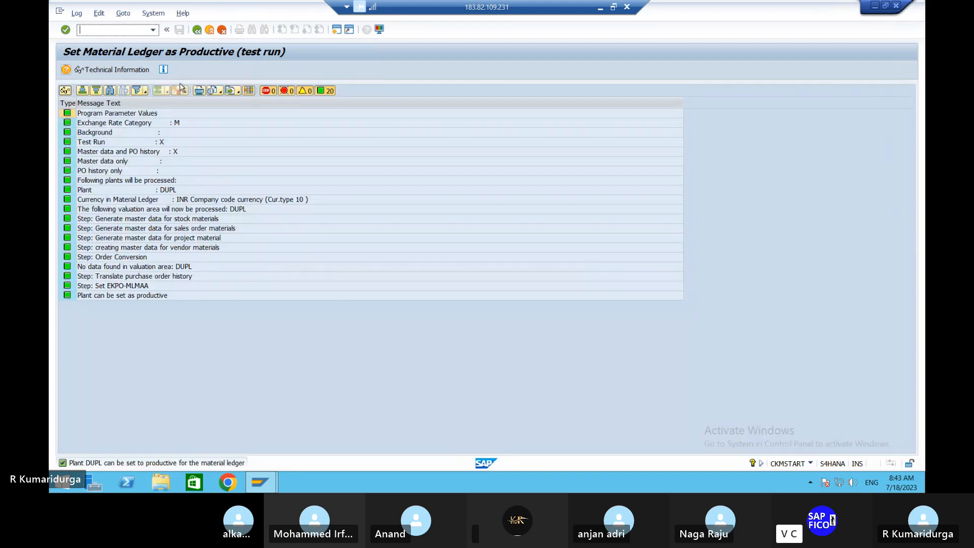
pyautogui.click(199, 31)
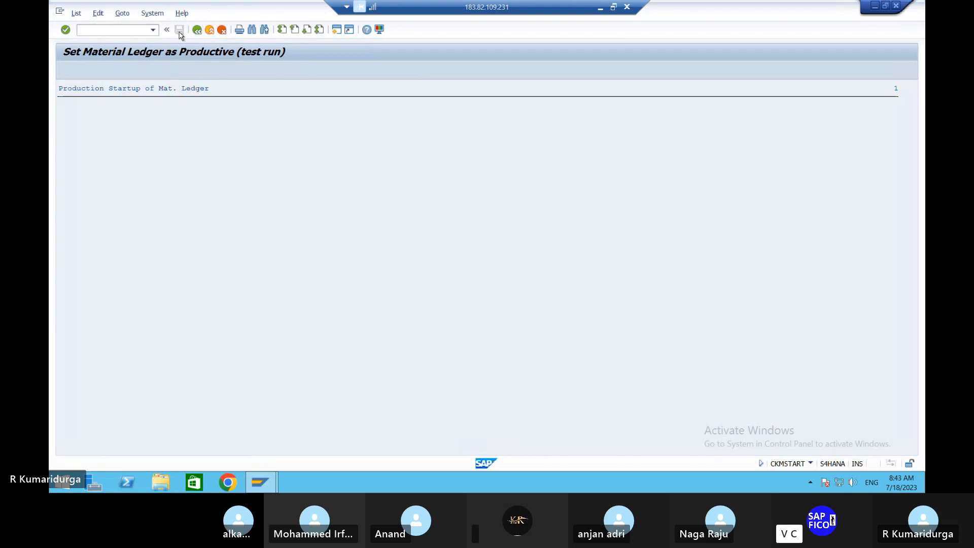
# Step: Untick Test Run and execute CKMSTART for real, making plant DUPL productive
pyautogui.click(197, 30)
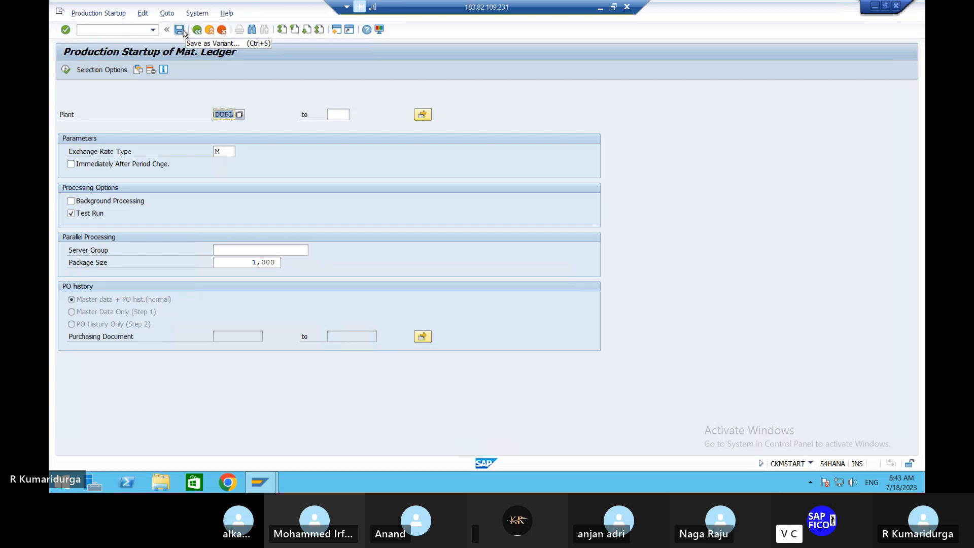
pyautogui.click(71, 214)
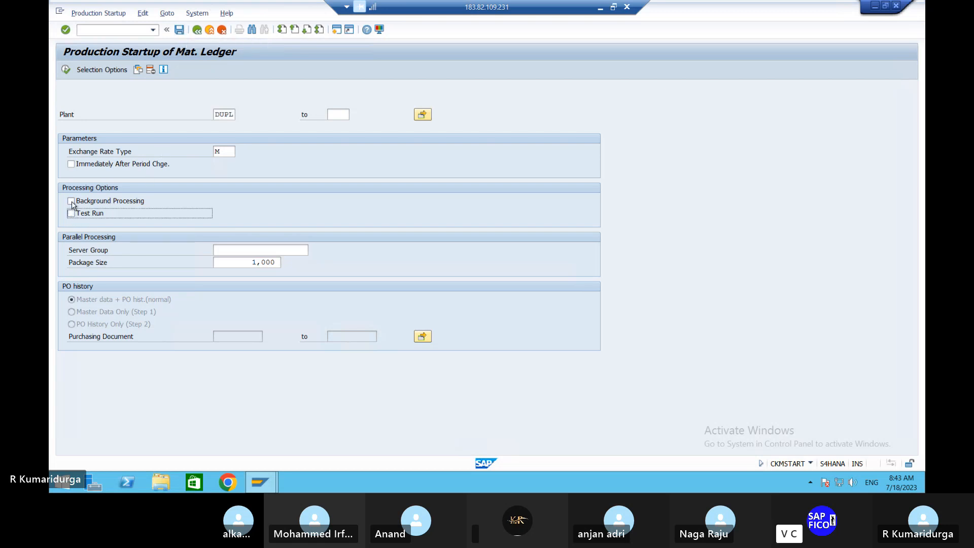
pyautogui.click(71, 201)
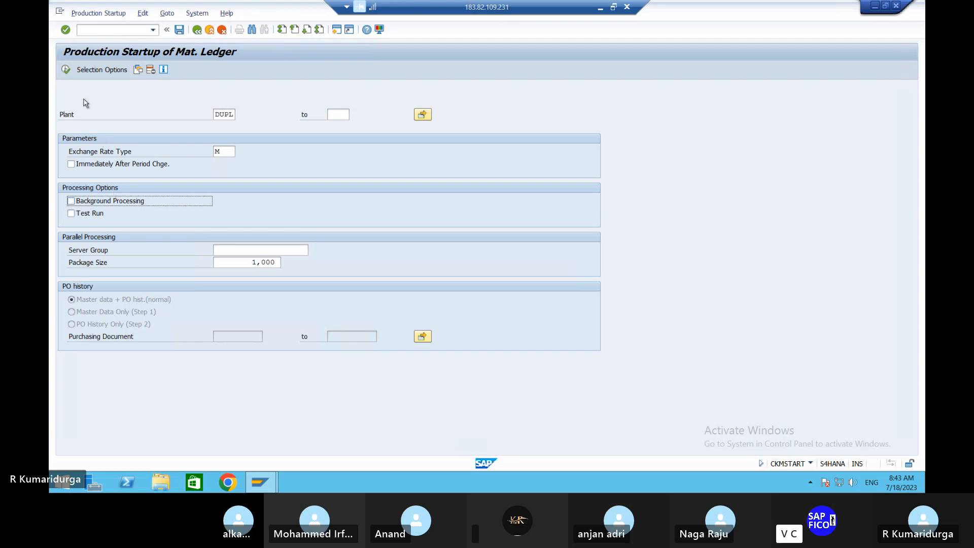
pyautogui.click(66, 70)
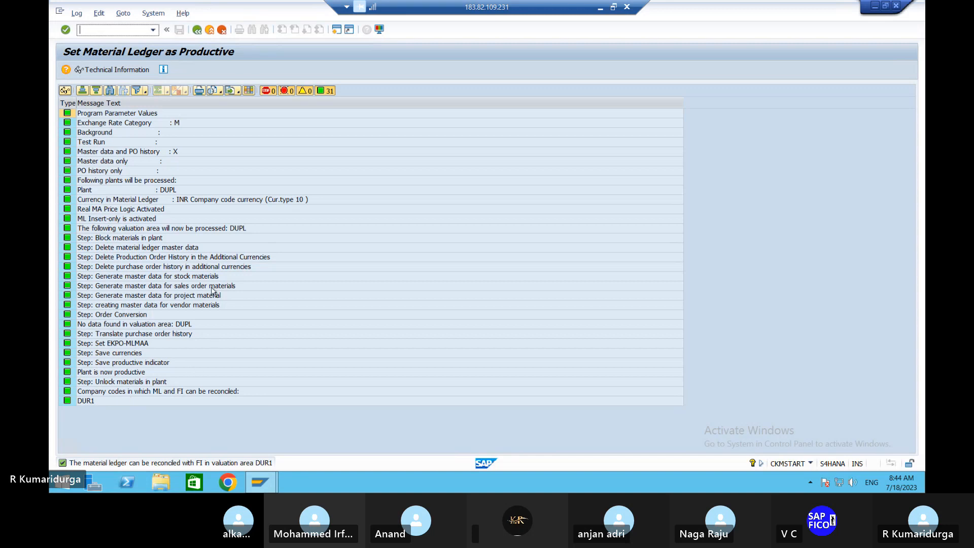
pyautogui.click(197, 31)
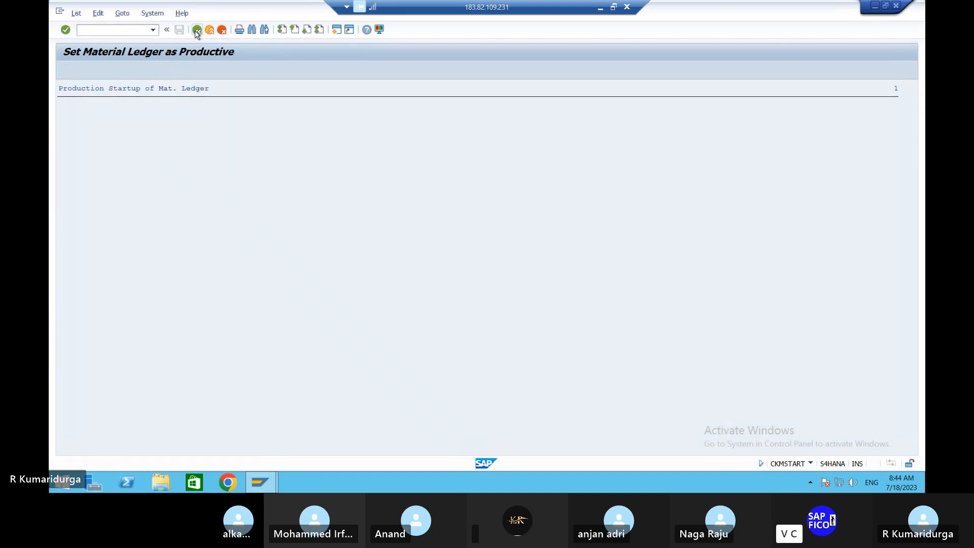
pyautogui.click(196, 31)
# Step: Save the selection as variant VAR_DUR1 with description 'DUR1 VARIANT'
pyautogui.click(180, 31)
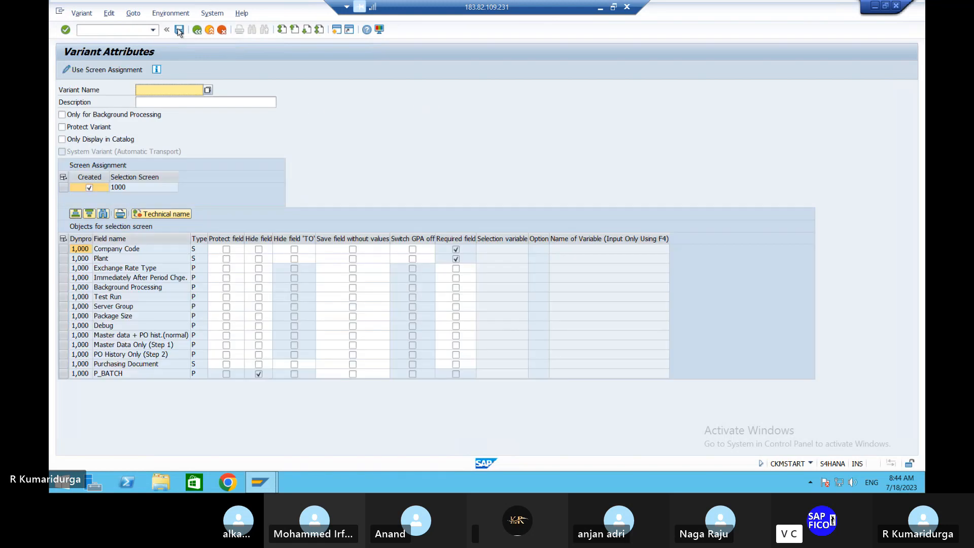
pyautogui.write('VAR_dUR1')
pyautogui.press('Return')
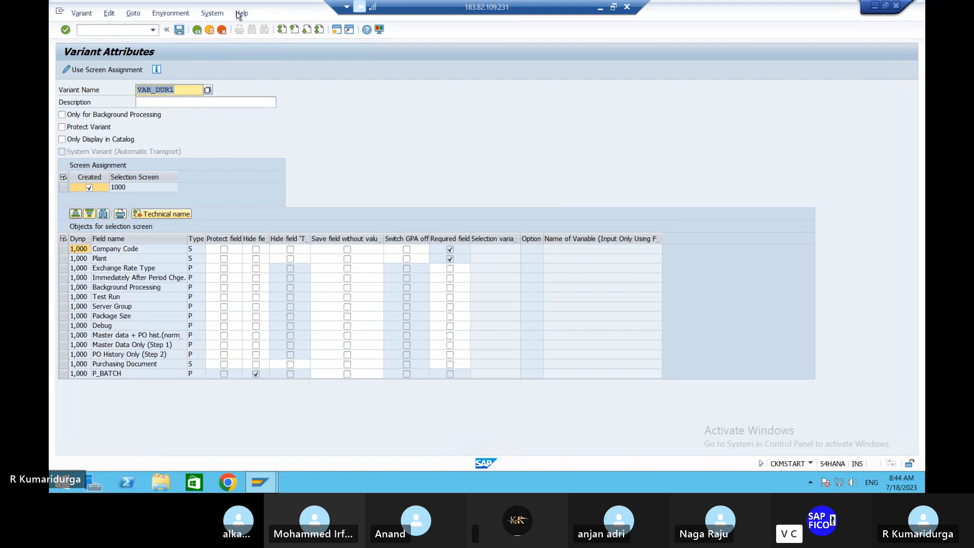
pyautogui.click(180, 30)
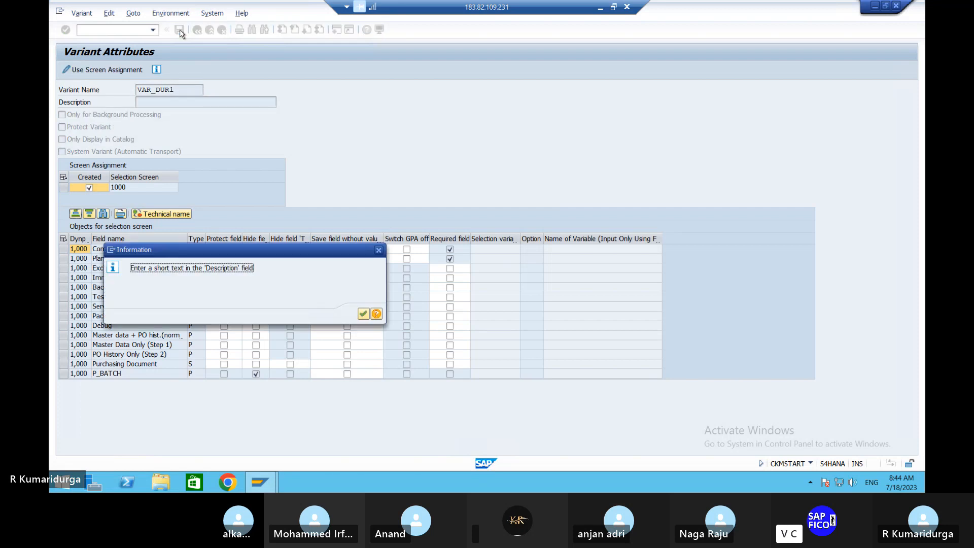
pyautogui.press('Return')
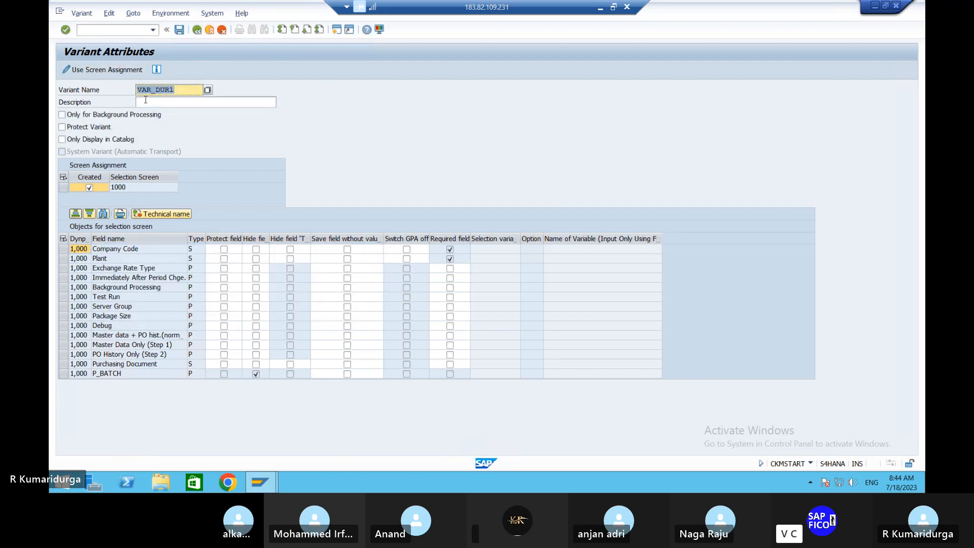
pyautogui.click(146, 101)
pyautogui.write('DUR')
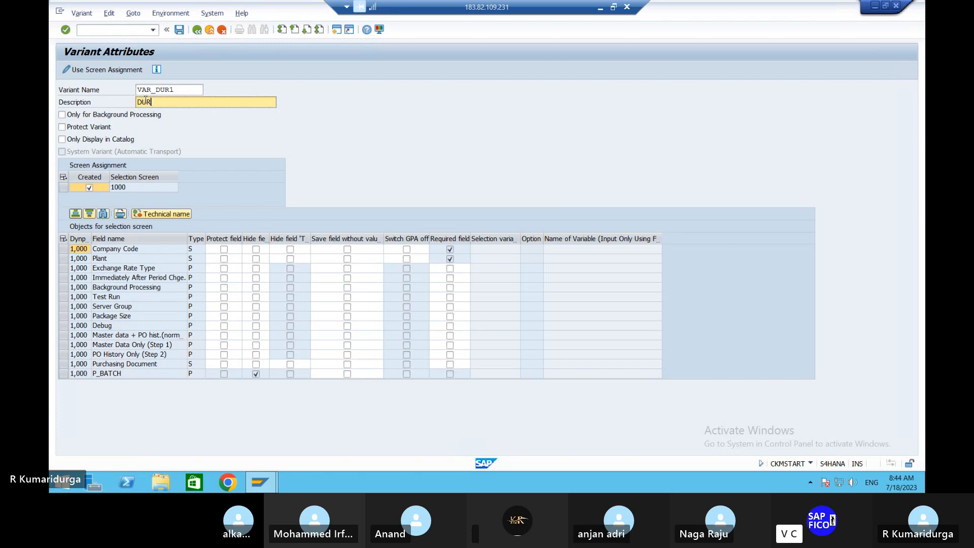
pyautogui.write('1 VARIANT')
pyautogui.press('Return')
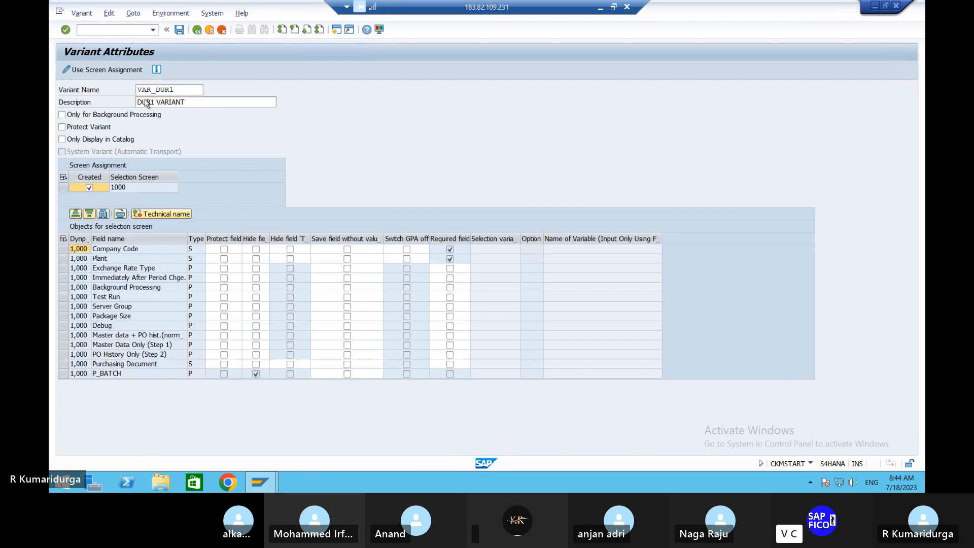
pyautogui.click(178, 34)
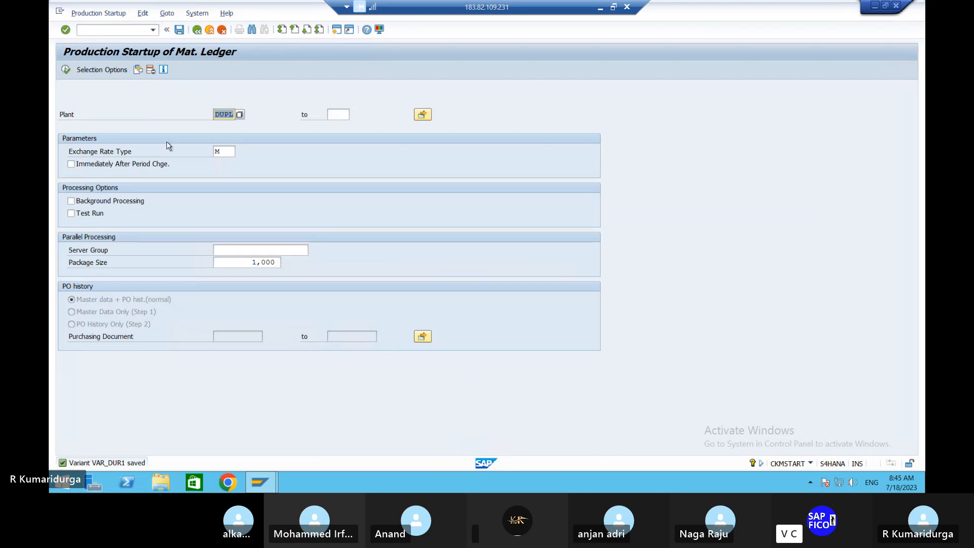
# Step: Start transaction /NMM01 and add the MRP 1 and MRP 2 views to the selected views
pyautogui.click(109, 33)
pyautogui.write('/NMM')
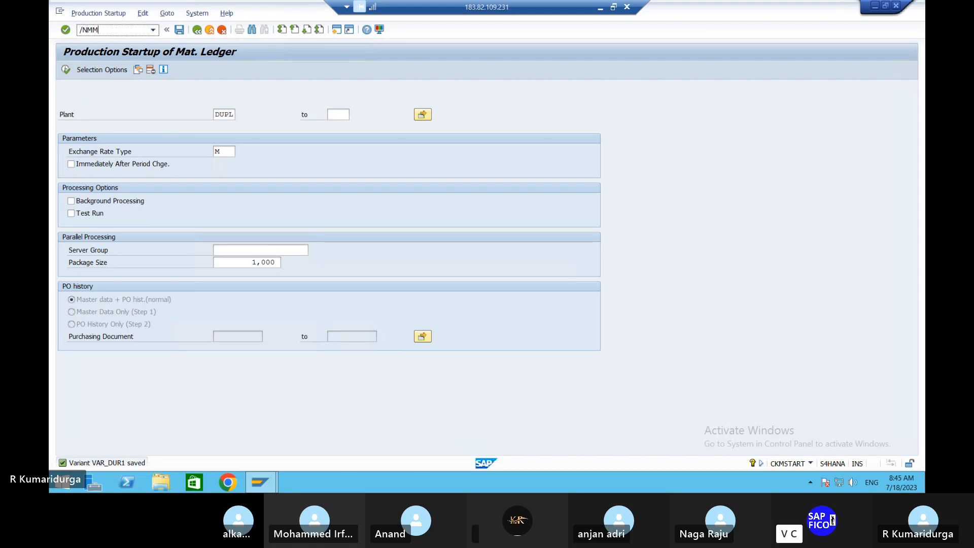
pyautogui.write('01')
pyautogui.press('Return')
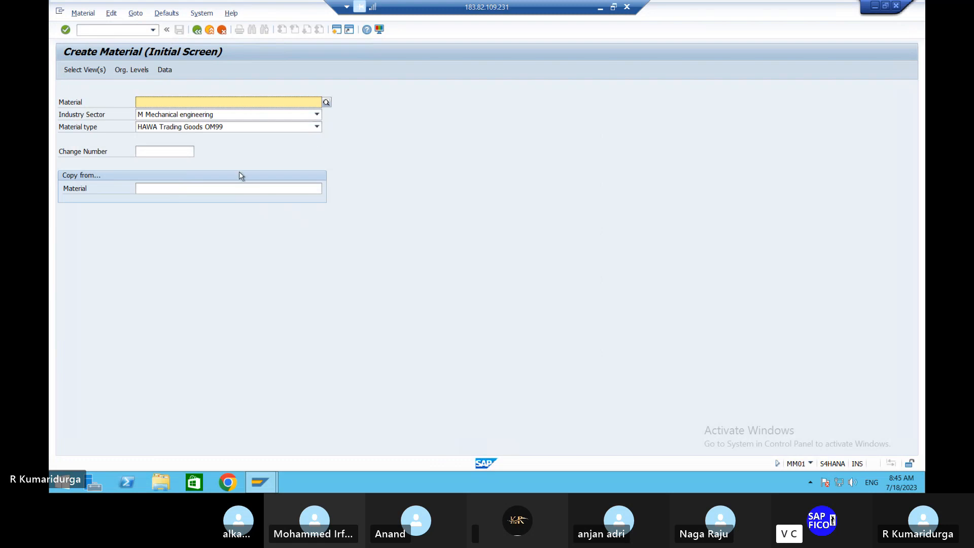
pyautogui.press('Return')
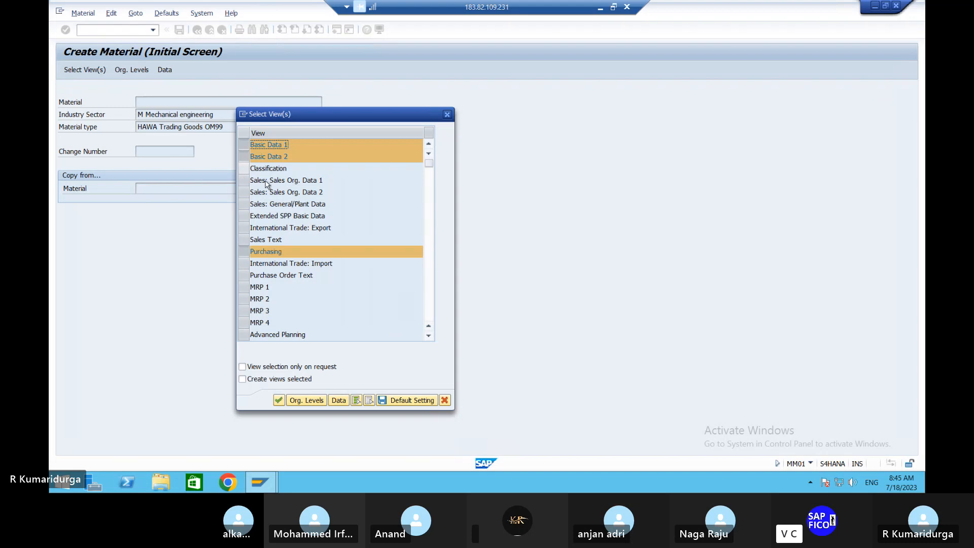
pyautogui.click(244, 287)
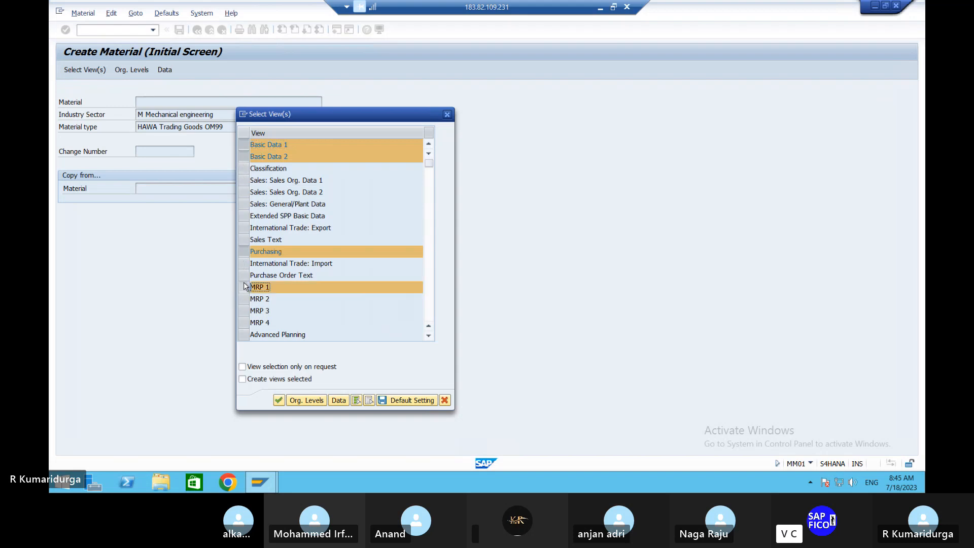
pyautogui.scroll(-3, 293, 307)
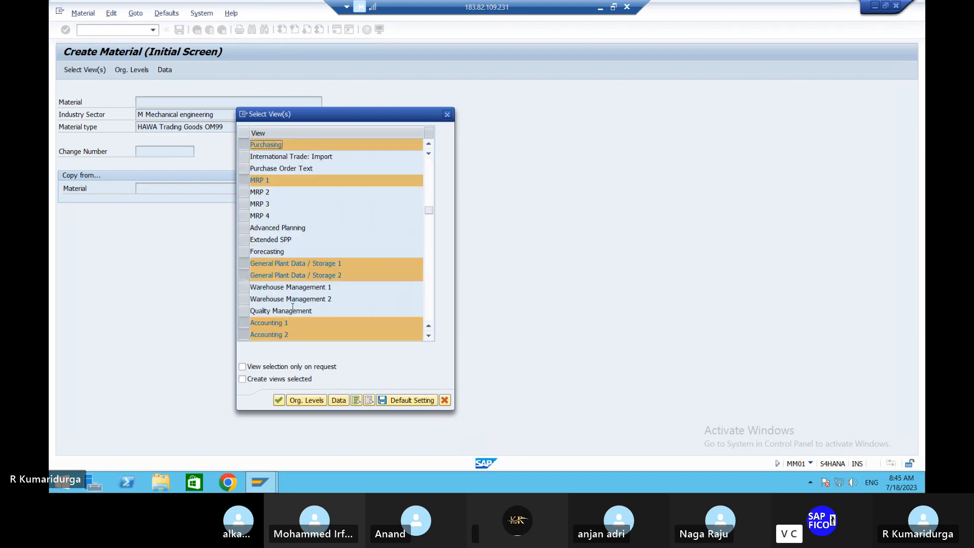
pyautogui.click(245, 192)
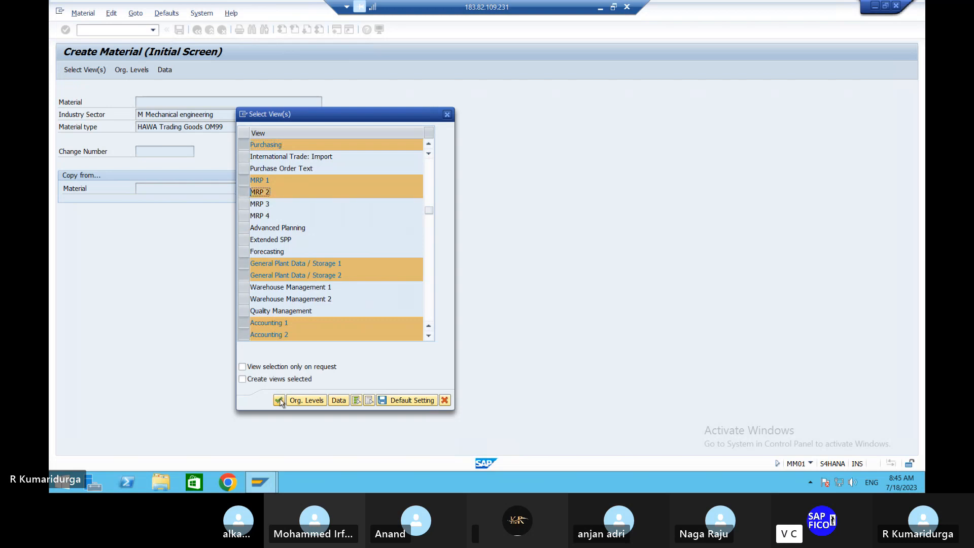
pyautogui.click(279, 401)
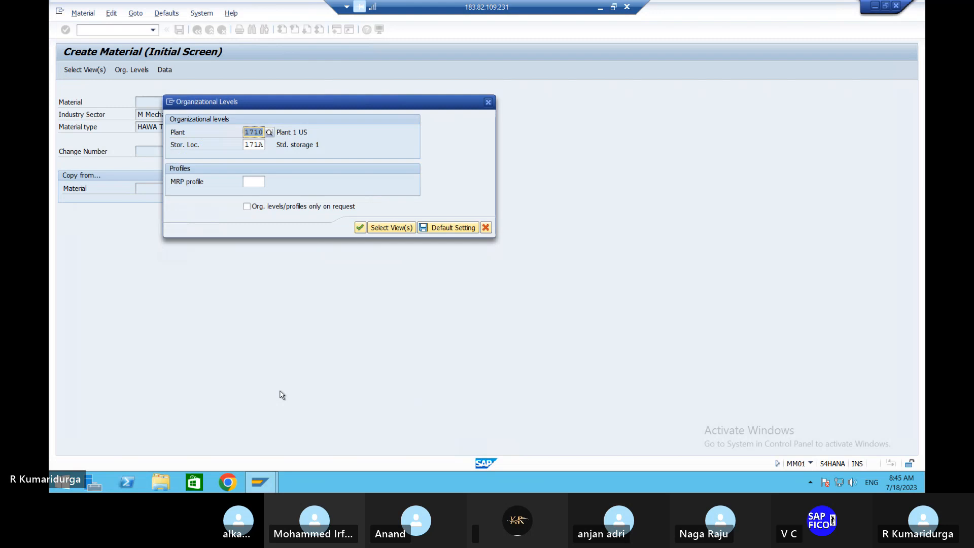
# Step: Enter plant DUPL and storage location DUSL as the organizational levels
pyautogui.write('DUL')
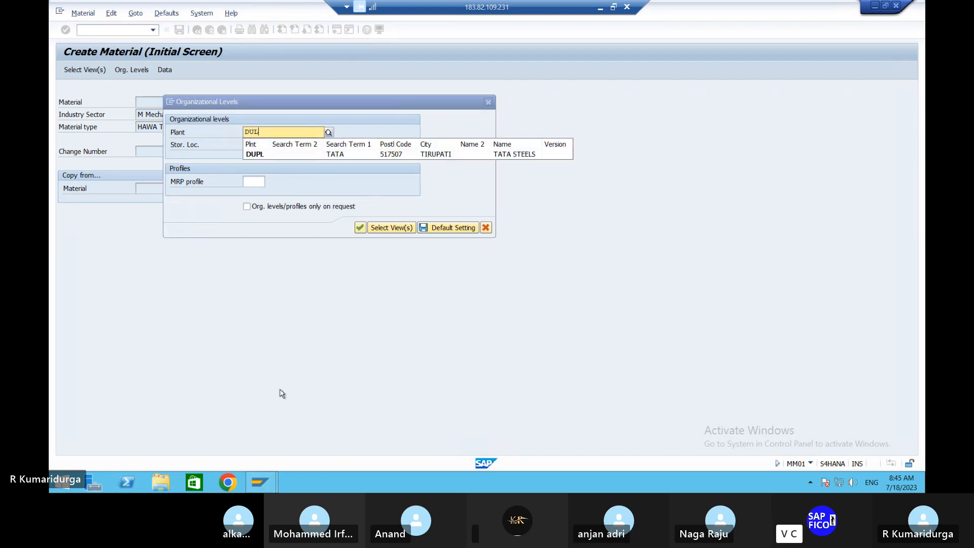
pyautogui.press('BackSpace')
pyautogui.write('PL')
pyautogui.press('Return')
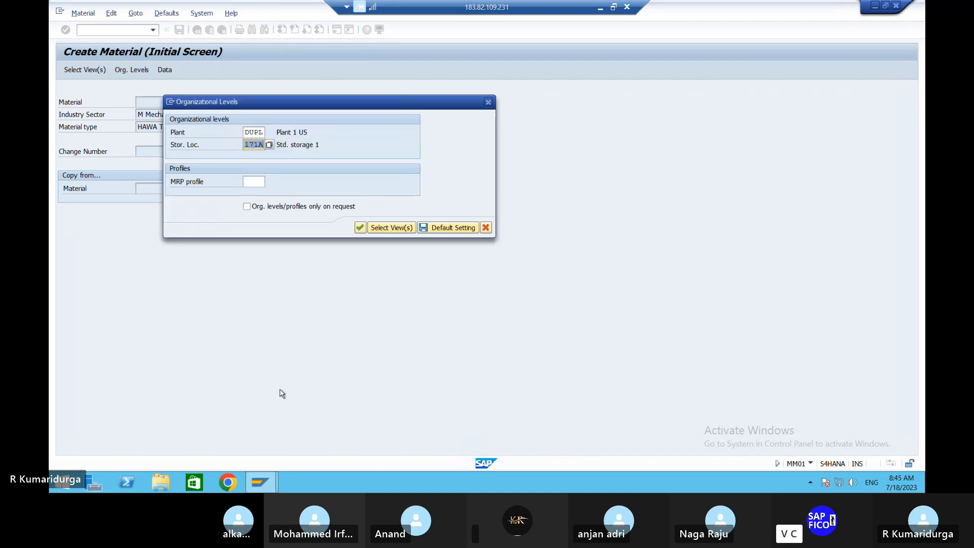
pyautogui.write('DUSL')
# Step: On Basic data 1, enter description 'AIRCONDITIONER RAW MATERIAL' and base unit of measure PC
pyautogui.click(360, 228)
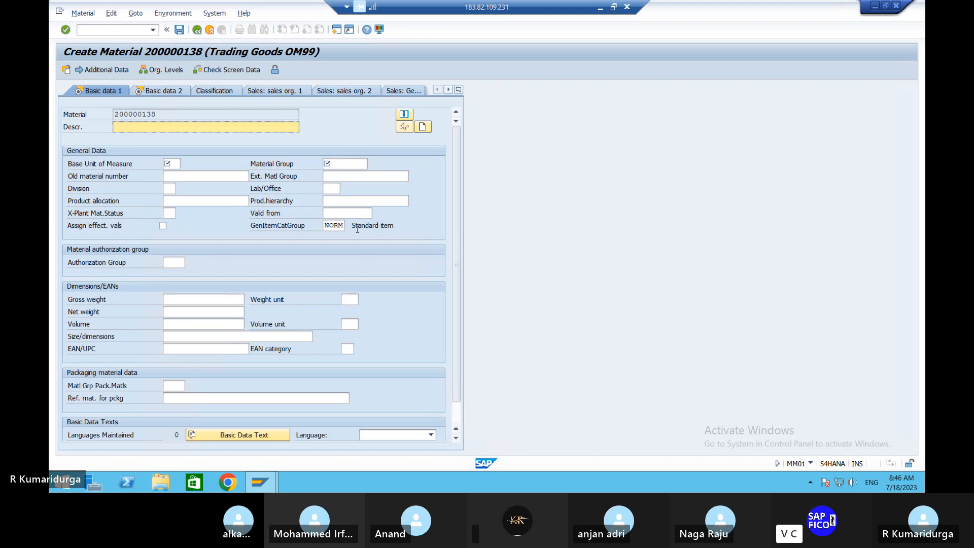
pyautogui.write('AIRCONDITIONER RAW MA')
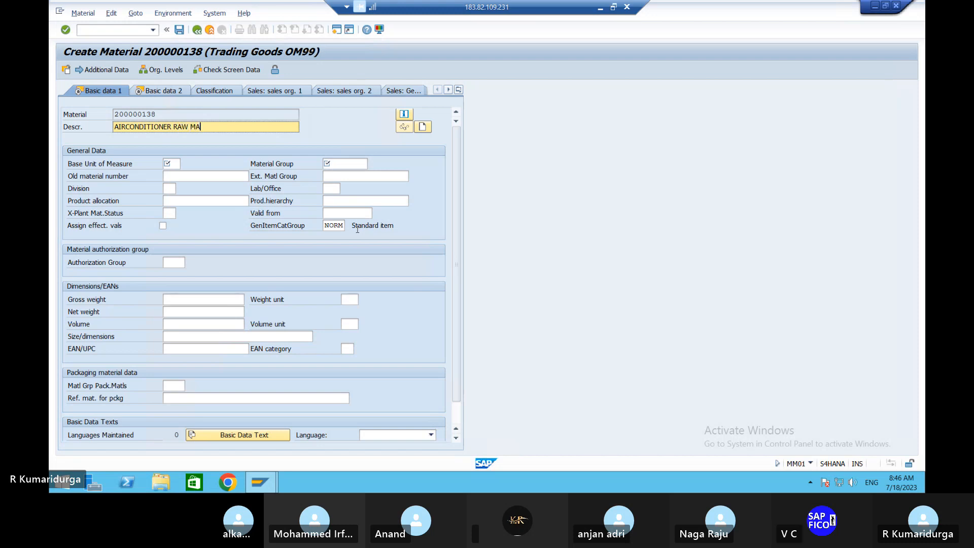
pyautogui.write('TERIAL')
pyautogui.click(178, 164)
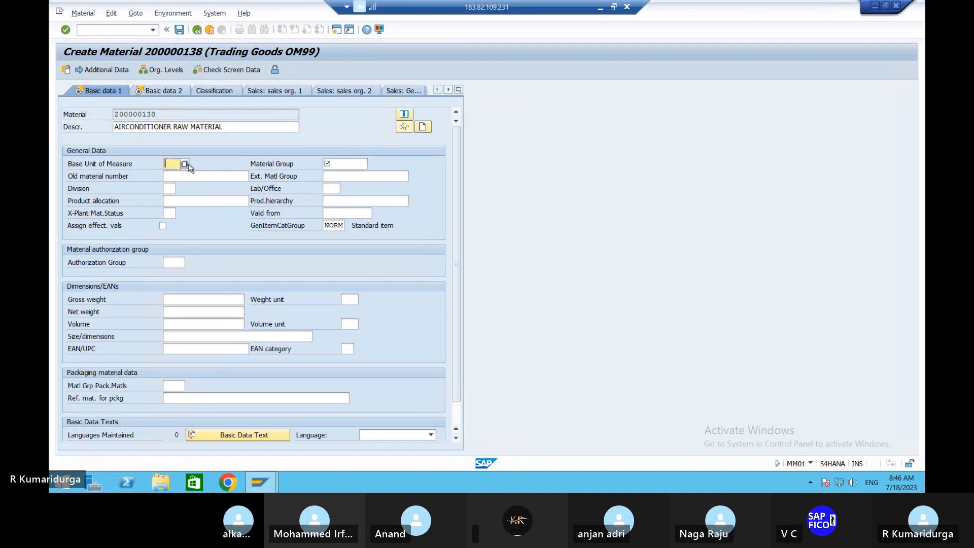
pyautogui.click(185, 164)
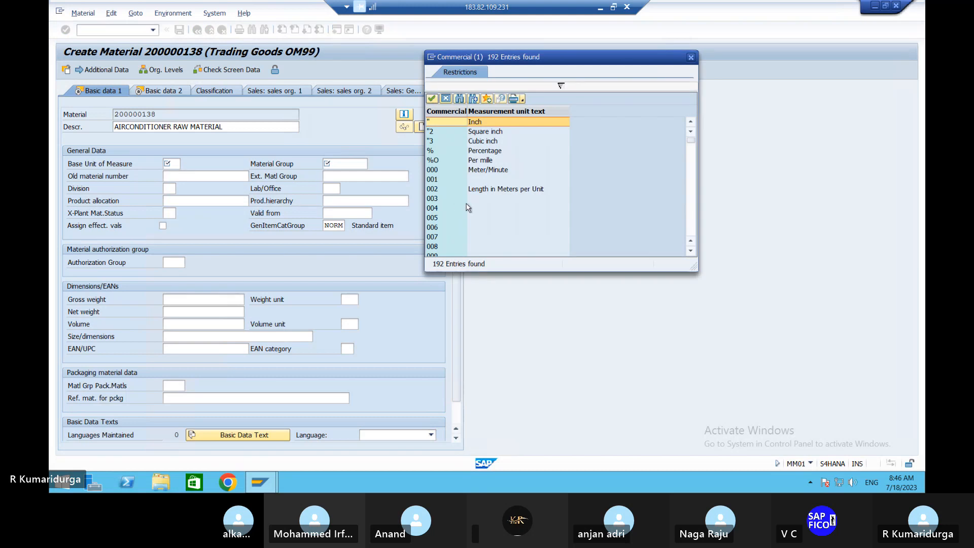
pyautogui.press('Escape')
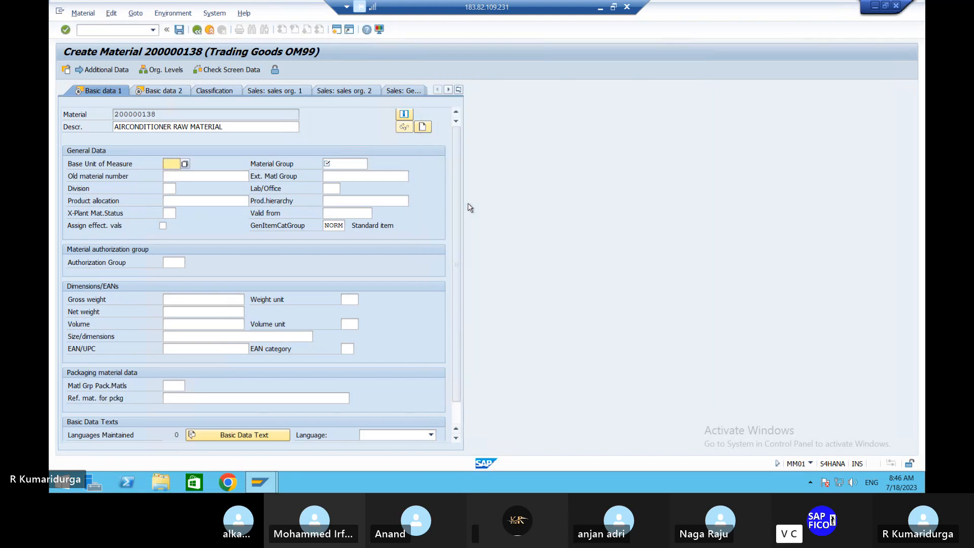
pyautogui.write('PC')
# Step: Browse the material group list and first pick group 00EL ELECTRICAL
pyautogui.click(350, 164)
pyautogui.click(372, 164)
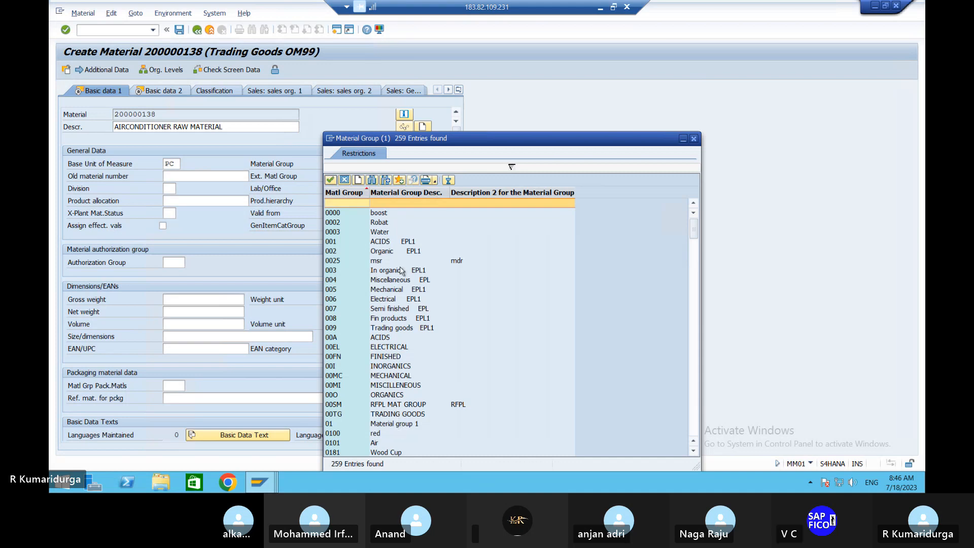
pyautogui.click(381, 243)
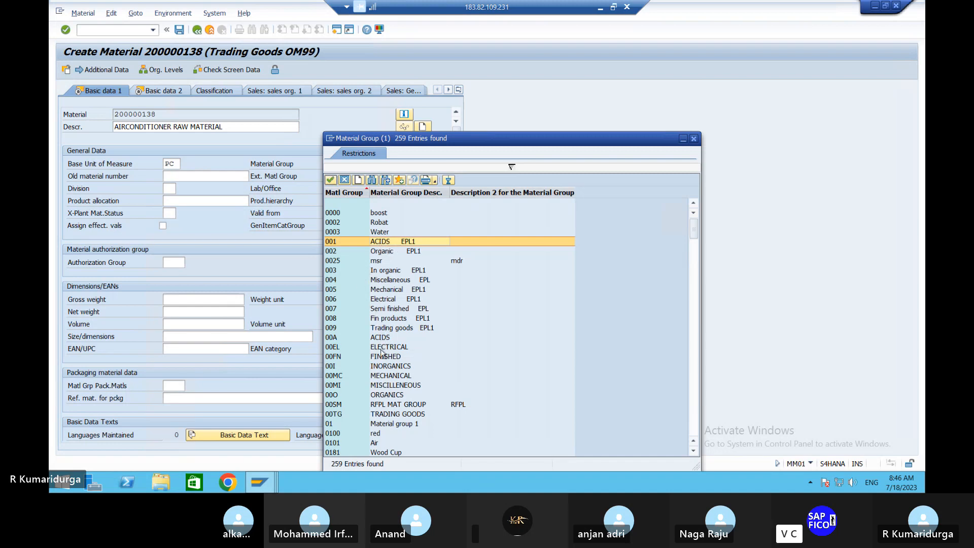
pyautogui.click(386, 377)
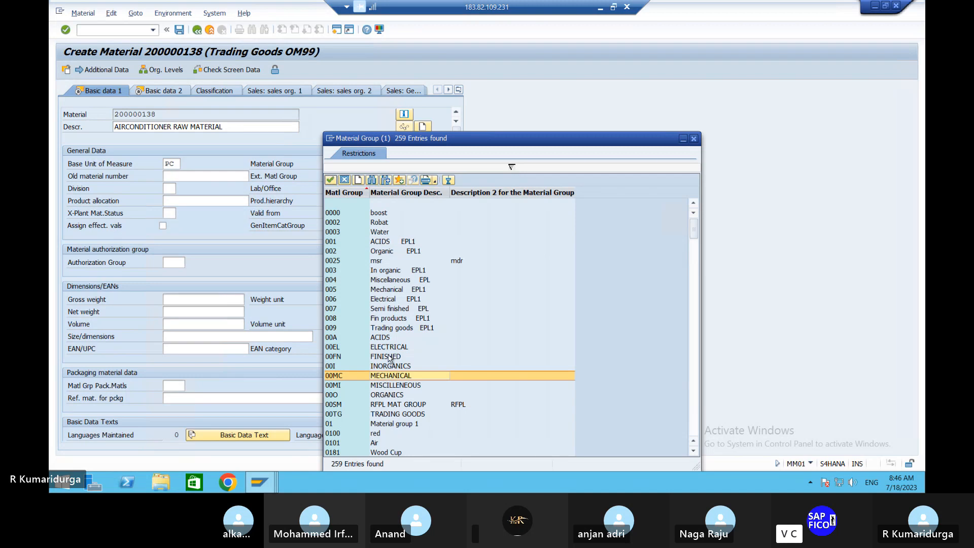
pyautogui.click(390, 350)
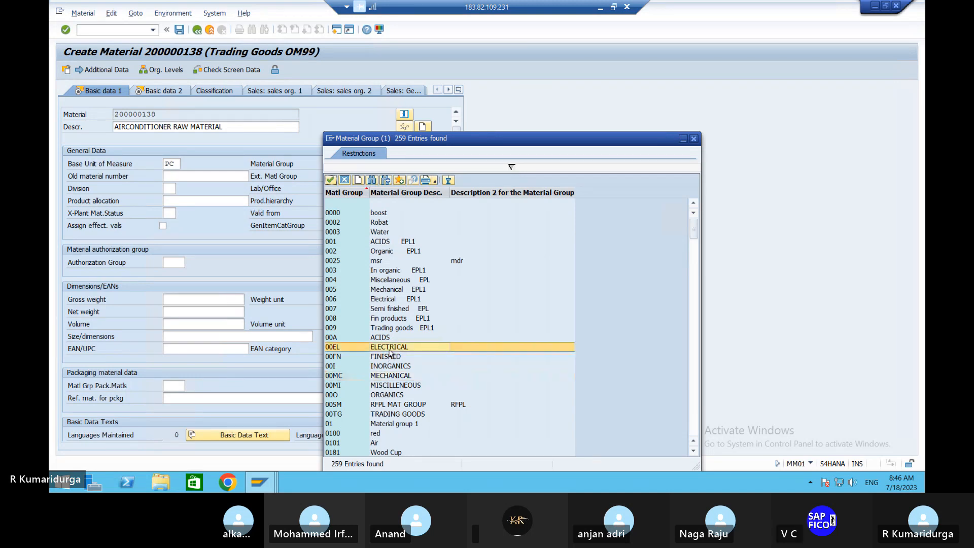
pyautogui.scroll(-7, 390, 351)
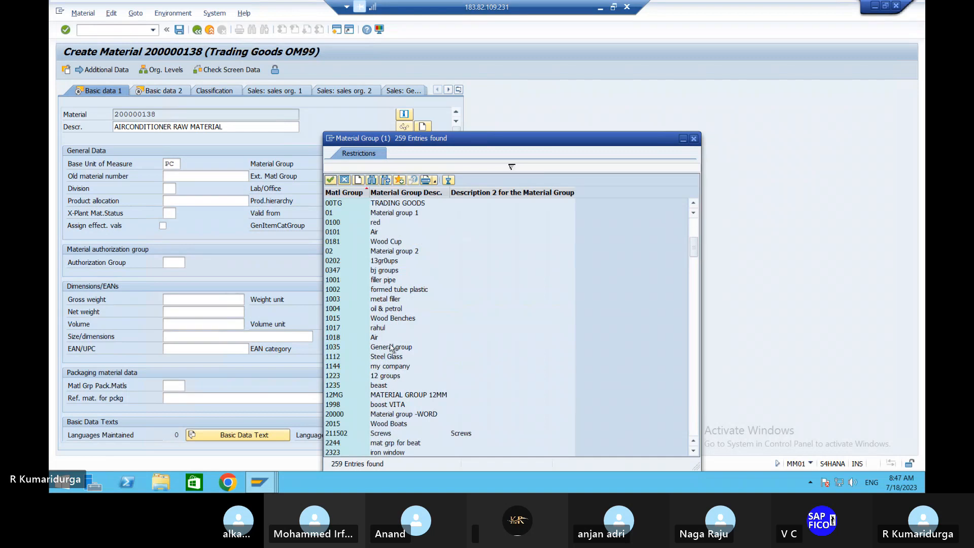
pyautogui.scroll(-4, 391, 348)
pyautogui.scroll(-5, 391, 348)
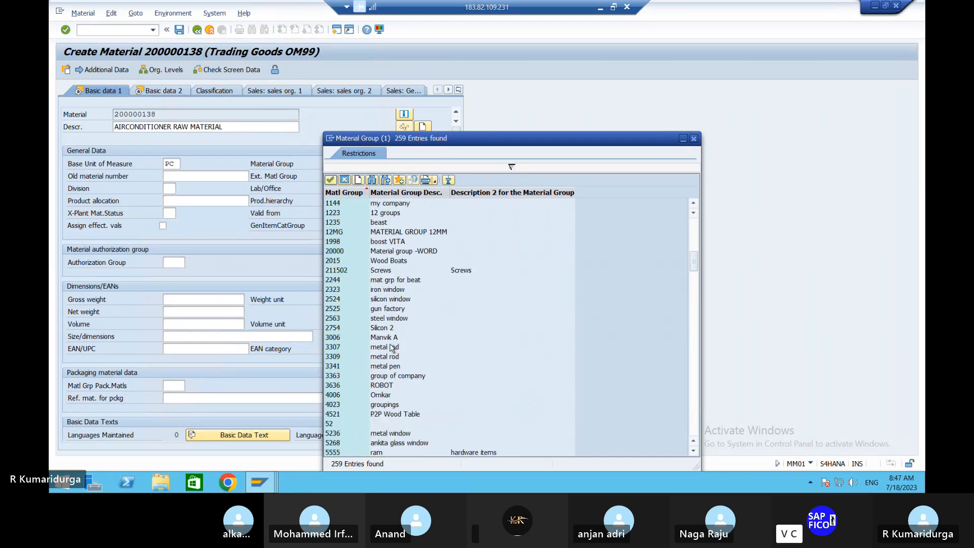
pyautogui.scroll(-8, 391, 348)
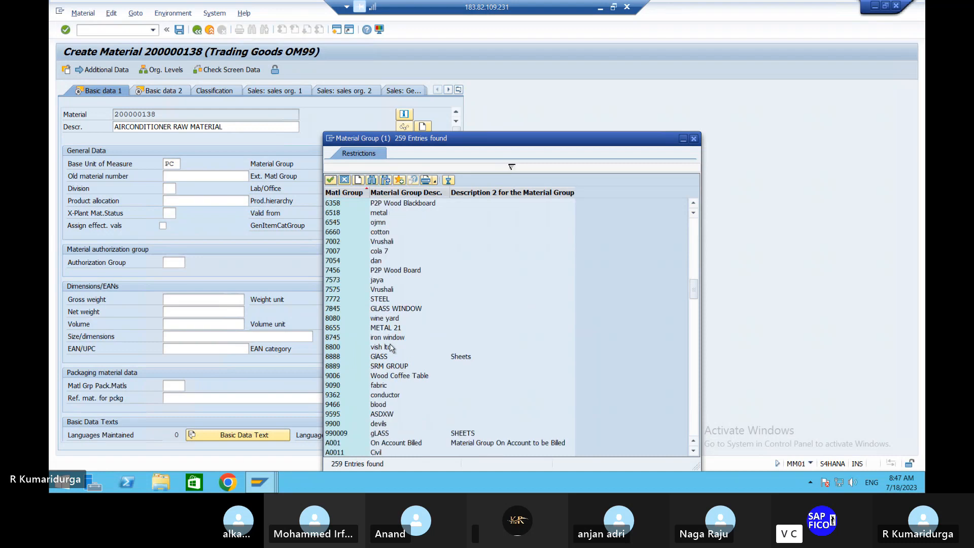
pyautogui.scroll(4, 389, 347)
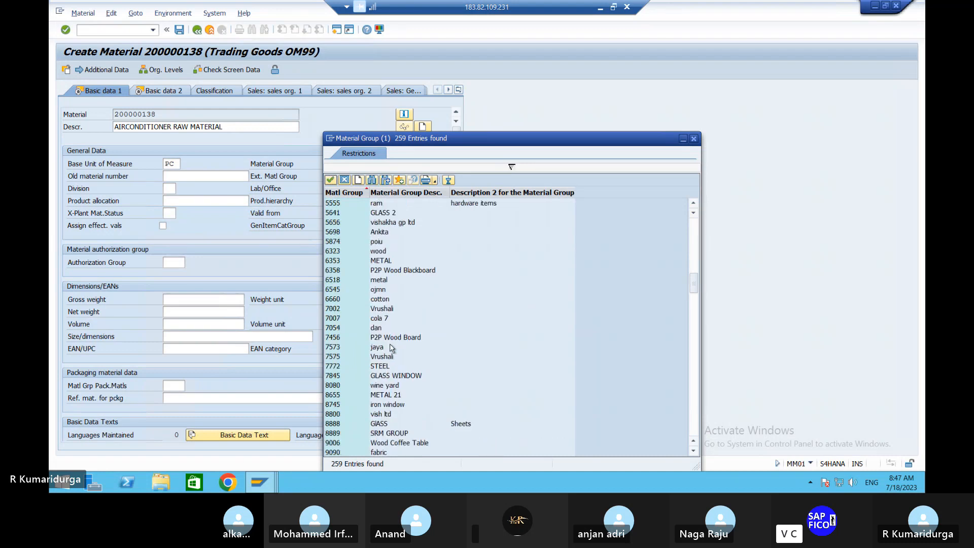
pyautogui.scroll(4, 391, 348)
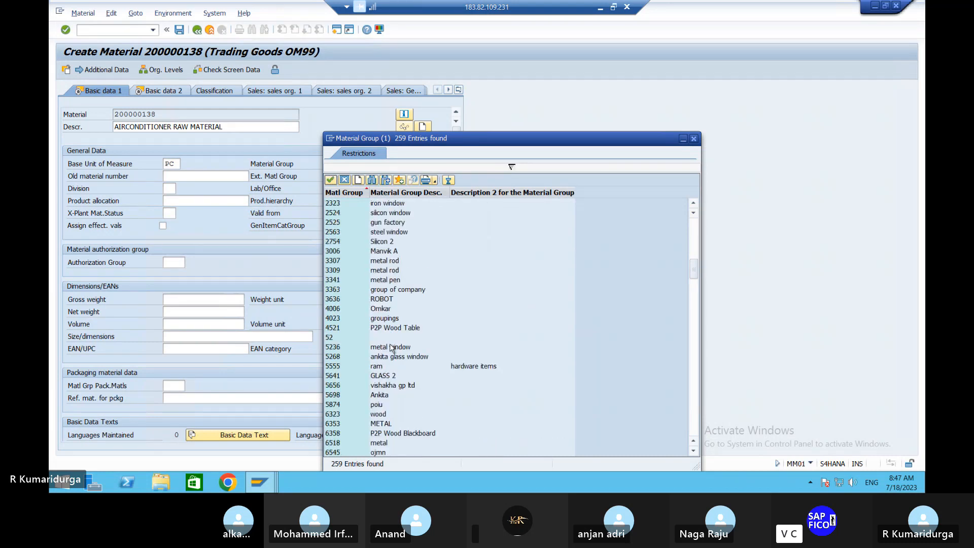
pyautogui.scroll(4, 392, 348)
pyautogui.scroll(8, 392, 348)
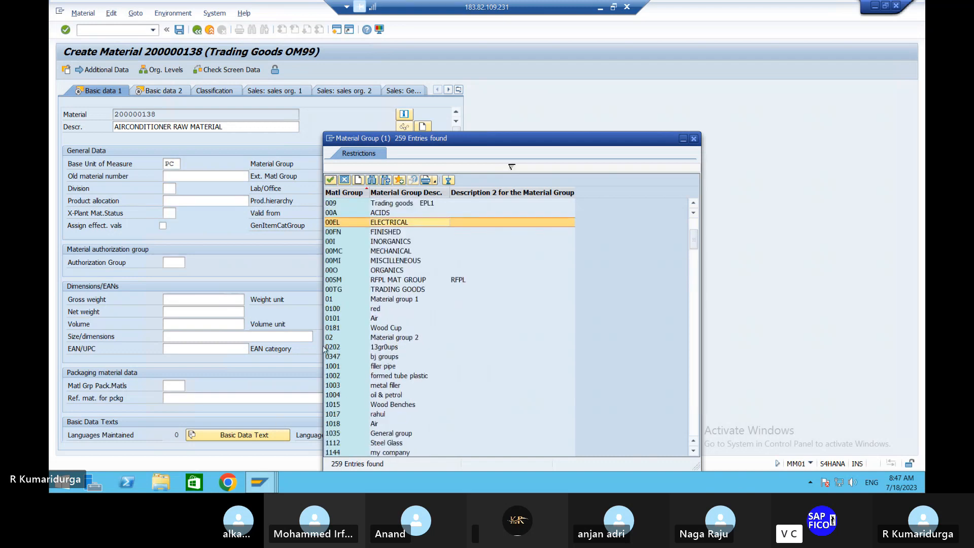
pyautogui.doubleClick(426, 221)
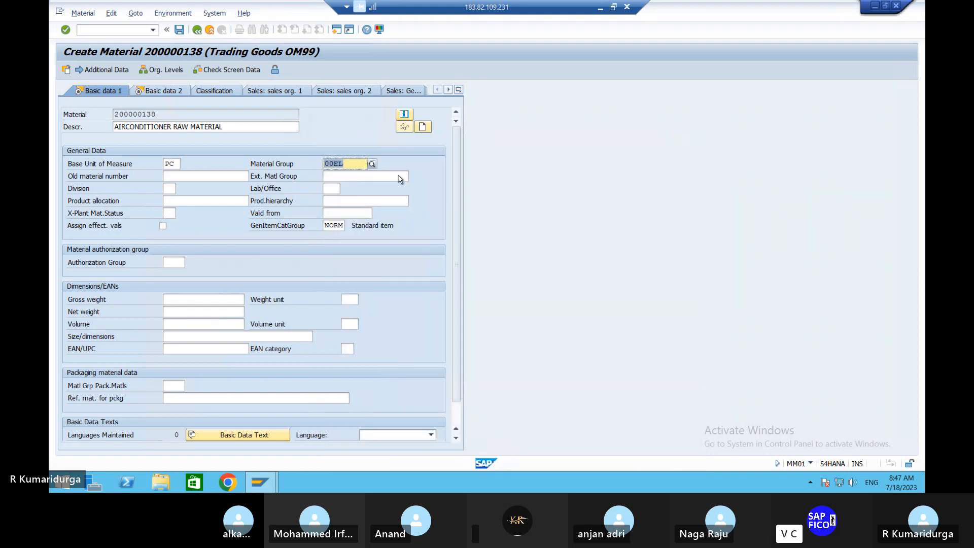
# Step: Replace the material group with 006 Electrical from the list
pyautogui.click(372, 163)
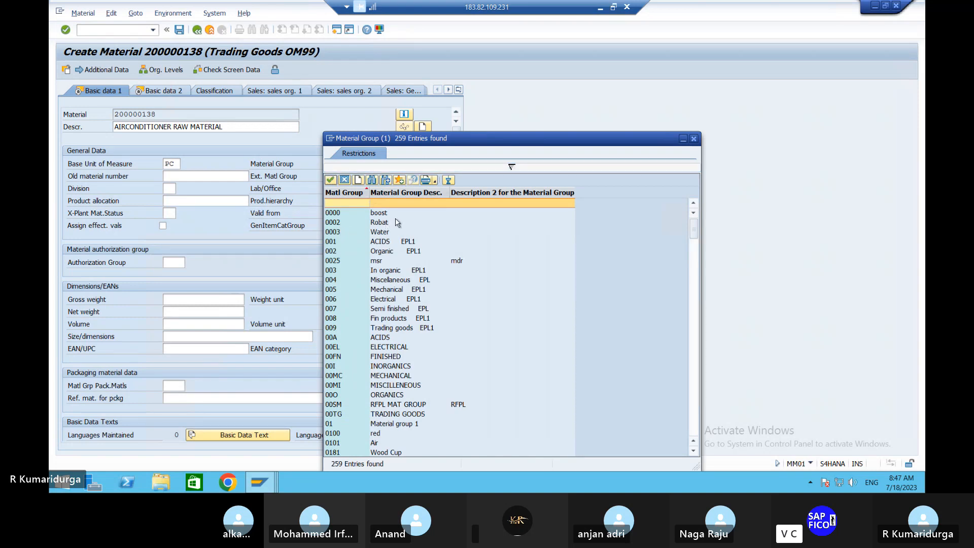
pyautogui.click(386, 300)
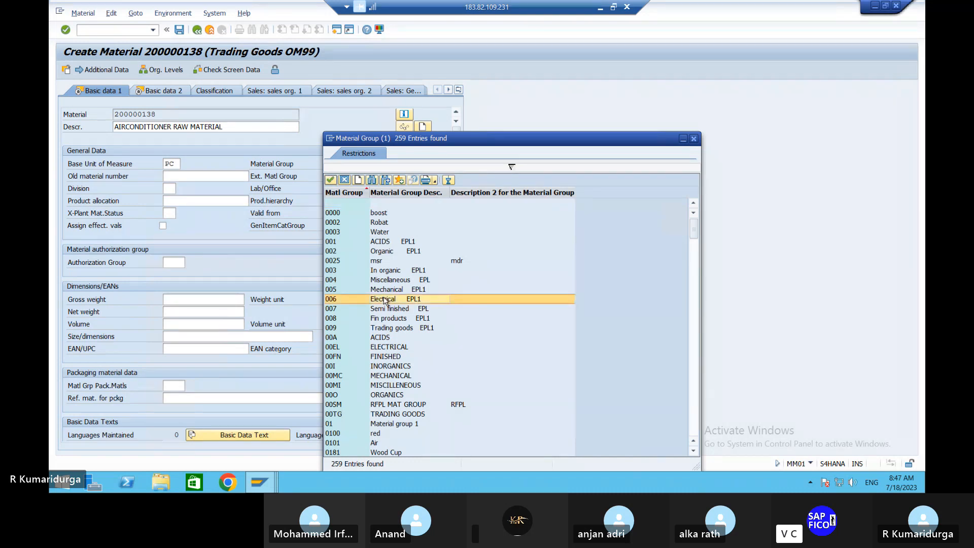
pyautogui.doubleClick(386, 299)
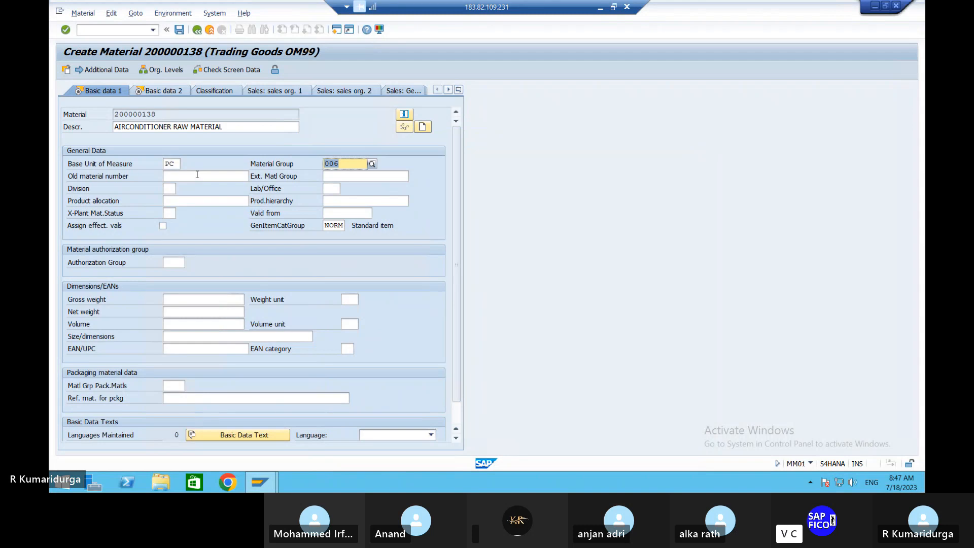
pyautogui.click(198, 175)
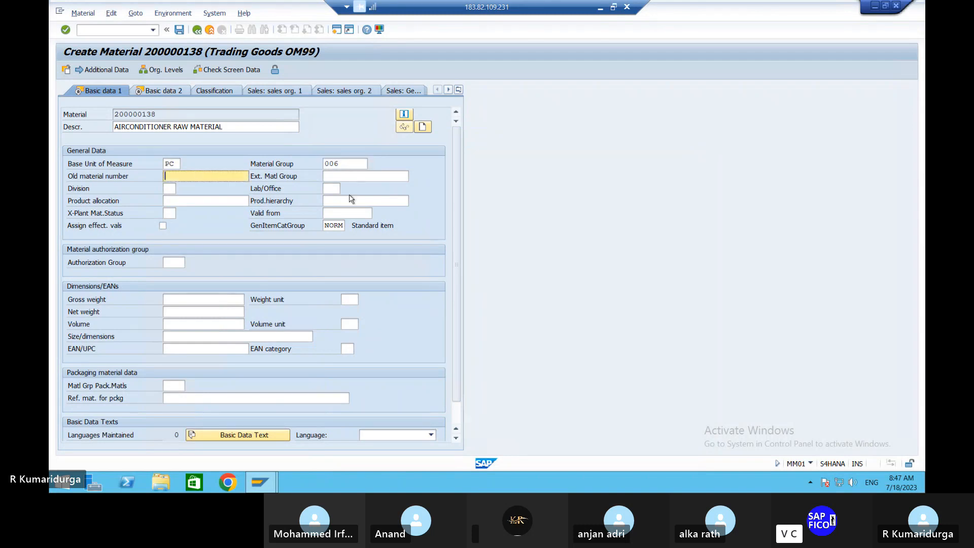
# Step: Check item category group NORM, then switch to the Purchasing view from the view list
pyautogui.click(328, 224)
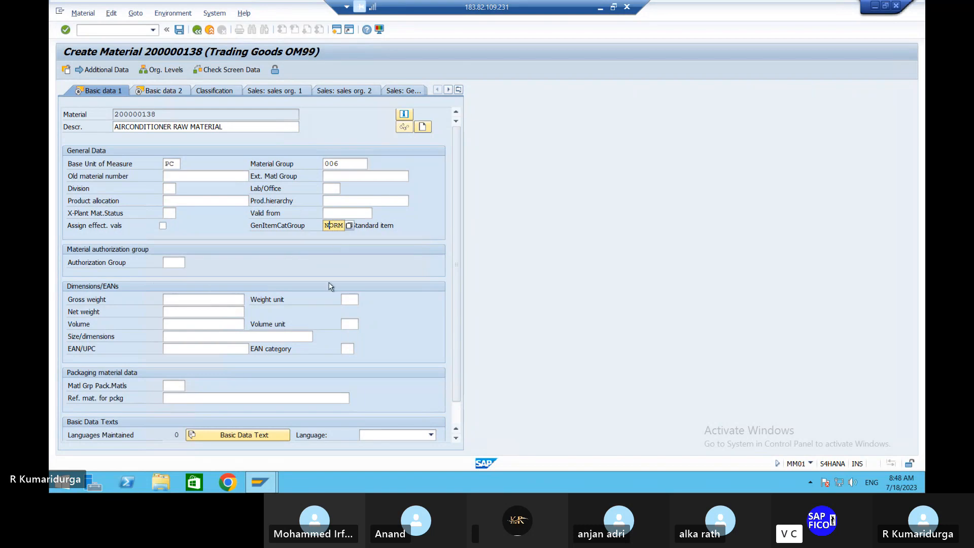
pyautogui.click(458, 90)
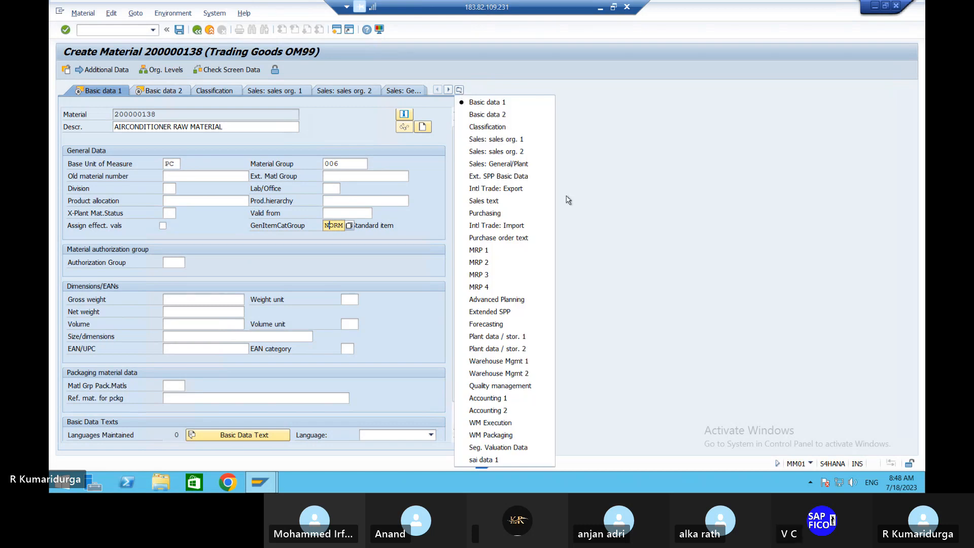
pyautogui.click(492, 214)
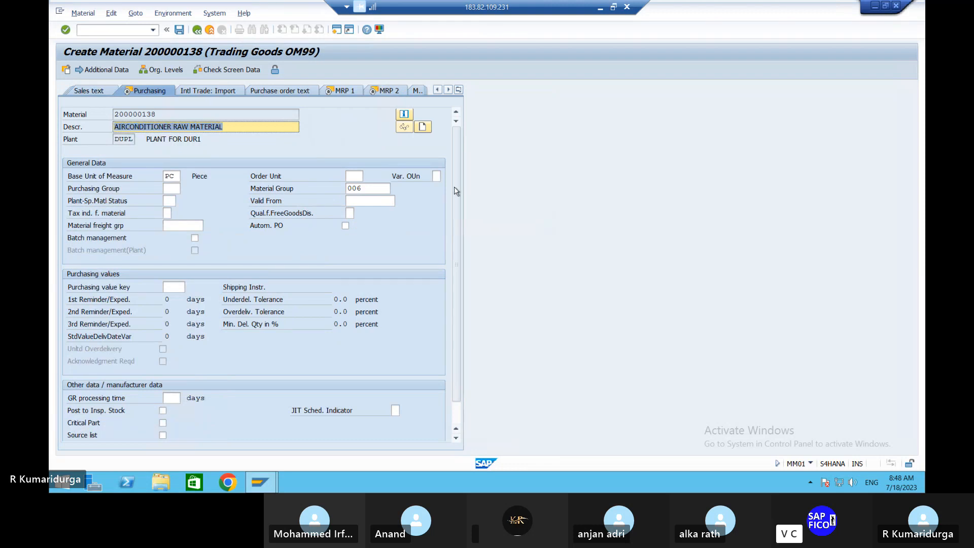
# Step: Enter purchasing group DPG, then move toward the accounting views
pyautogui.click(171, 185)
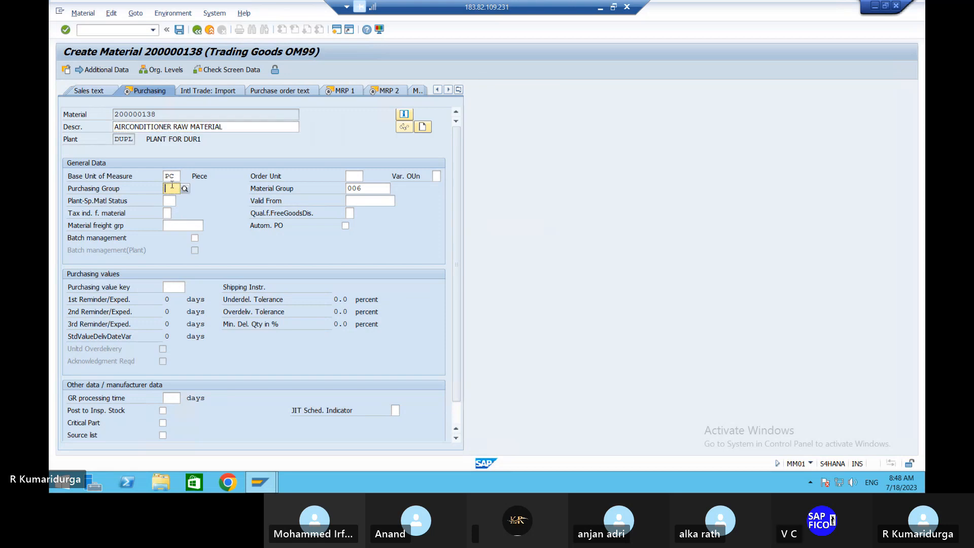
pyautogui.write('D')
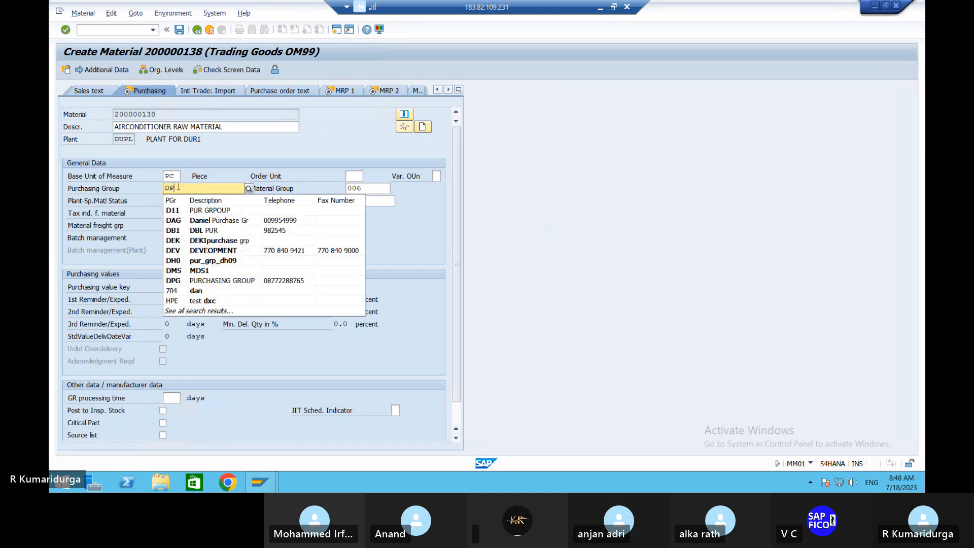
pyautogui.write('PG')
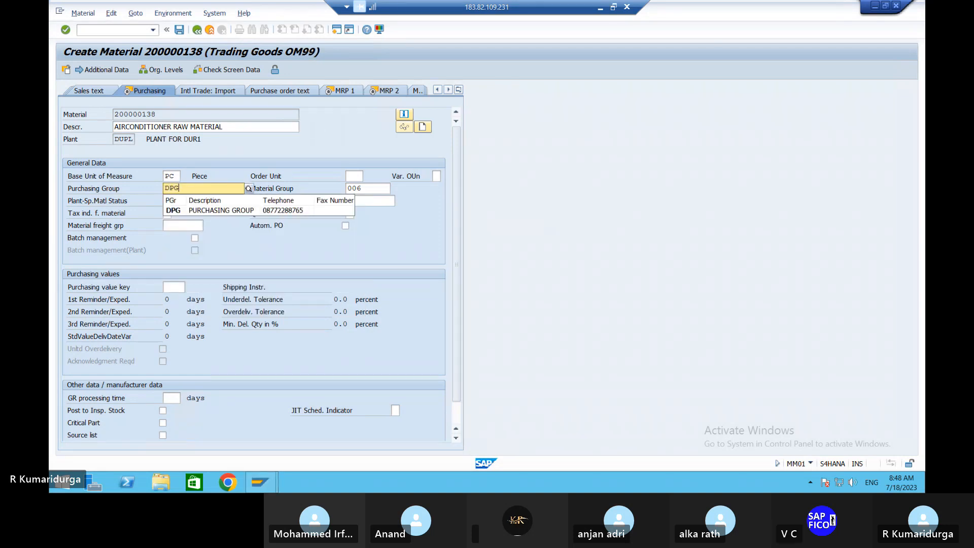
pyautogui.click(195, 210)
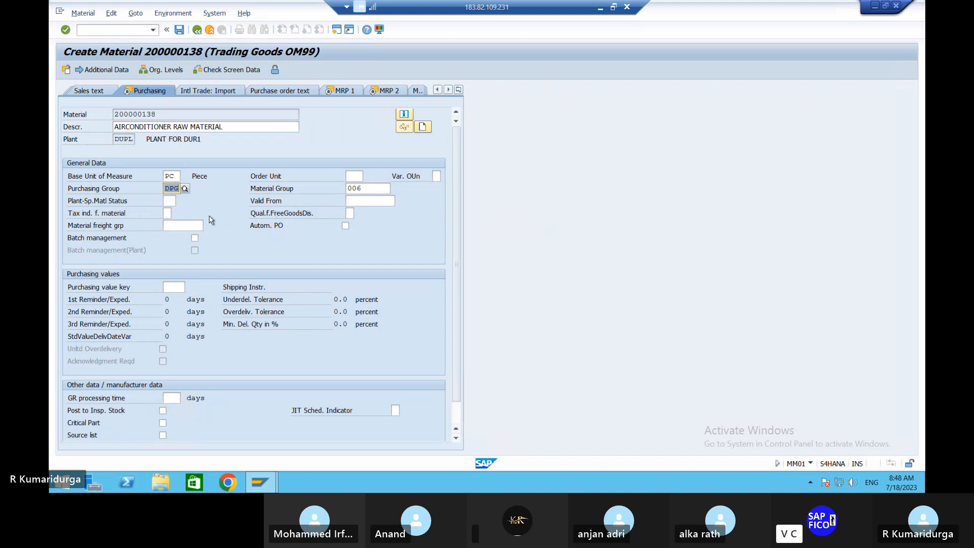
pyautogui.click(459, 91)
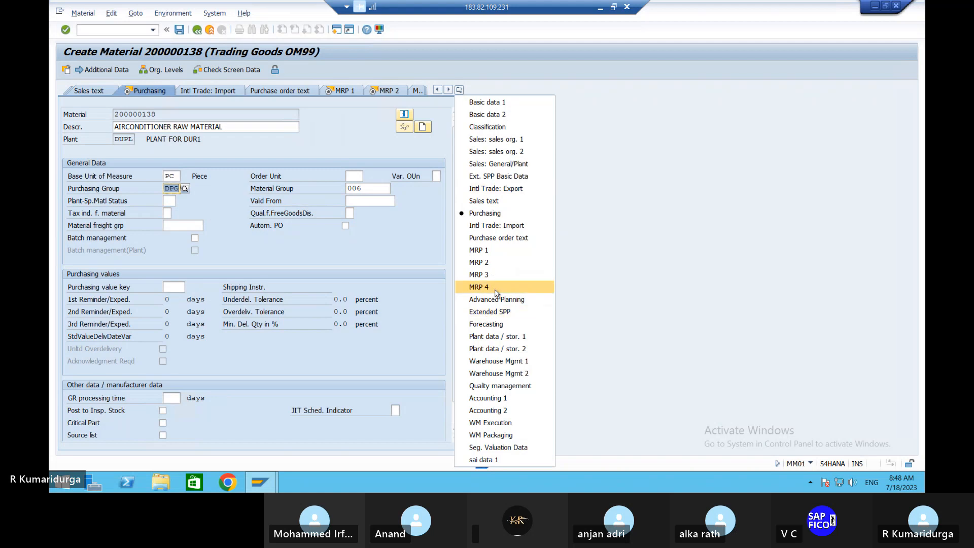
pyautogui.click(506, 408)
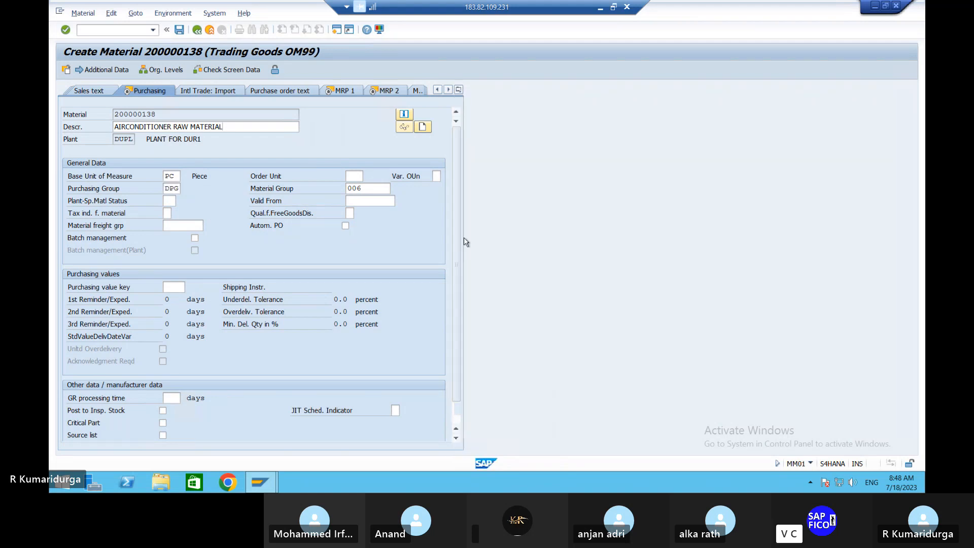
# Step: On Accounting 1, assign valuation class 3100 Trading goods
pyautogui.click(123, 91)
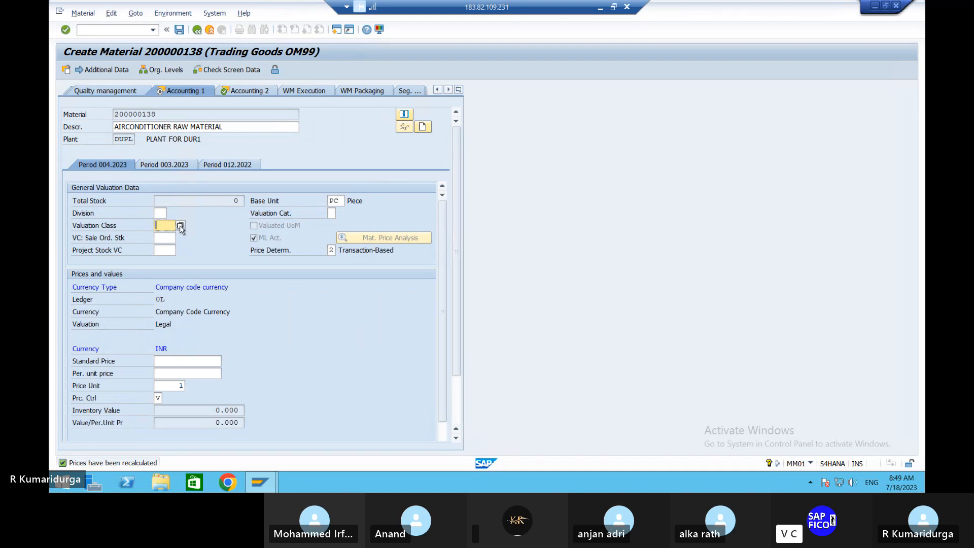
pyautogui.click(180, 225)
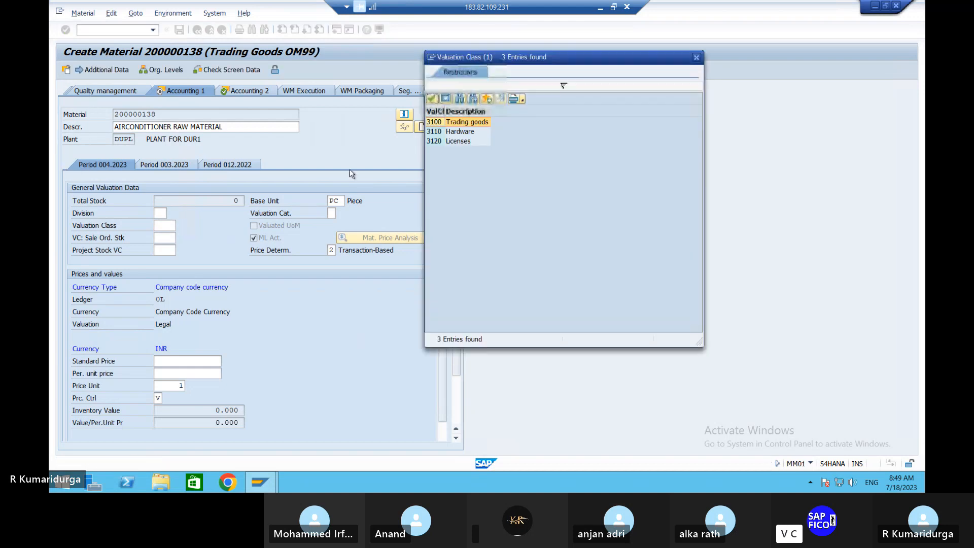
pyautogui.doubleClick(470, 122)
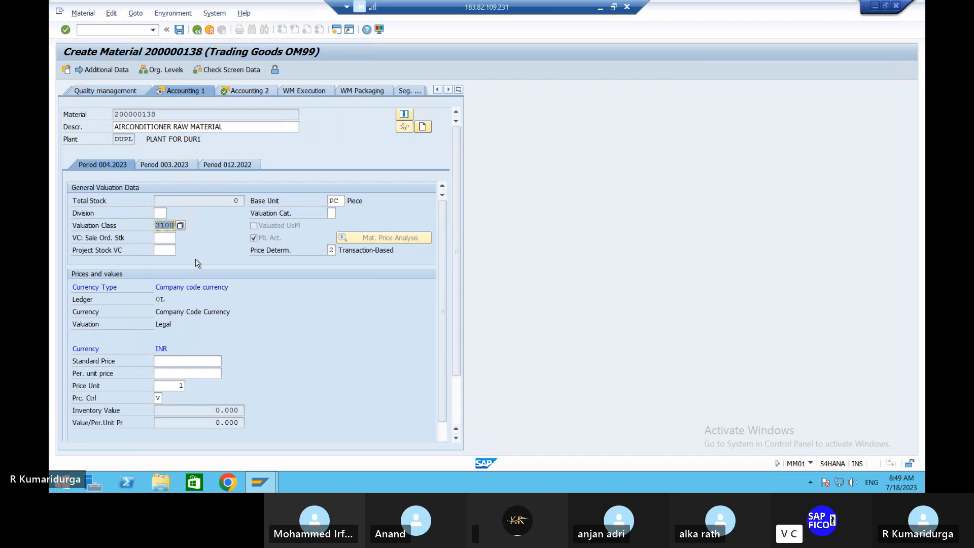
pyautogui.click(330, 214)
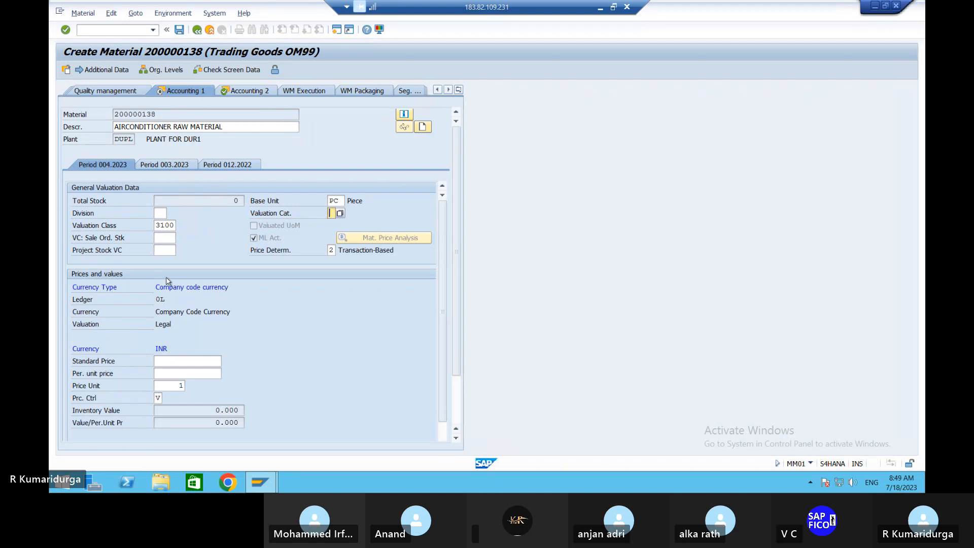
# Step: Enter standard price 15000 and set price control to S
pyautogui.click(161, 360)
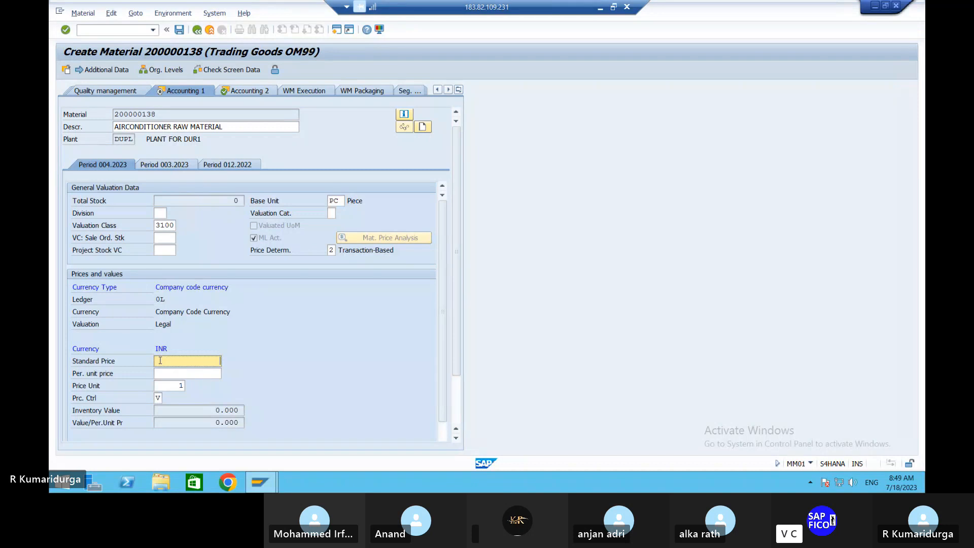
pyautogui.write('15000')
pyautogui.click(158, 397)
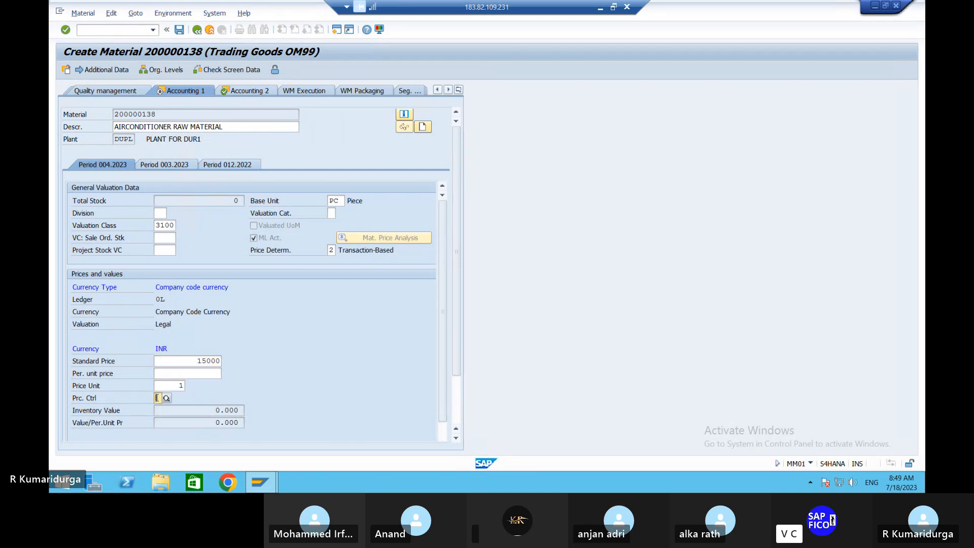
pyautogui.write('S')
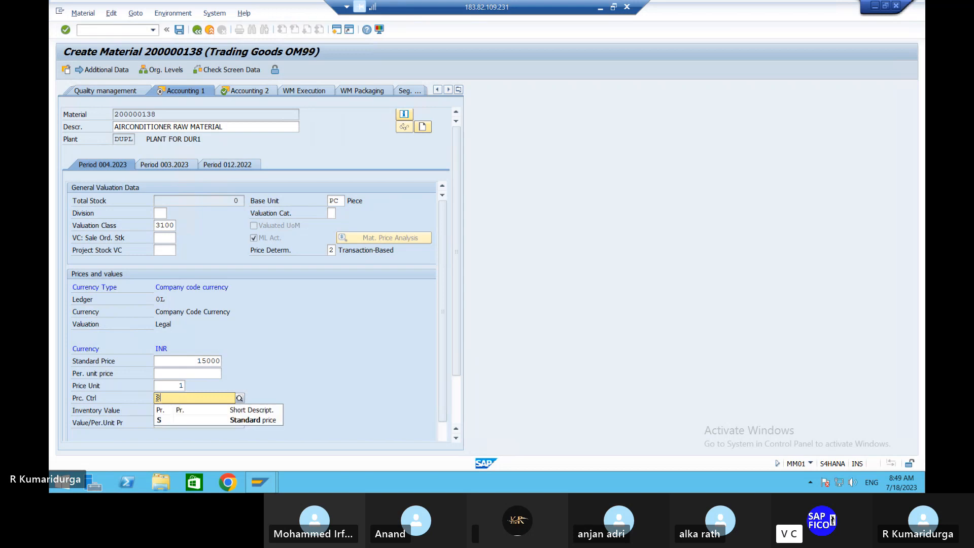
pyautogui.click(181, 417)
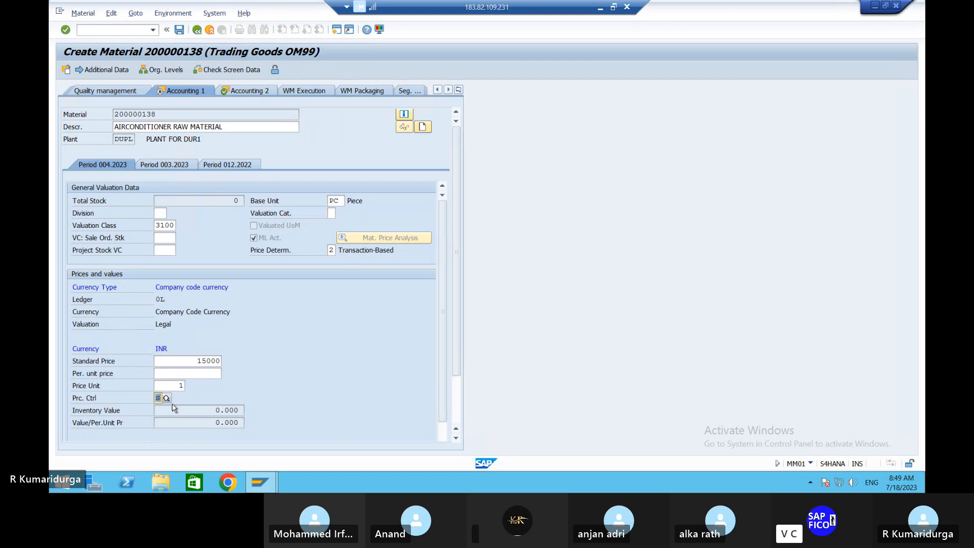
pyautogui.click(170, 400)
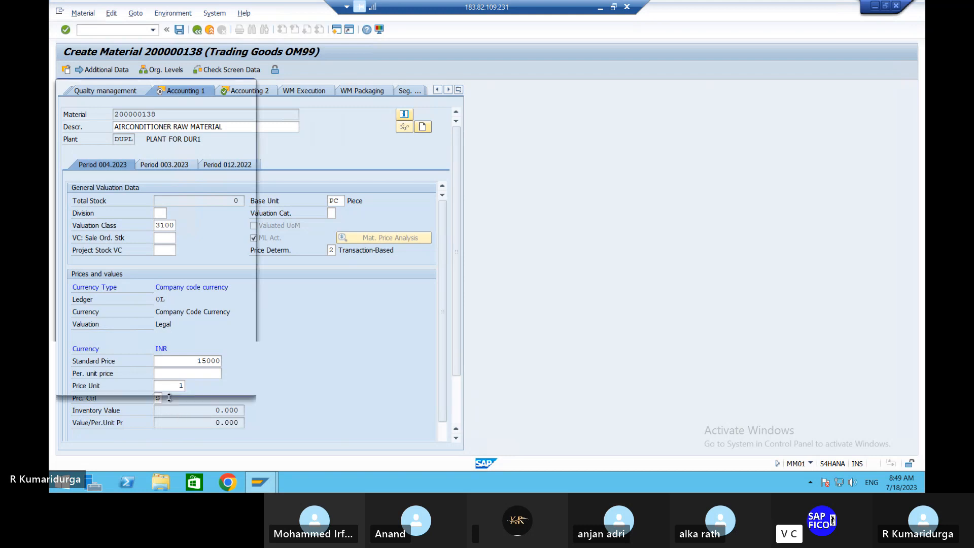
pyautogui.doubleClick(162, 124)
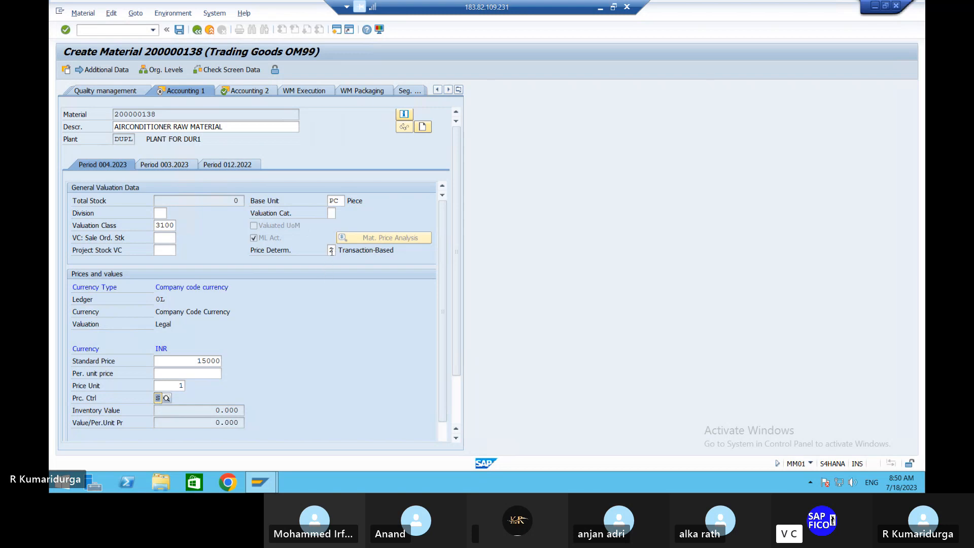
pyautogui.click(331, 250)
pyautogui.click(340, 250)
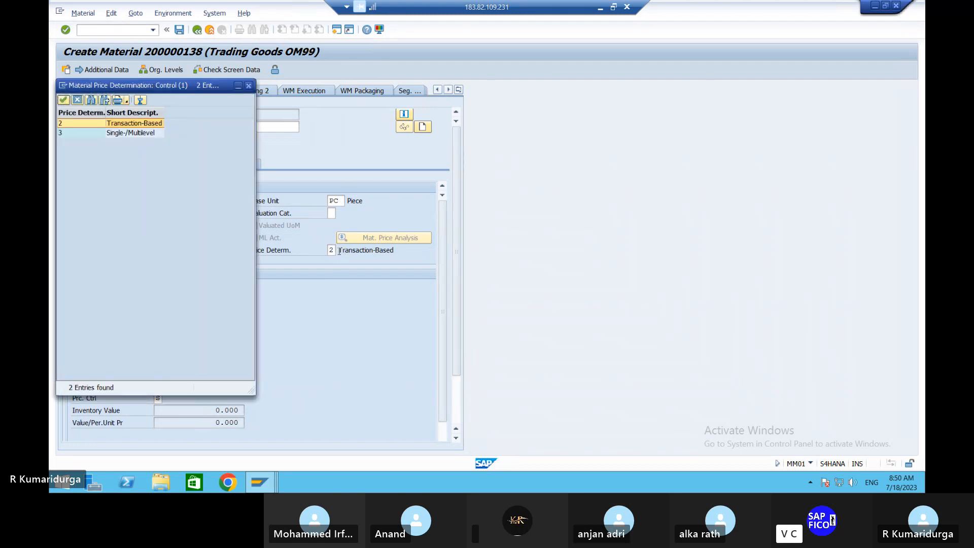
pyautogui.doubleClick(156, 127)
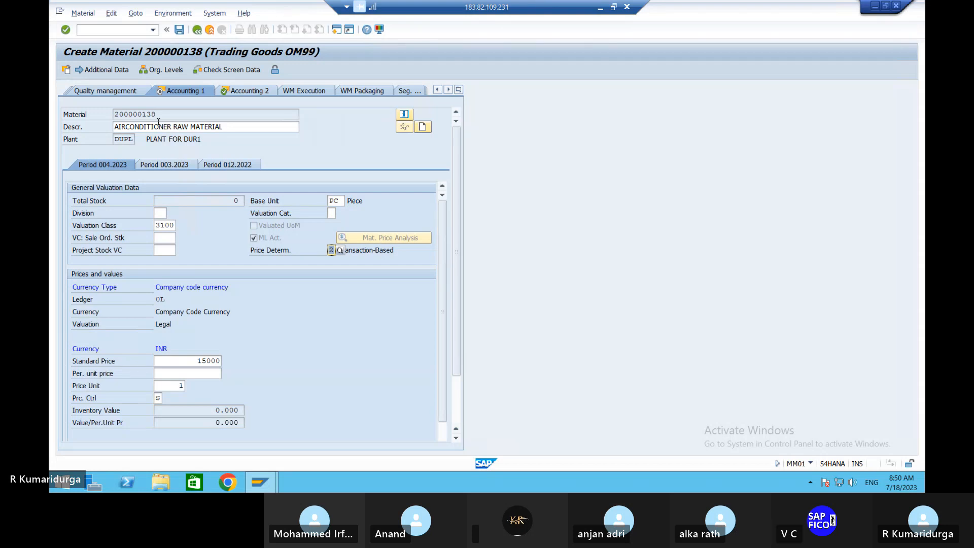
# Step: Go back from MRP 1 to Accounting 1 and re-enter standard price 15000 INR
pyautogui.click(459, 90)
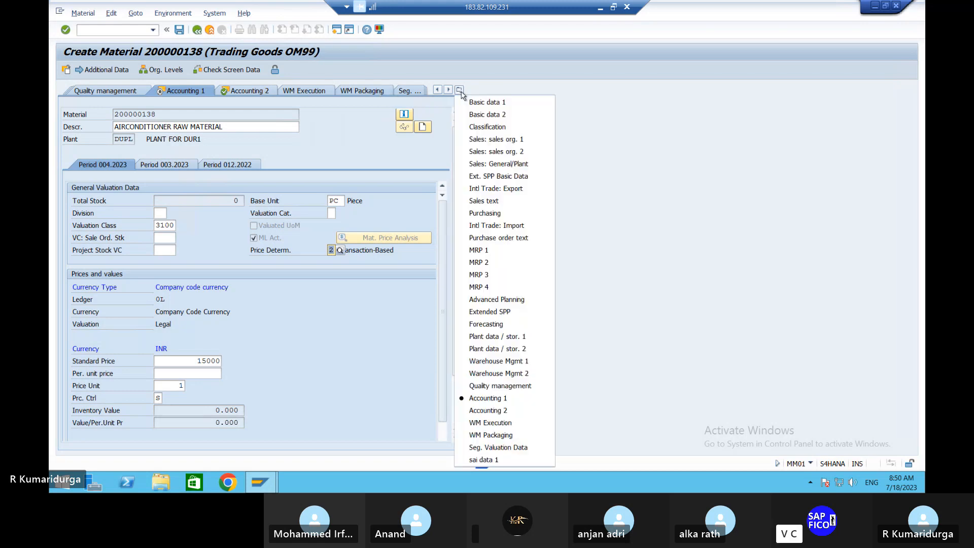
pyautogui.click(499, 251)
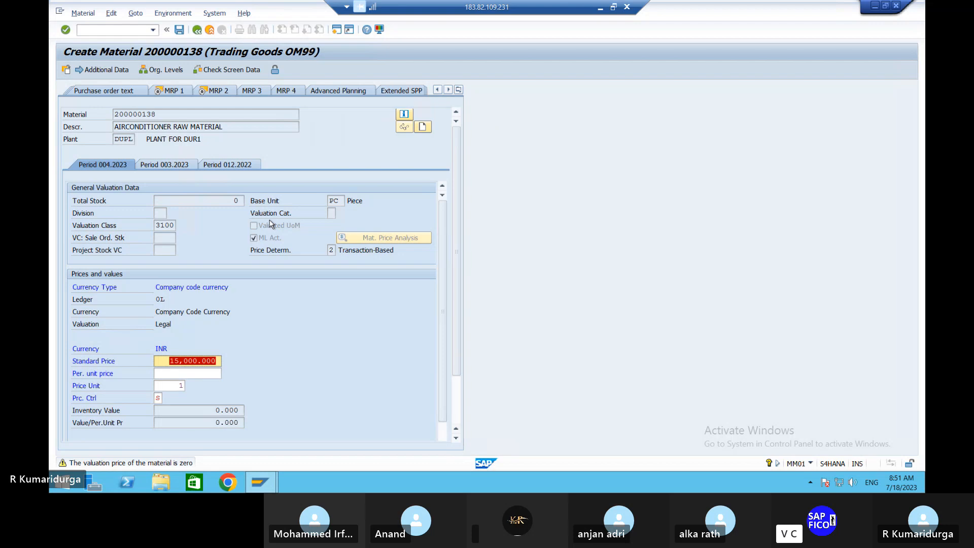
pyautogui.press('Delete')
pyautogui.press('Return')
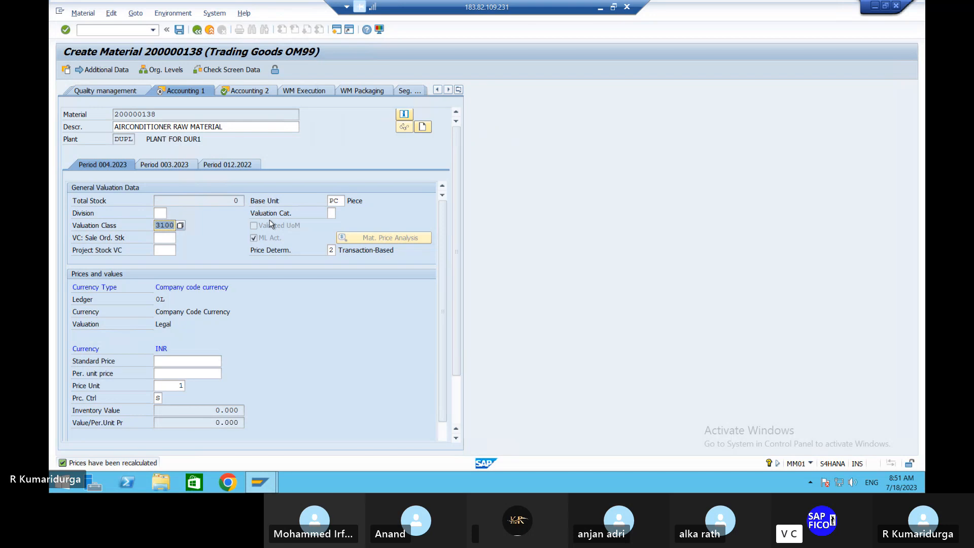
pyautogui.click(219, 361)
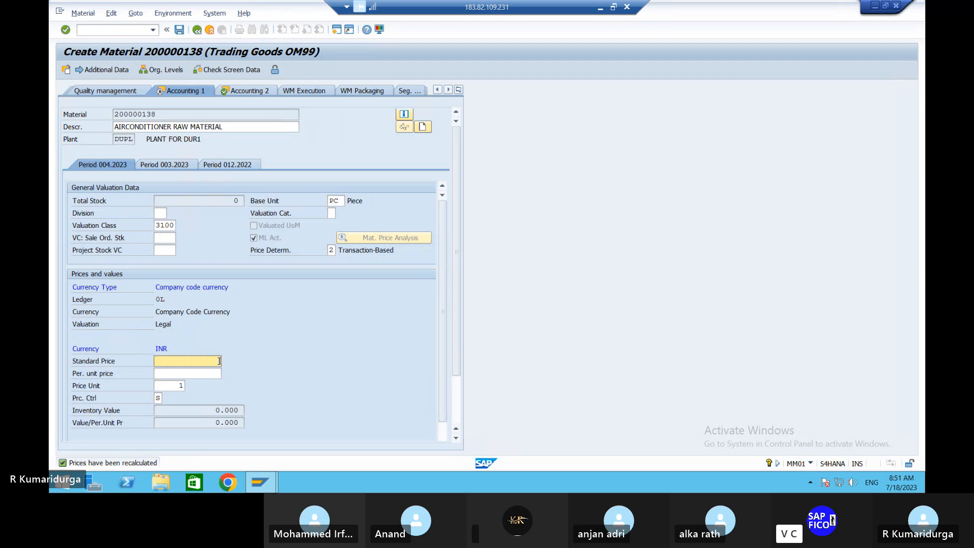
pyautogui.write('15000')
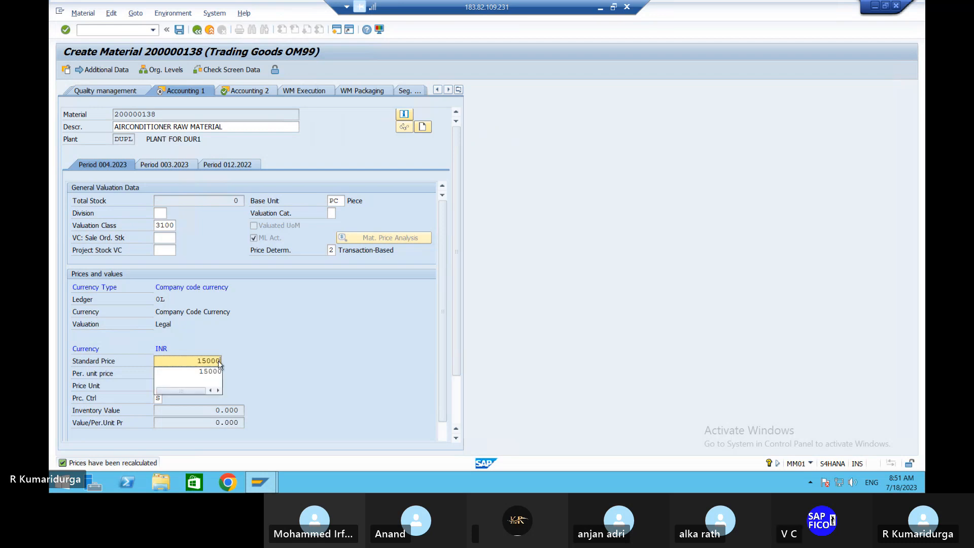
pyautogui.press('Return')
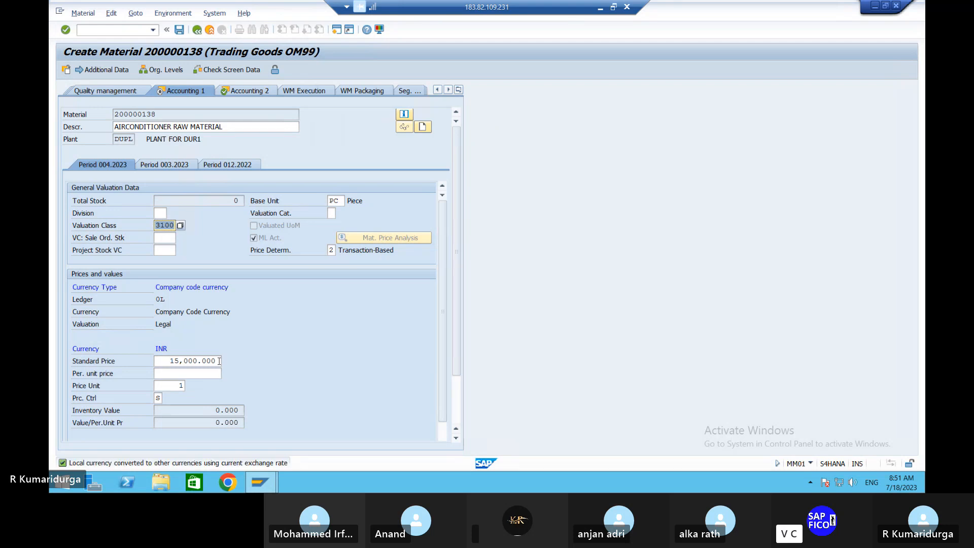
# Step: On MRP 1, choose MRP type ND (No planning), then switch to MRP 2
pyautogui.click(459, 91)
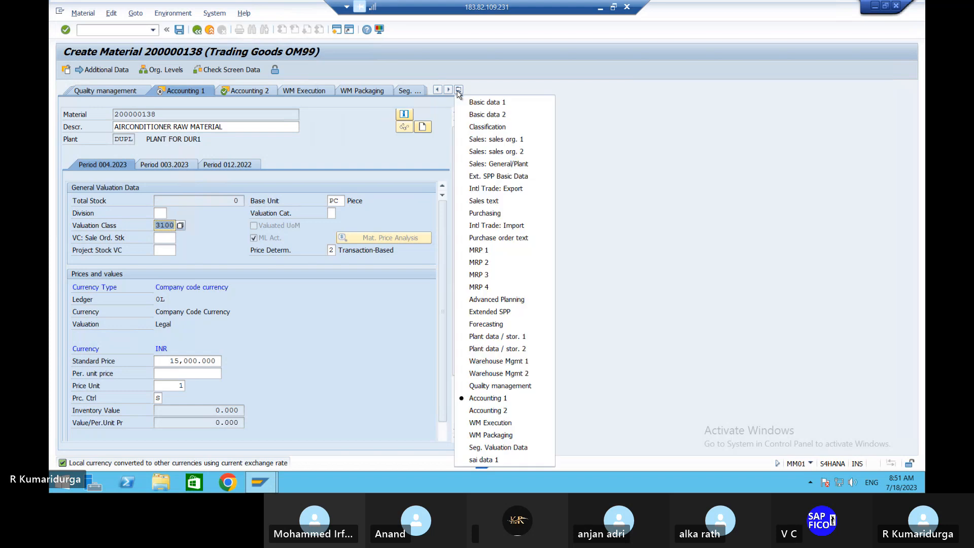
pyautogui.click(485, 252)
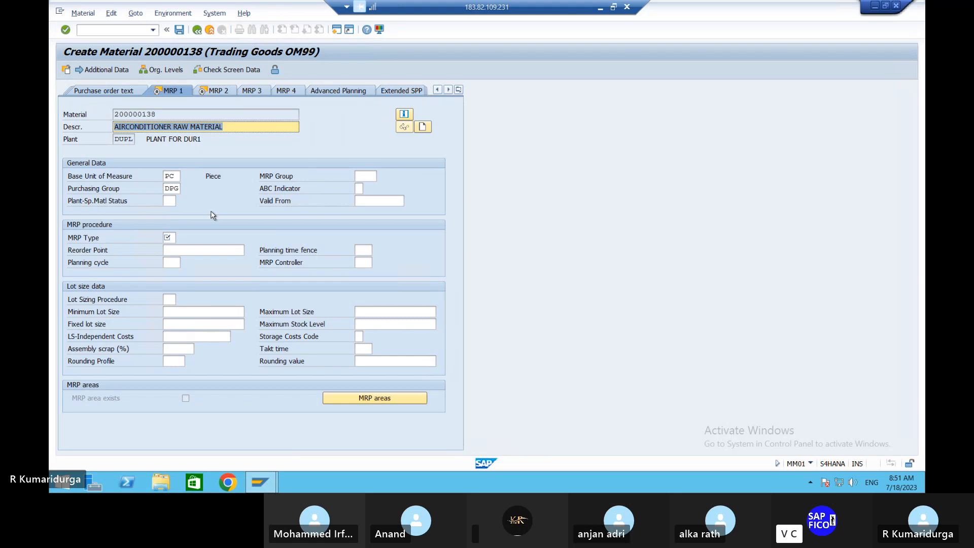
pyautogui.click(168, 237)
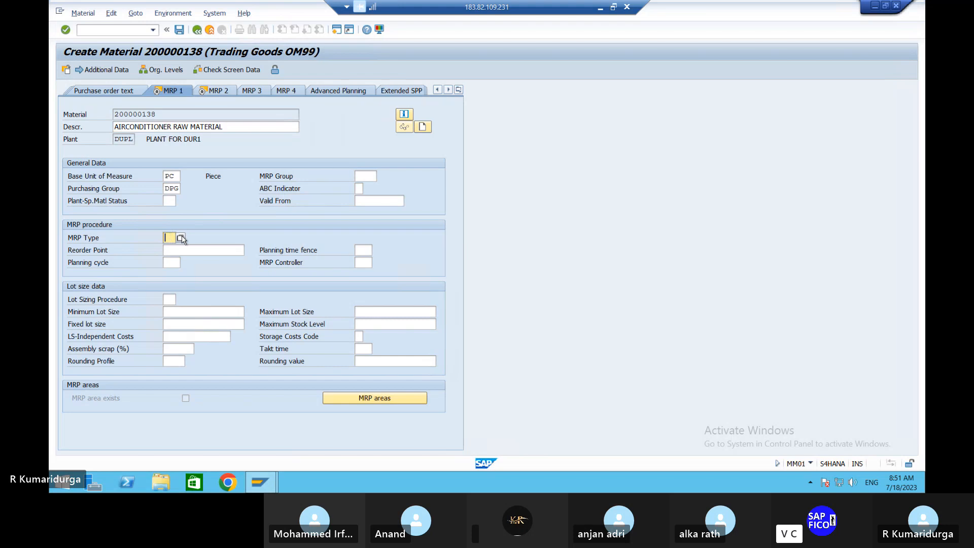
pyautogui.click(181, 238)
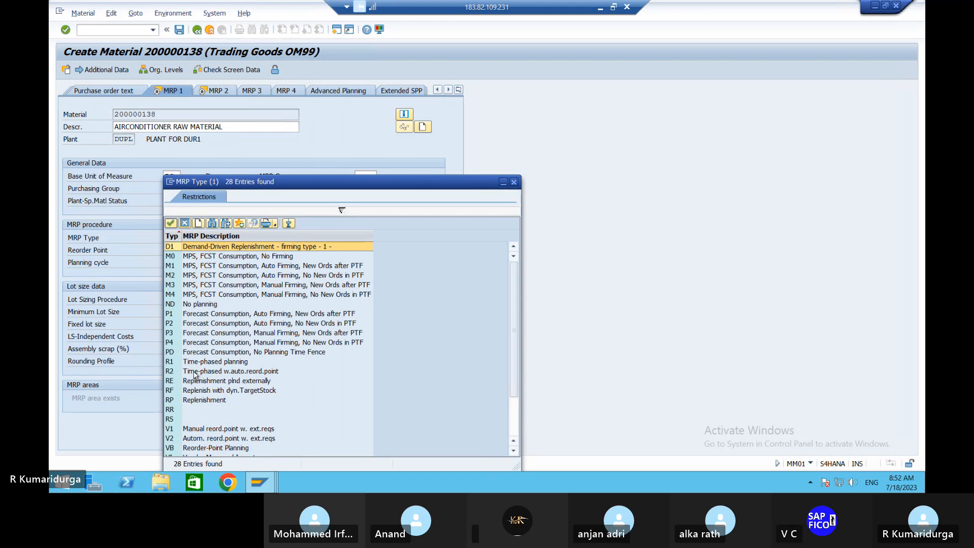
pyautogui.scroll(-2, 194, 375)
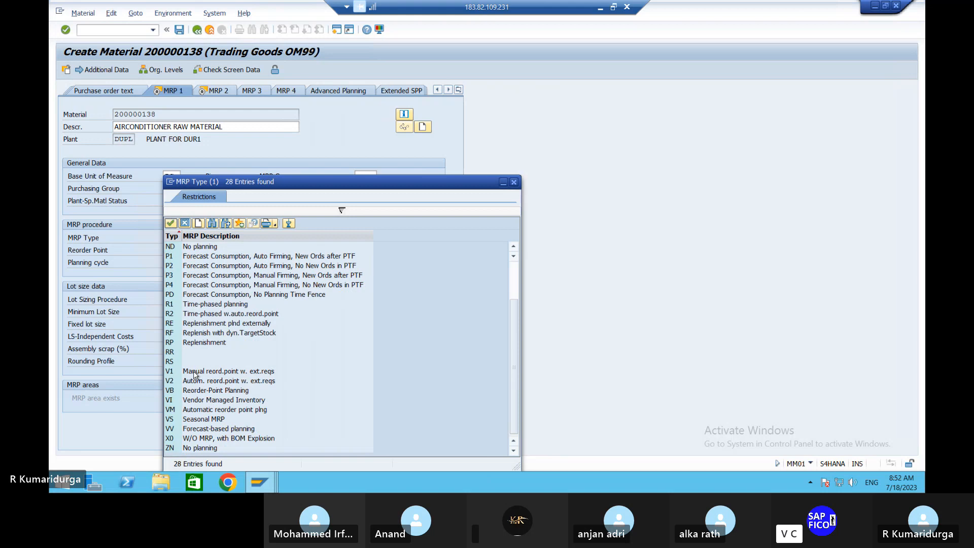
pyautogui.click(178, 248)
pyautogui.doubleClick(178, 248)
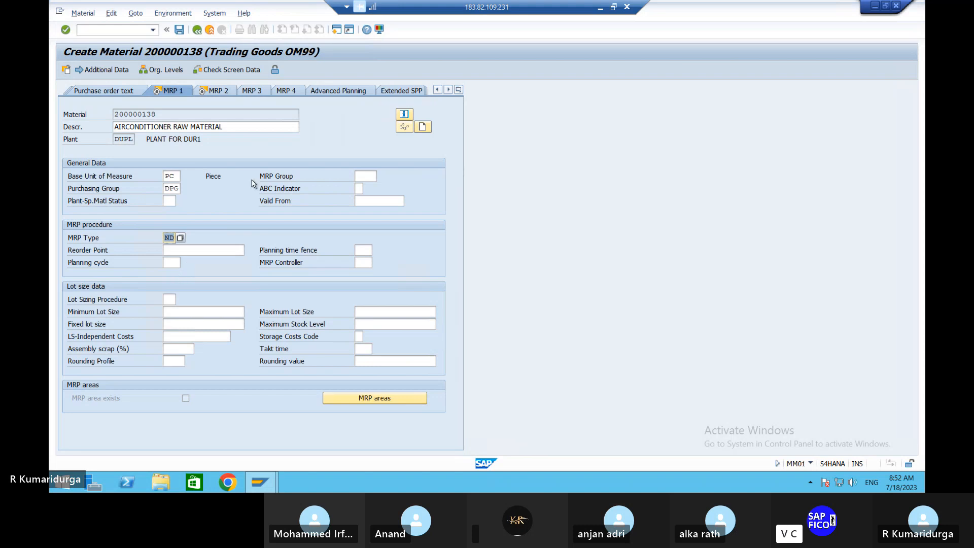
pyautogui.click(216, 93)
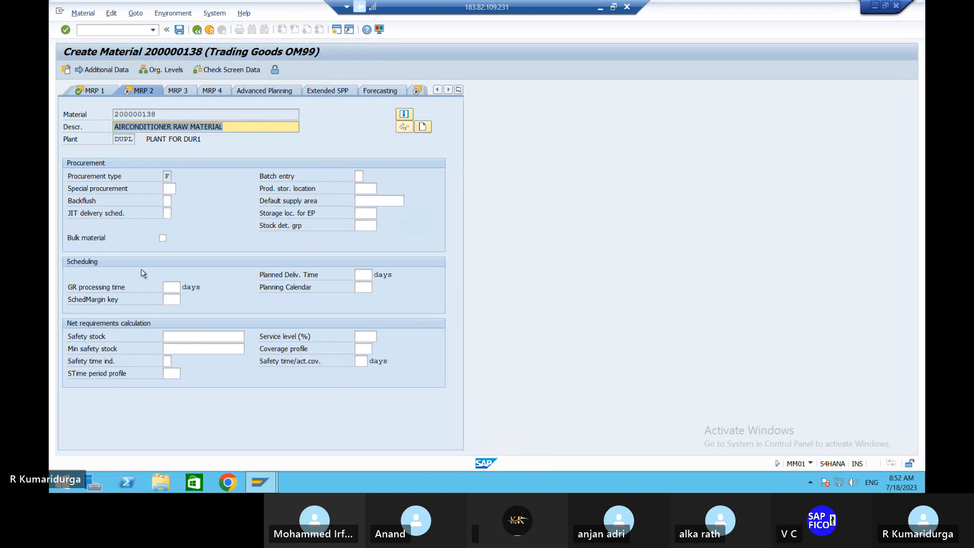
# Step: Enter a planned delivery time of 1 day and save material 200000138
pyautogui.click(365, 274)
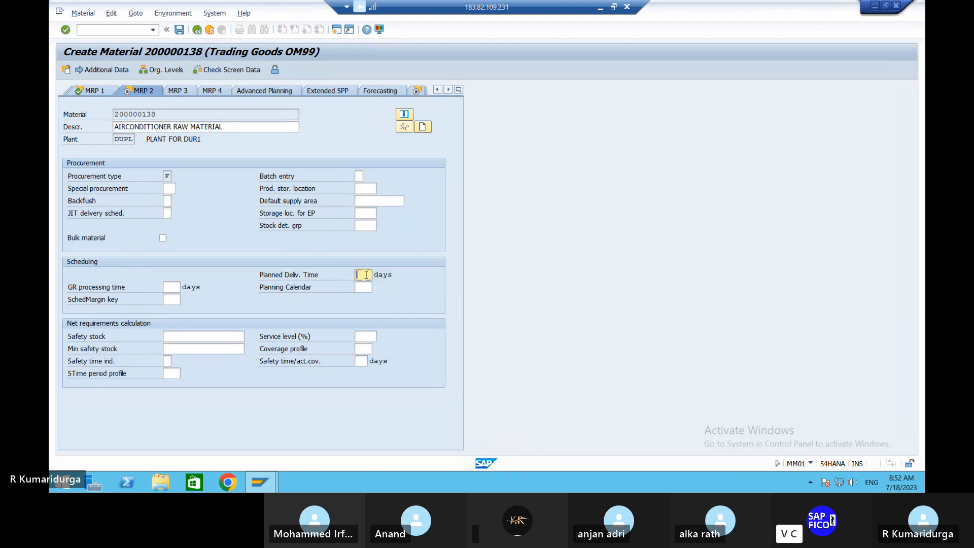
pyautogui.write('1')
pyautogui.press('Return')
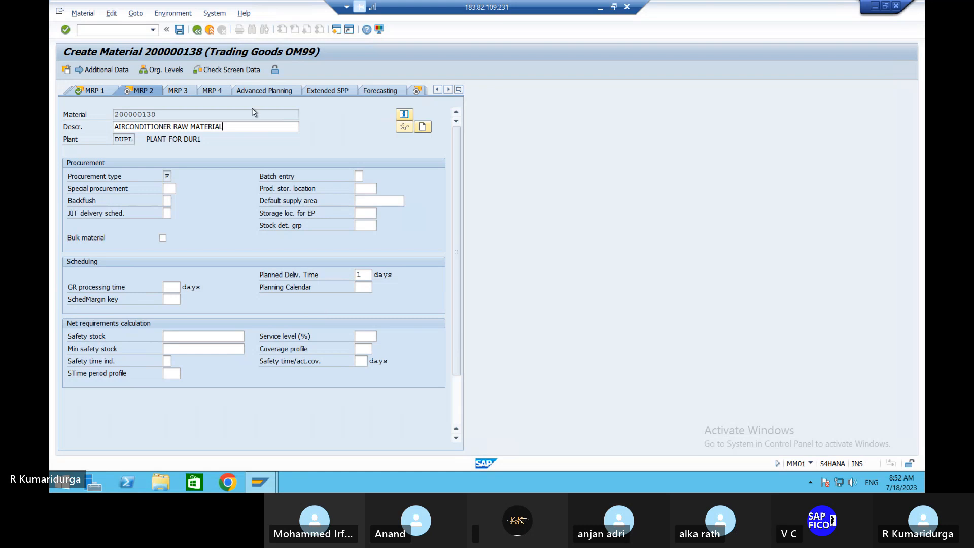
pyautogui.press('Return')
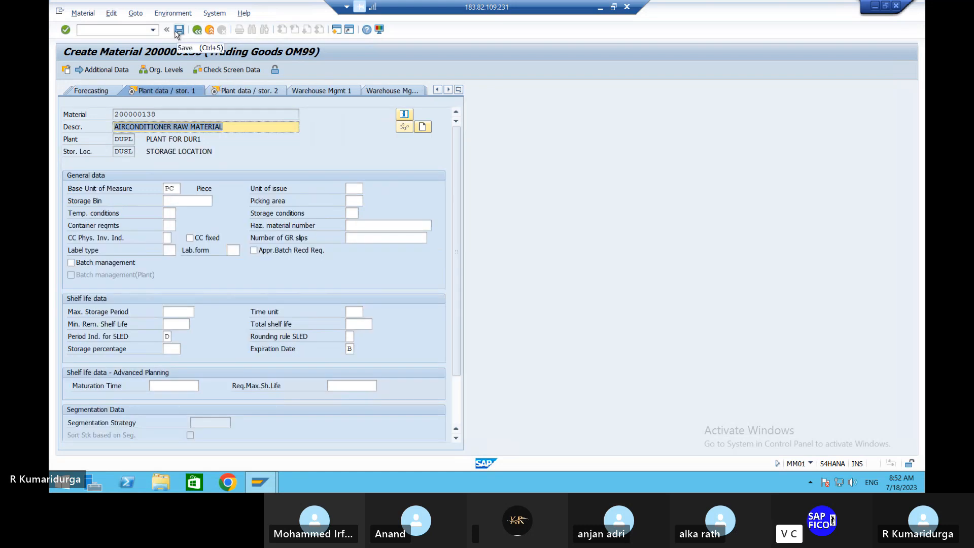
pyautogui.click(178, 30)
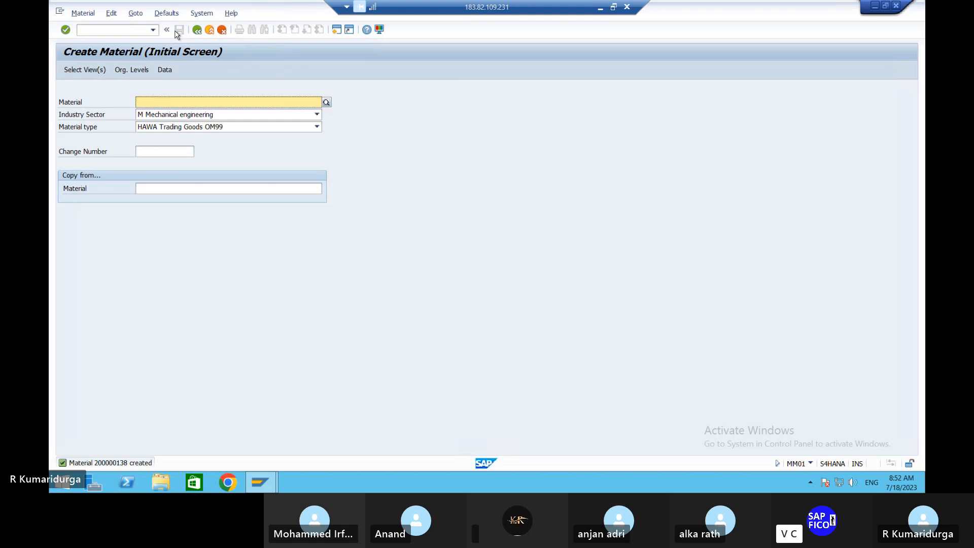
# Step: Type 200 after MM01-- on notes item 18 in Word, then reconnect to SAP
pyautogui.click(600, 7)
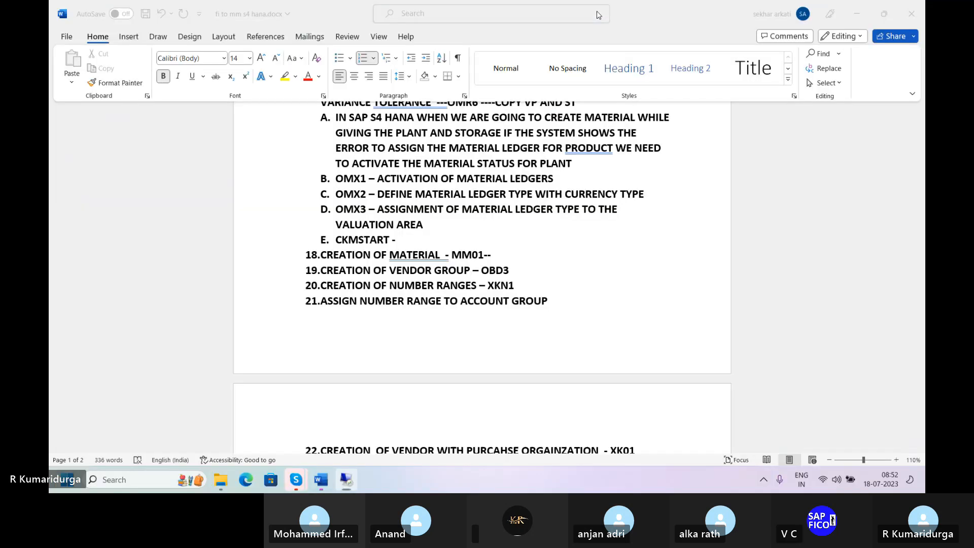
pyautogui.write('200')
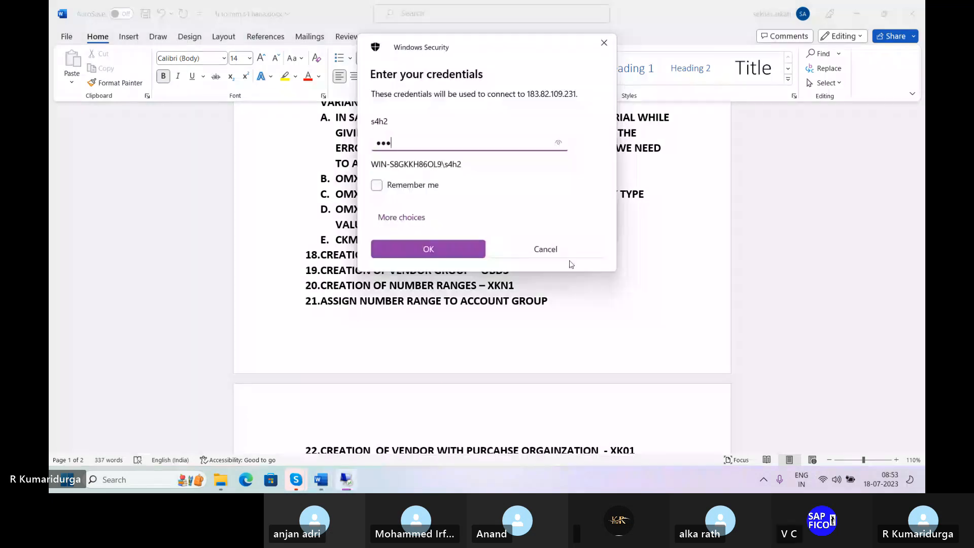
pyautogui.press('Return')
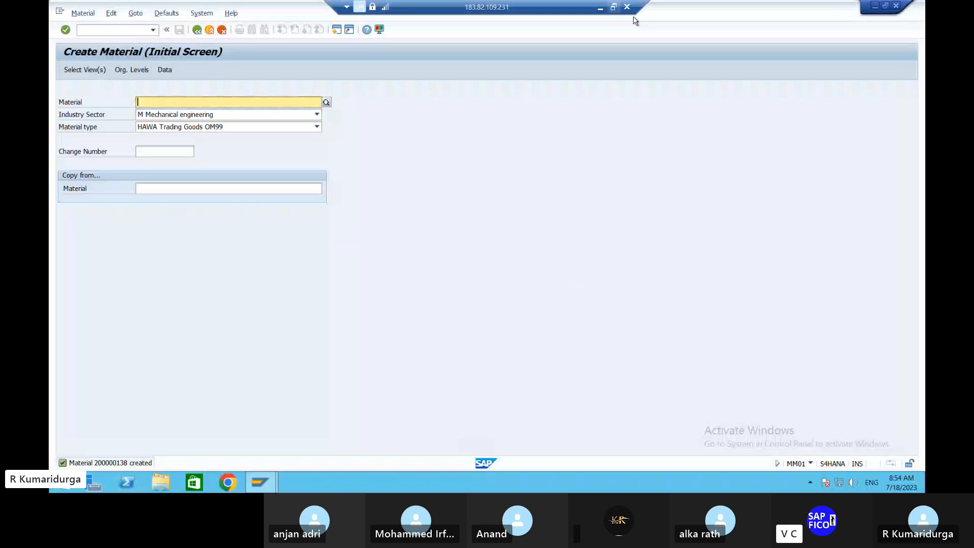
# Step: Clear the SAP session with /n, then return to the Word notes showing 200000138 under item 18
pyautogui.click(600, 7)
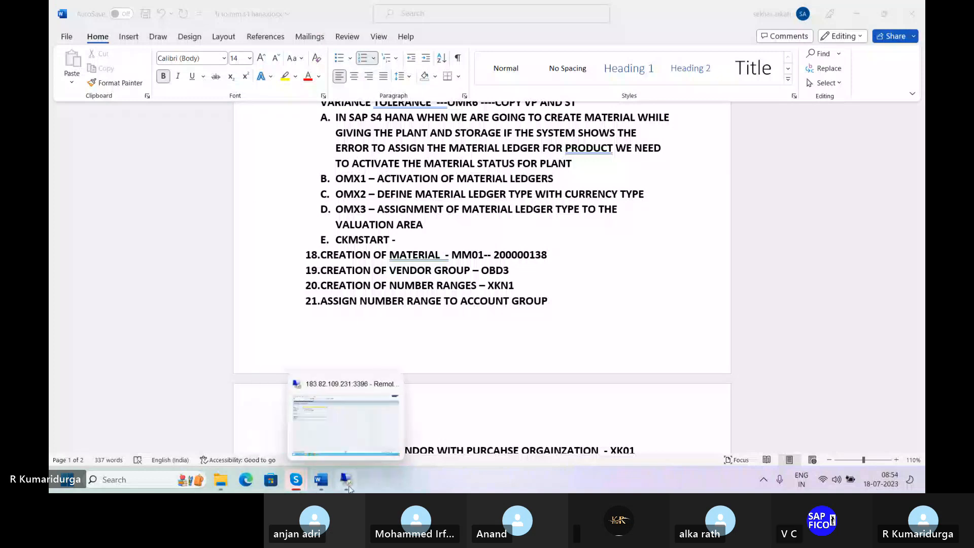
pyautogui.click(349, 488)
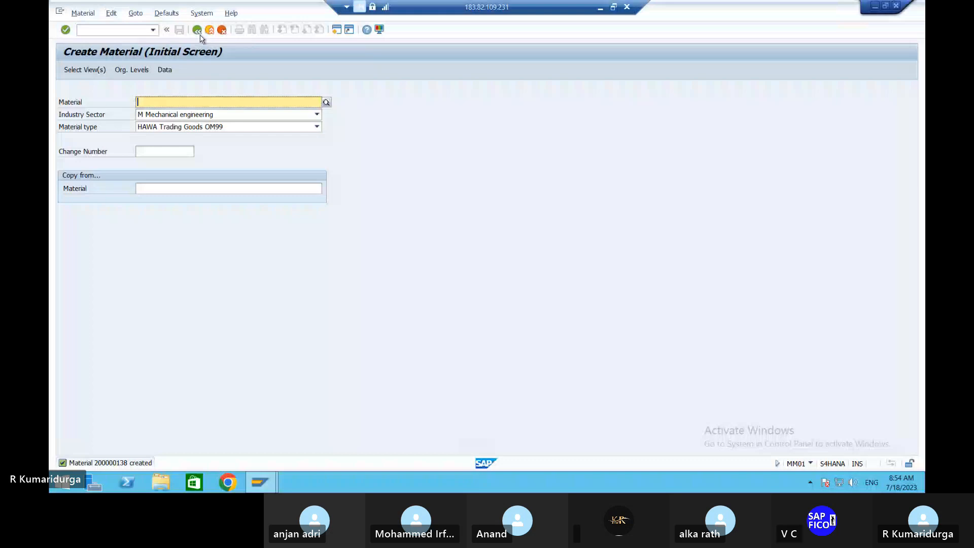
pyautogui.click(96, 30)
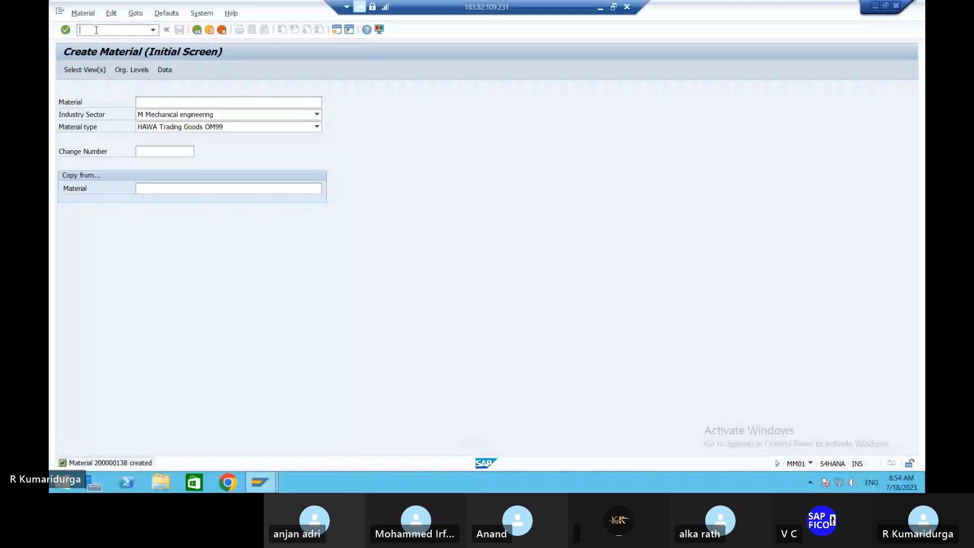
pyautogui.write('/')
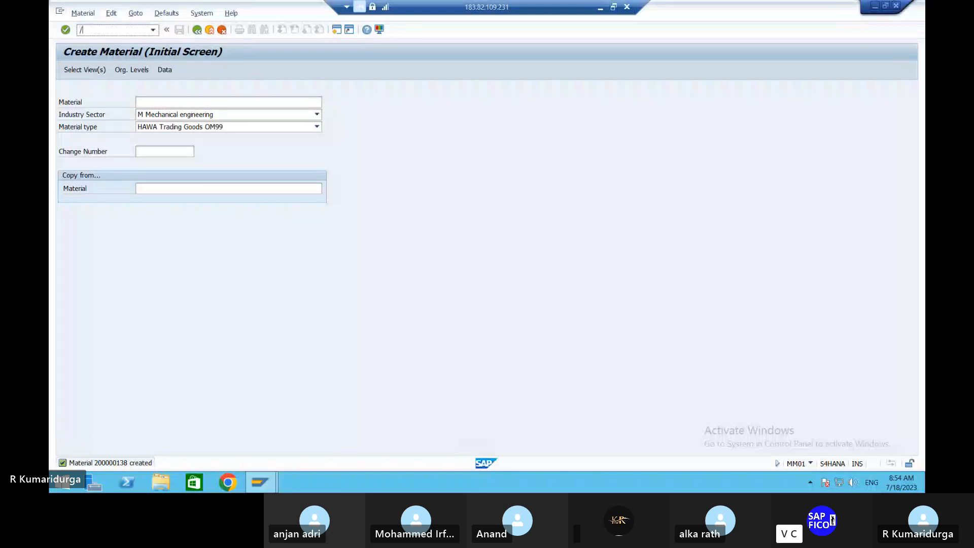
pyautogui.write('n')
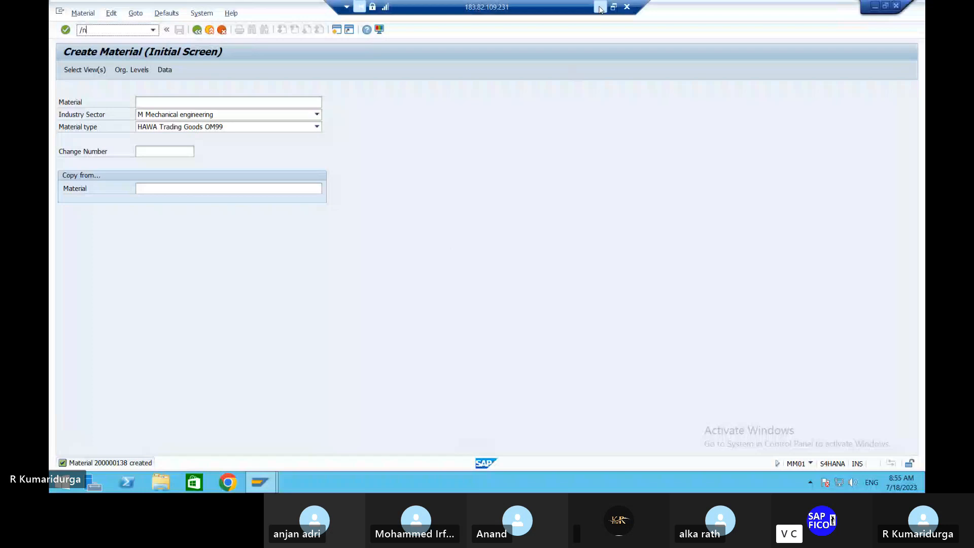
pyautogui.click(600, 7)
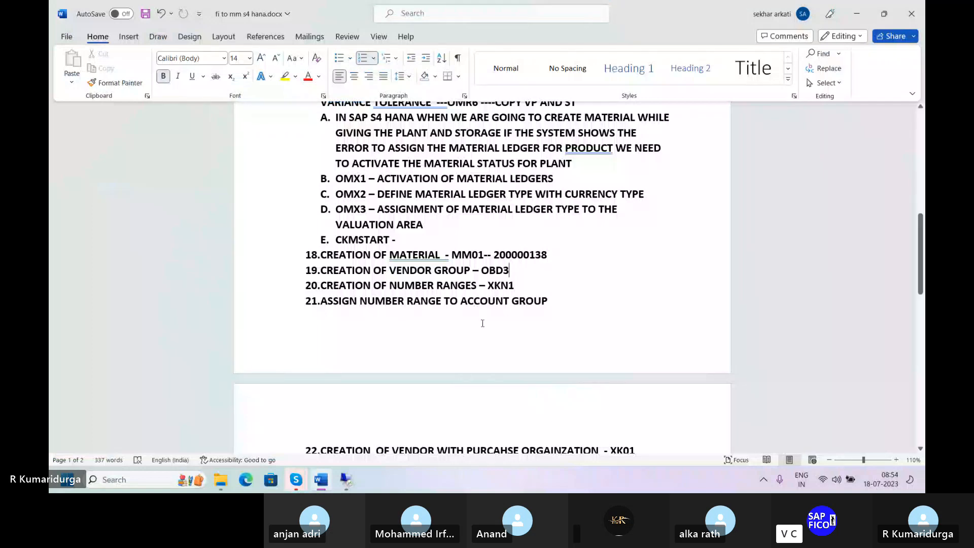
pyautogui.scroll(-2, 483, 323)
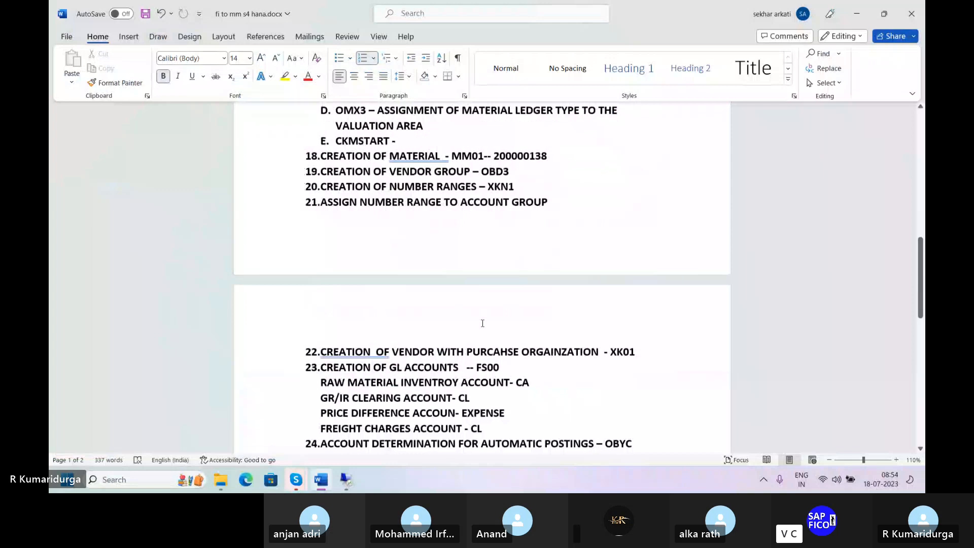
pyautogui.scroll(-2, 482, 323)
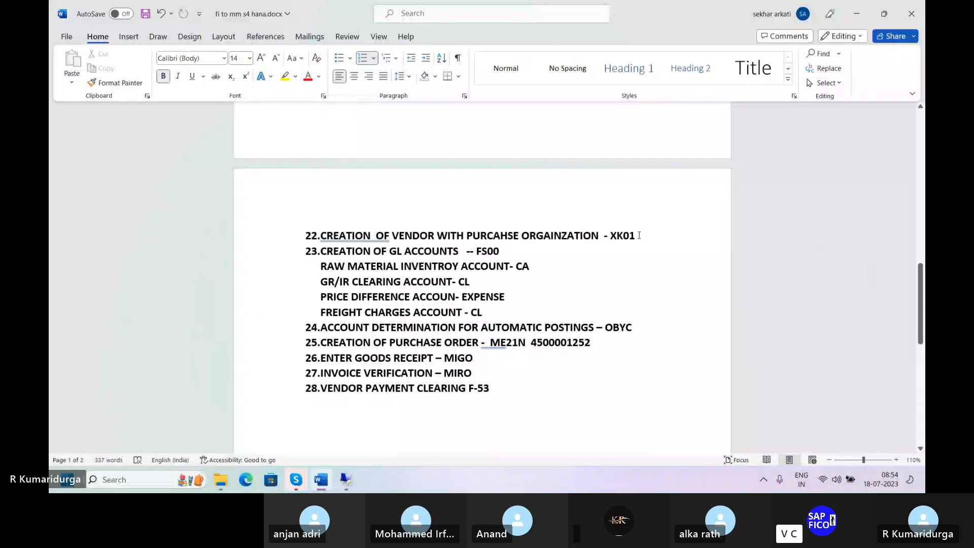
pyautogui.click(639, 235)
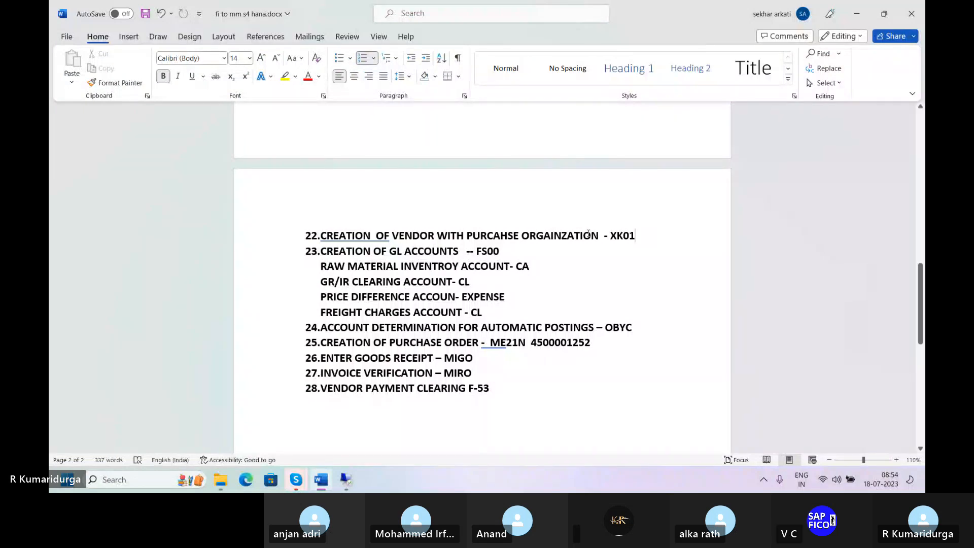
pyautogui.scroll(3, 589, 233)
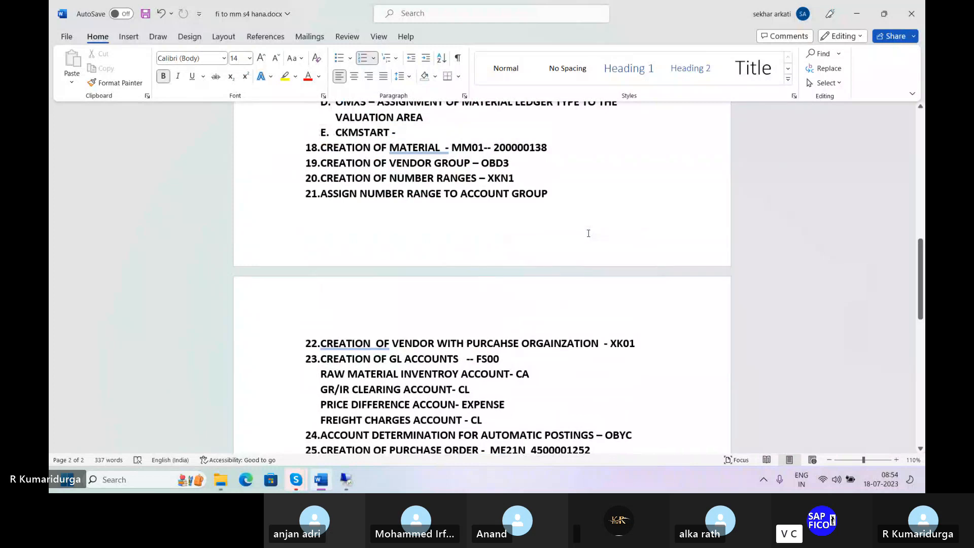
pyautogui.scroll(2, 588, 234)
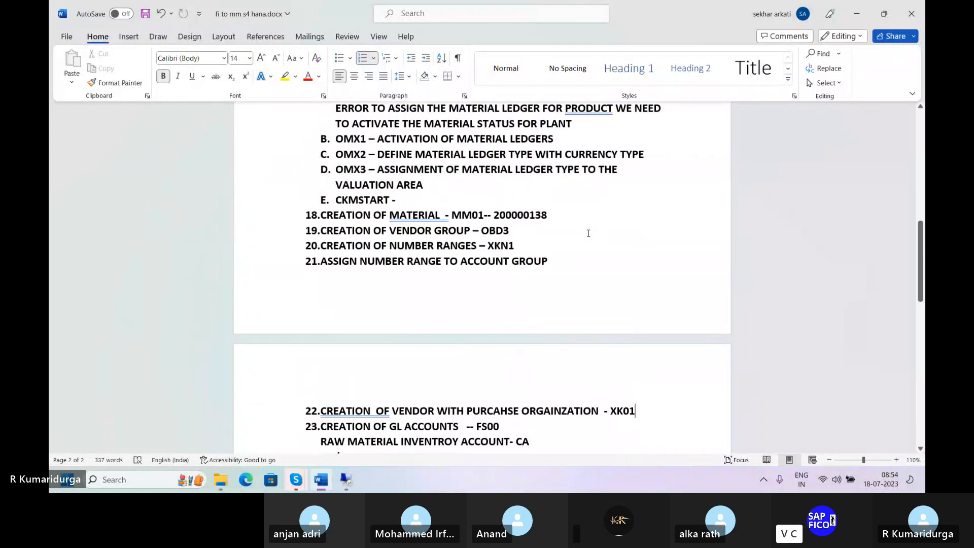
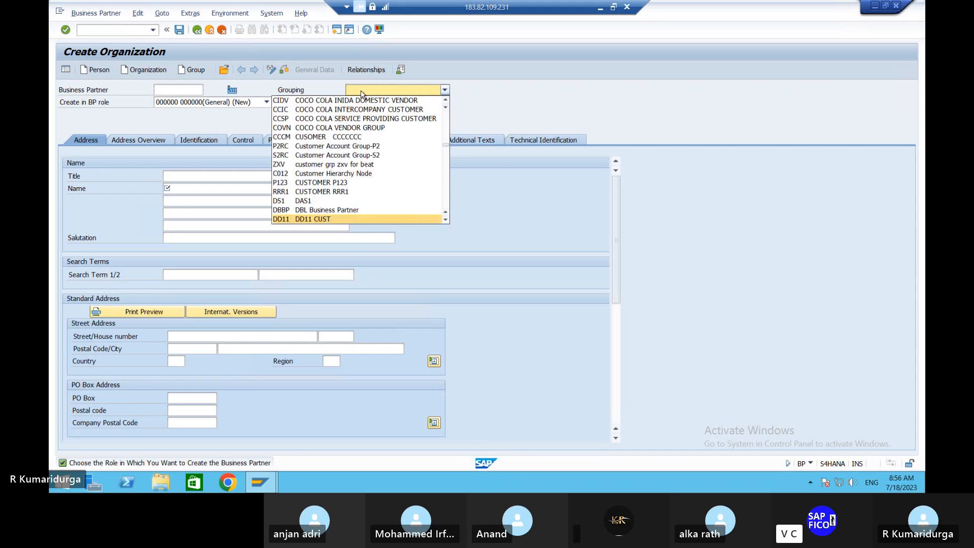
pyautogui.press('Down')
pyautogui.press('Down')
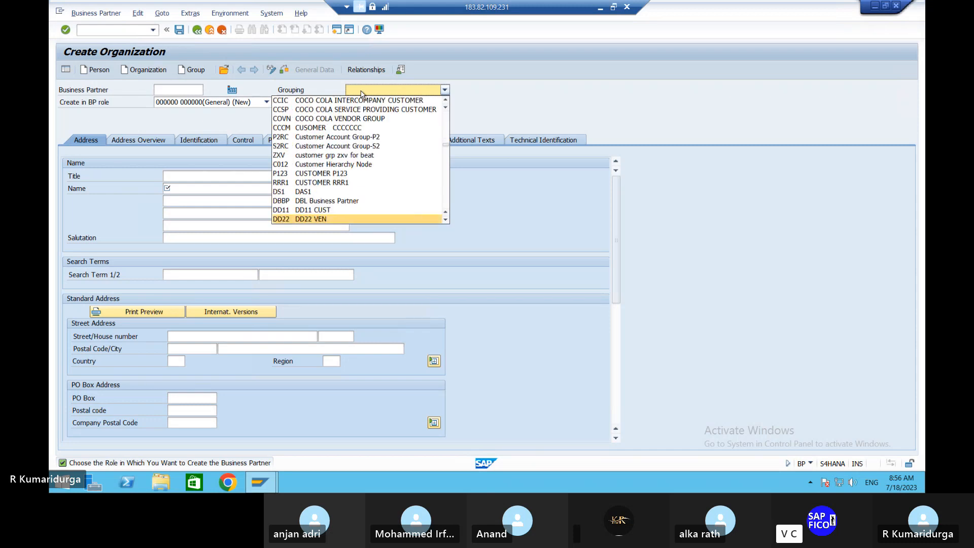
pyautogui.press('Down')
pyautogui.press('Down')
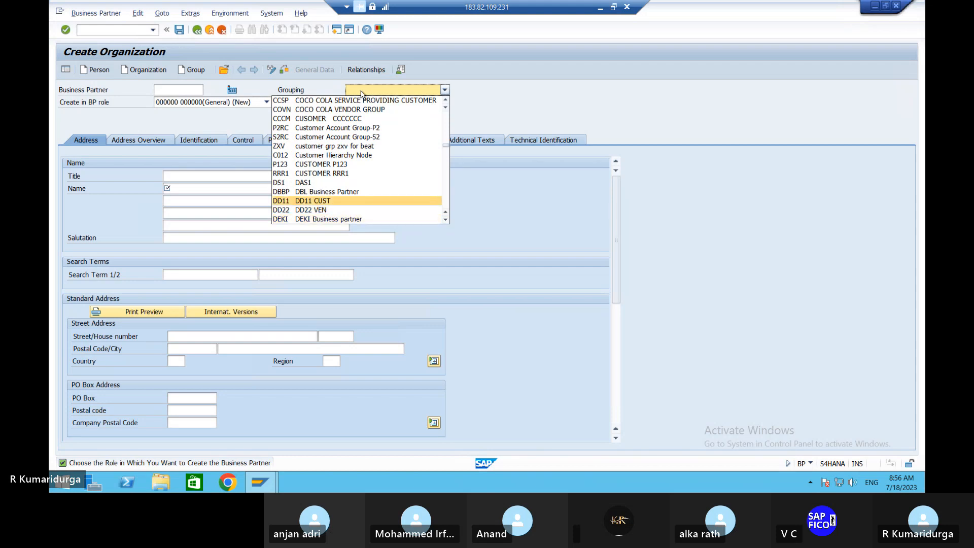
pyautogui.press('Down')
pyautogui.press('Down')
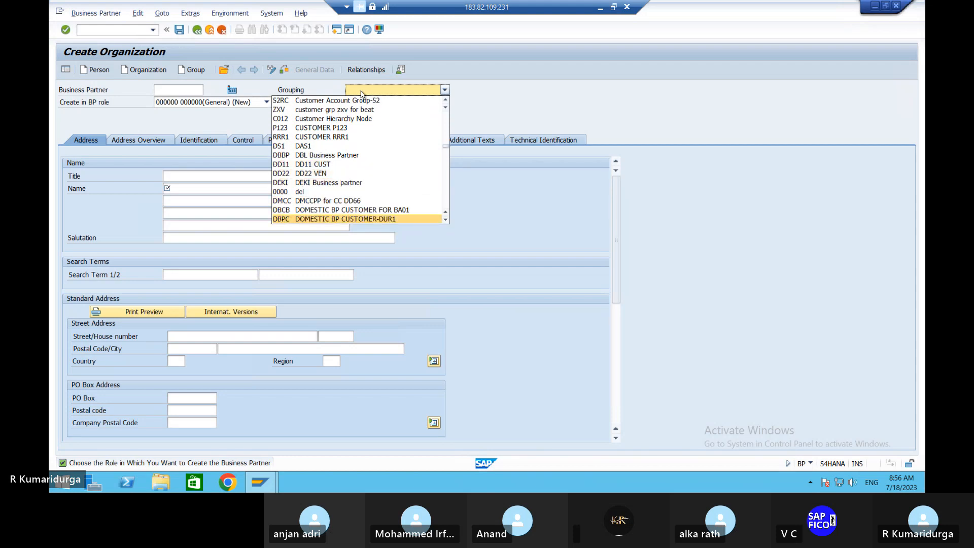
pyautogui.press('pagedown')
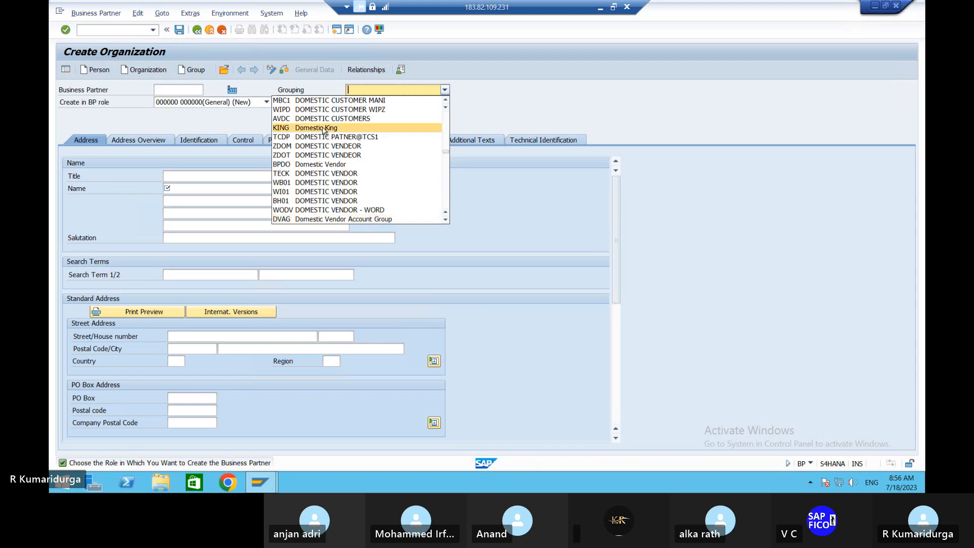
pyautogui.scroll(4, 324, 130)
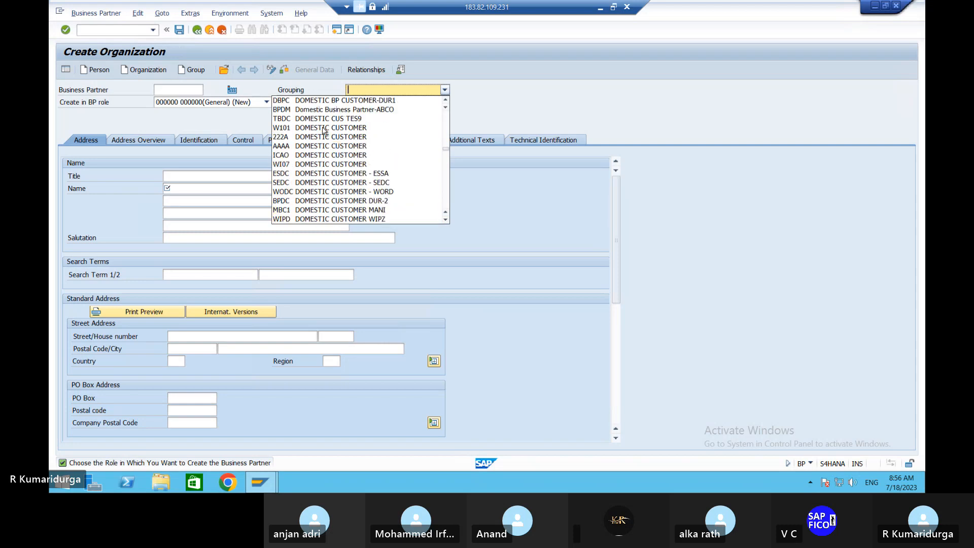
pyautogui.scroll(4, 324, 130)
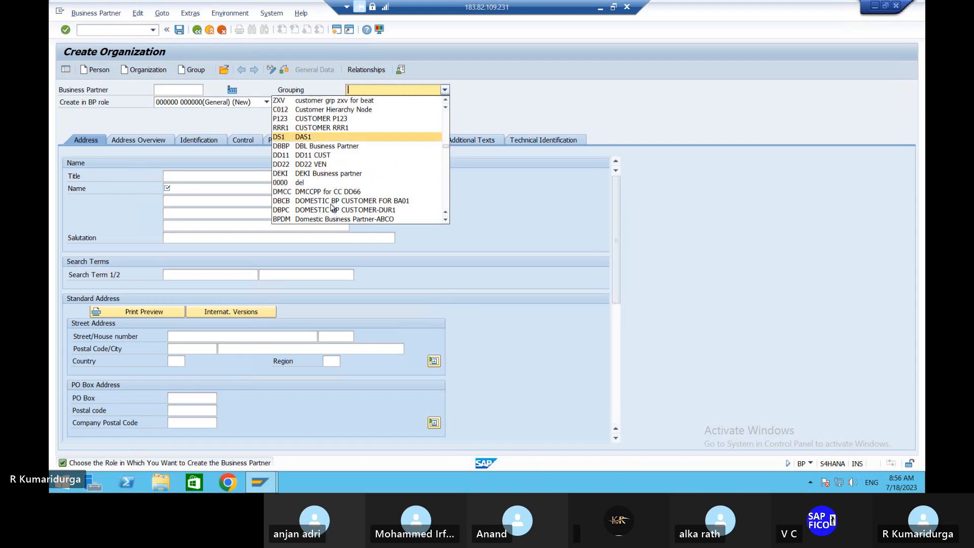
pyautogui.scroll(2, 386, 150)
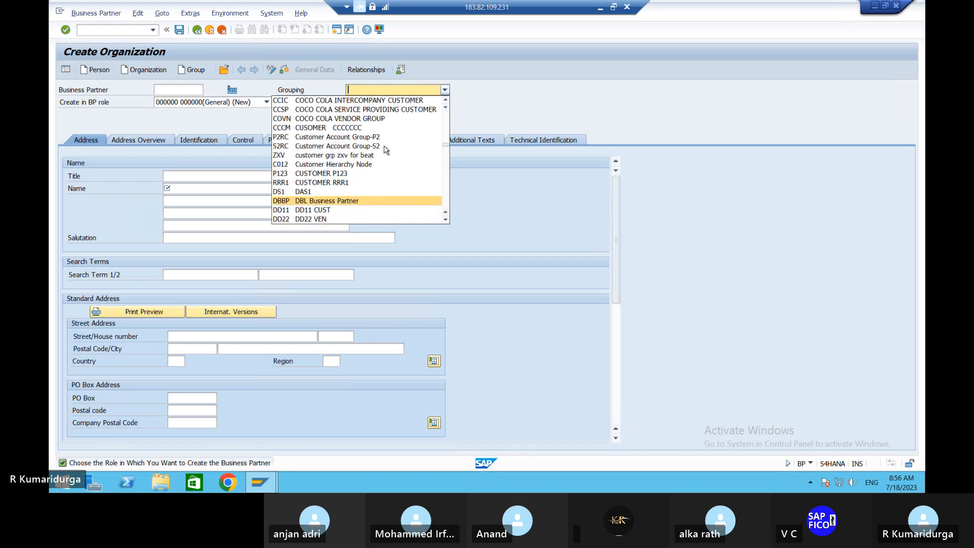
pyautogui.scroll(3, 386, 150)
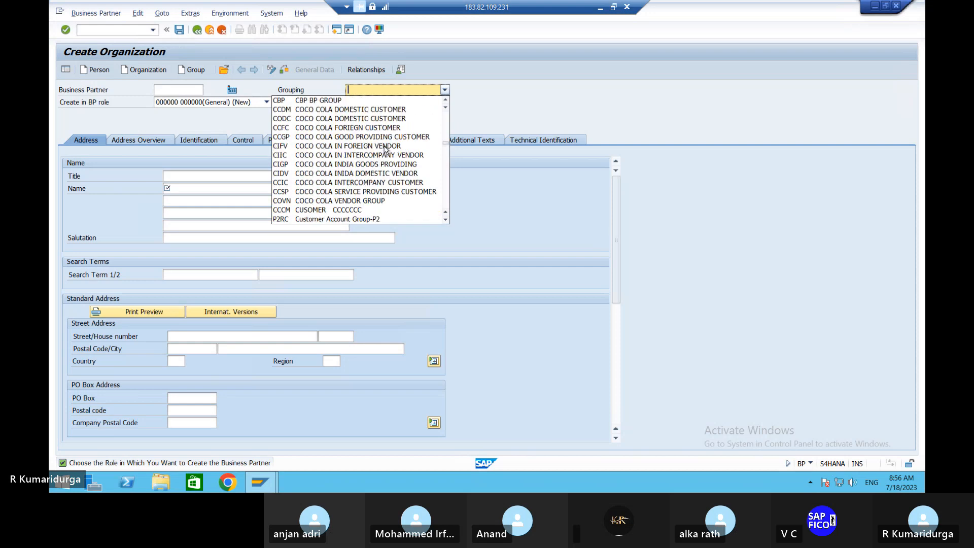
pyautogui.scroll(2, 386, 150)
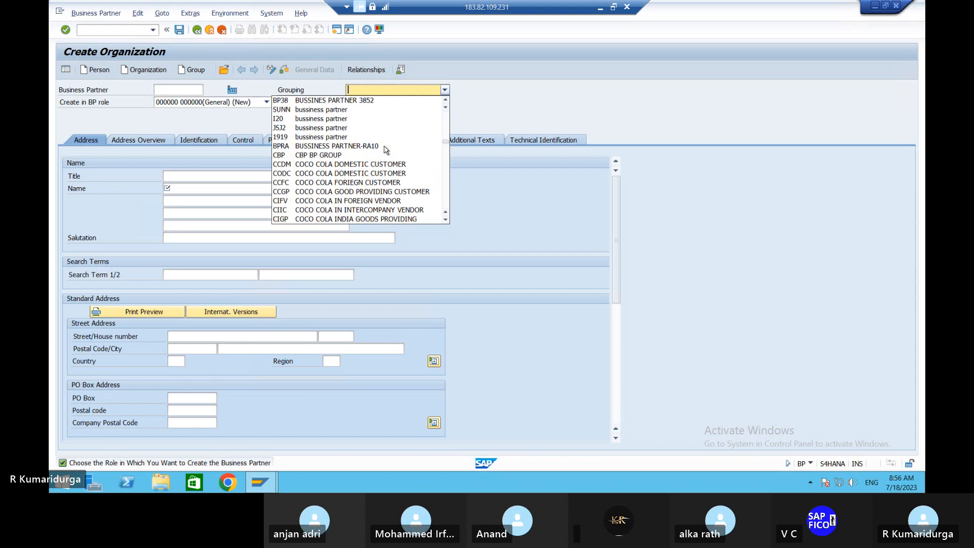
pyautogui.scroll(-3, 386, 150)
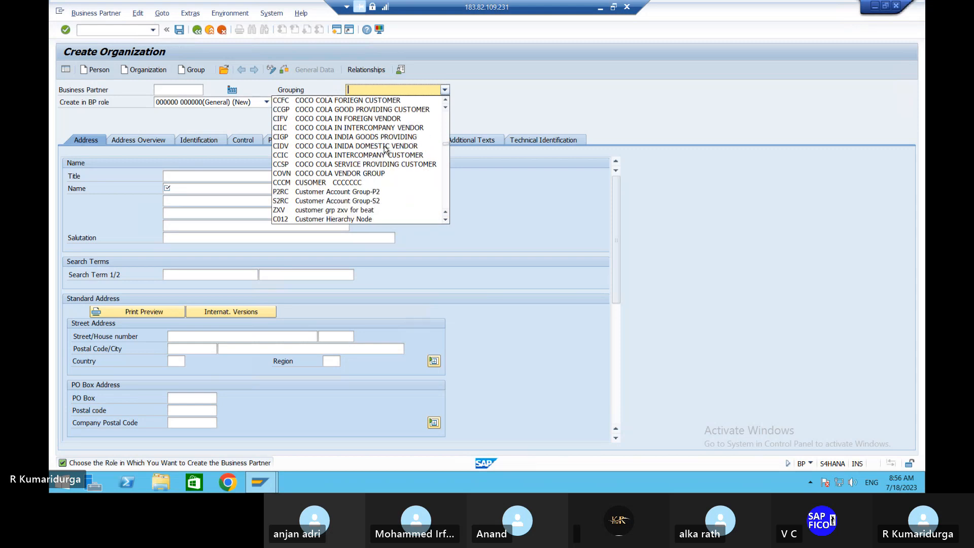
pyautogui.scroll(-1, 386, 149)
pyautogui.scroll(-1, 386, 149)
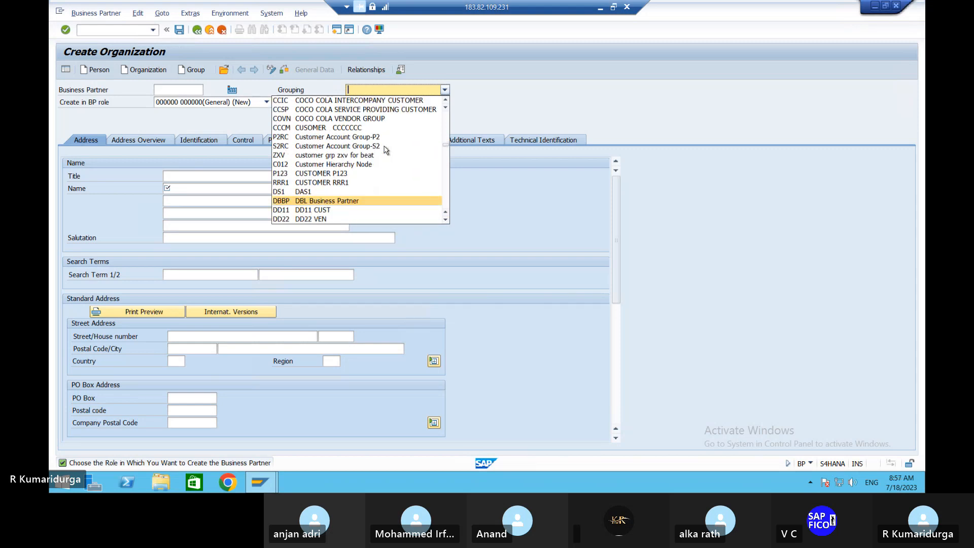
pyautogui.scroll(-2, 386, 149)
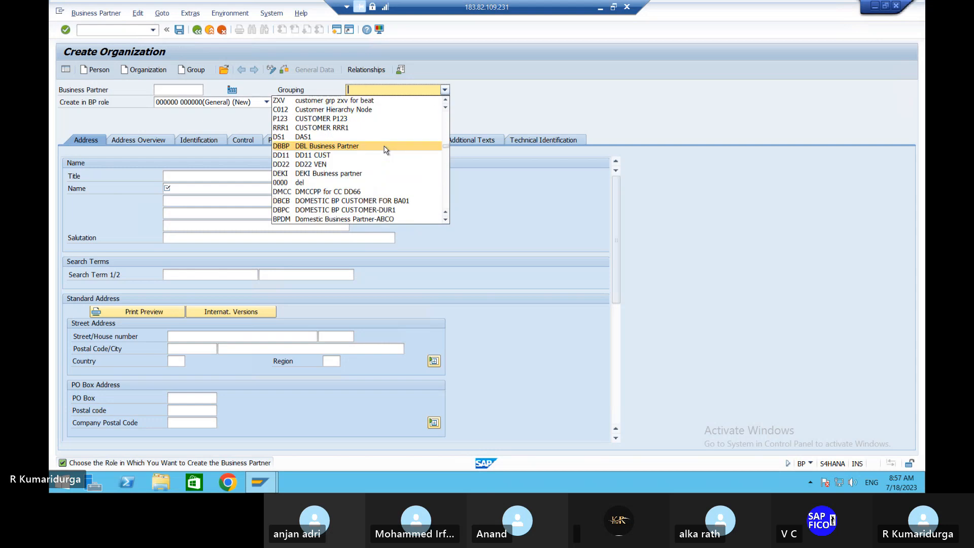
pyautogui.scroll(-2, 386, 150)
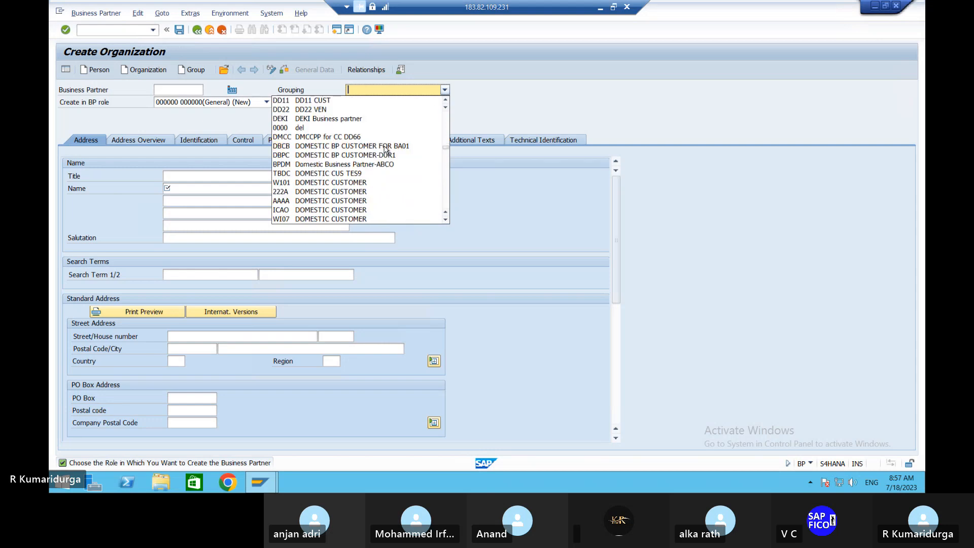
pyautogui.scroll(-2, 385, 150)
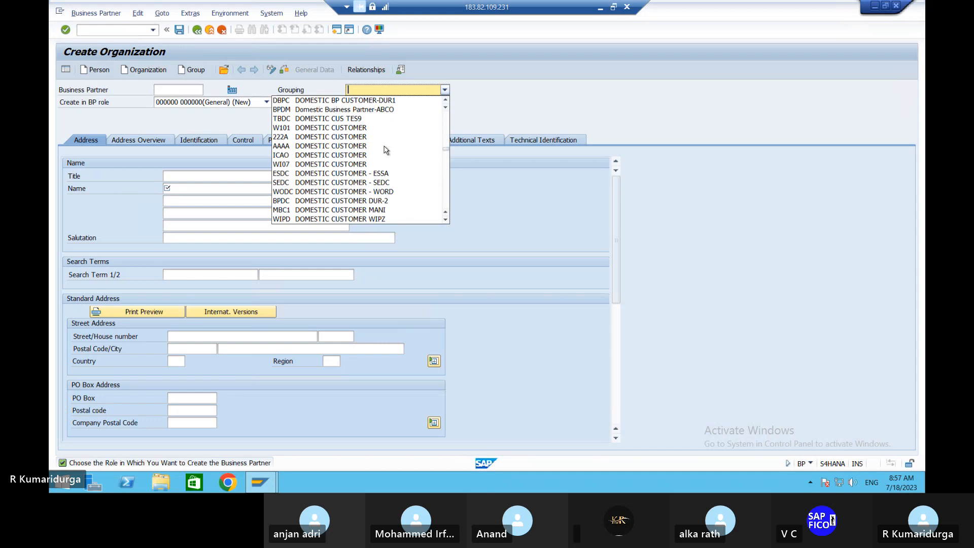
pyautogui.scroll(-2, 386, 150)
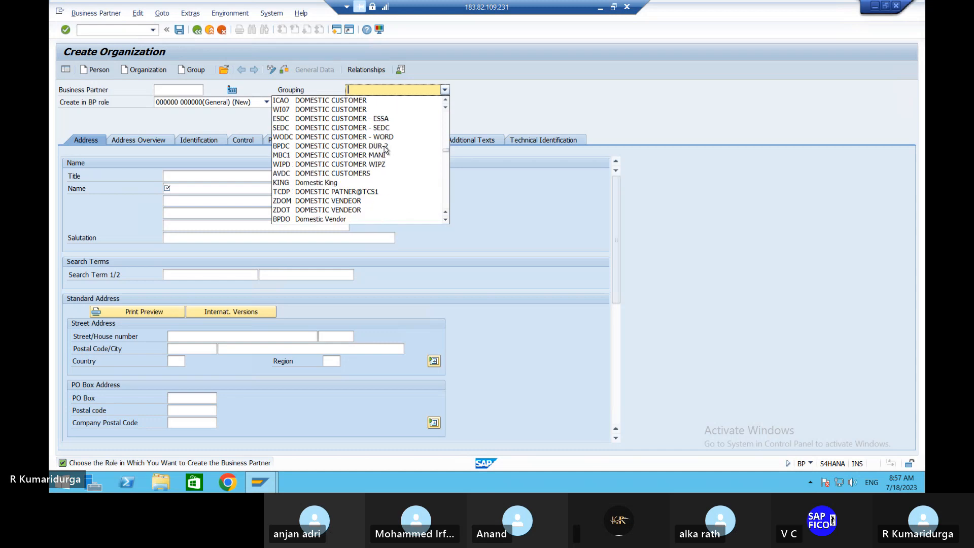
pyautogui.scroll(-2, 386, 150)
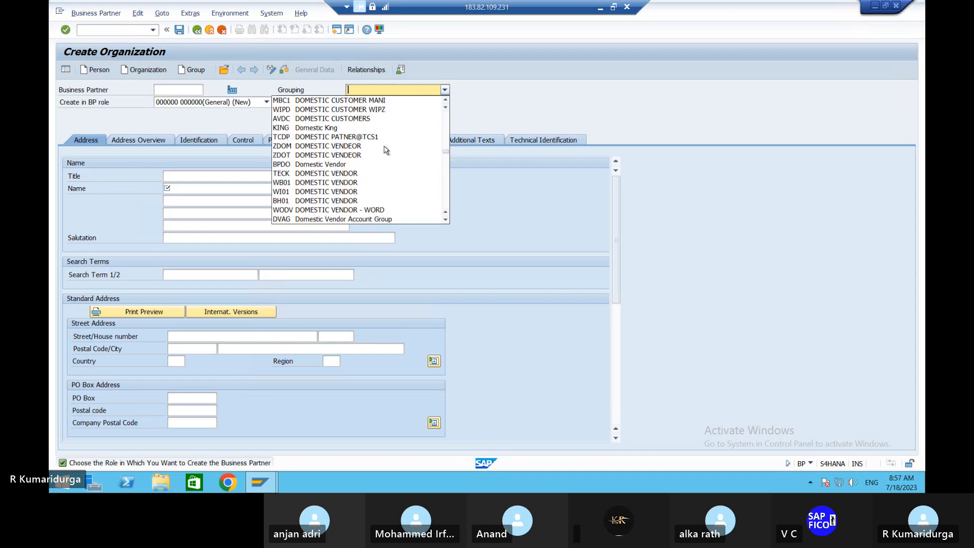
pyautogui.scroll(-4, 386, 149)
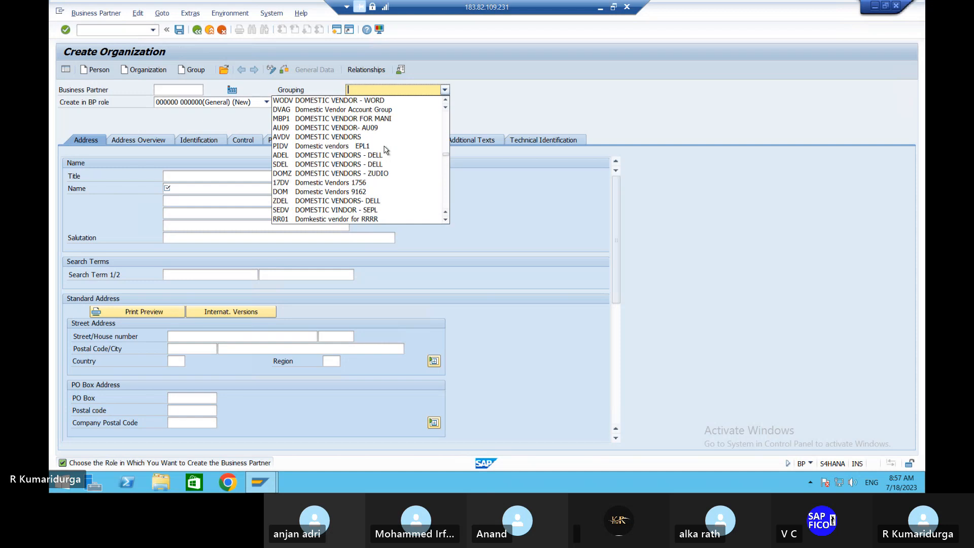
pyautogui.scroll(-5, 385, 148)
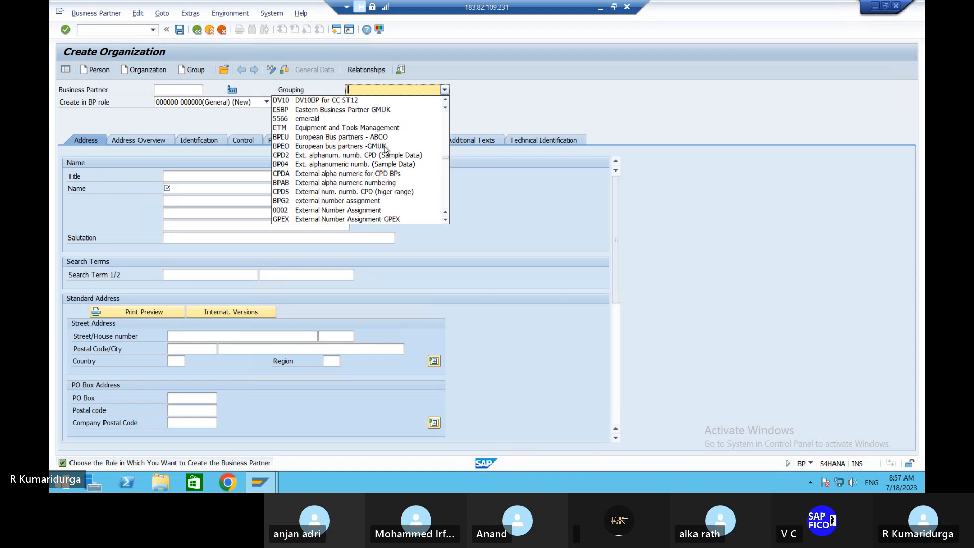
pyautogui.scroll(15, 386, 149)
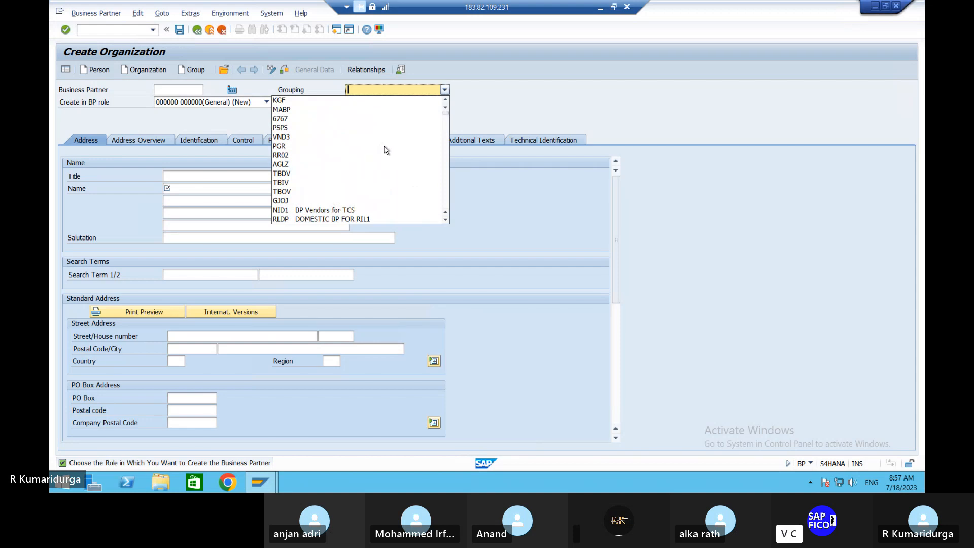
pyautogui.scroll(-1, 385, 150)
pyautogui.scroll(-2, 385, 150)
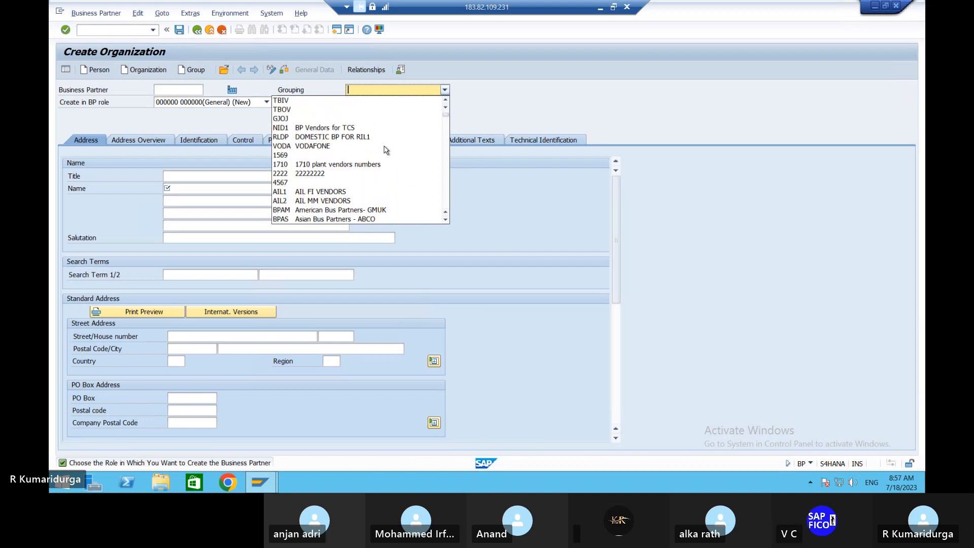
pyautogui.scroll(-3, 386, 149)
pyautogui.scroll(-6, 400, 131)
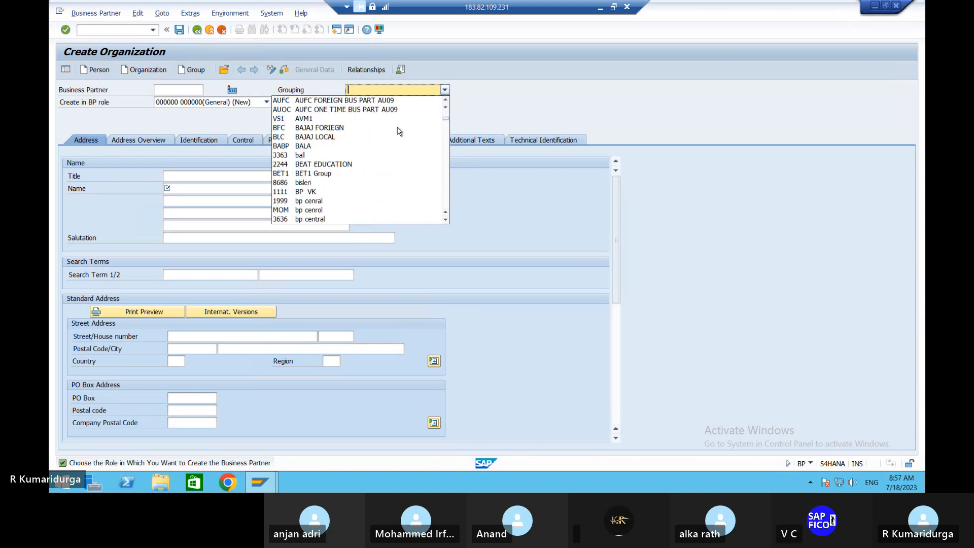
pyautogui.scroll(-2, 399, 132)
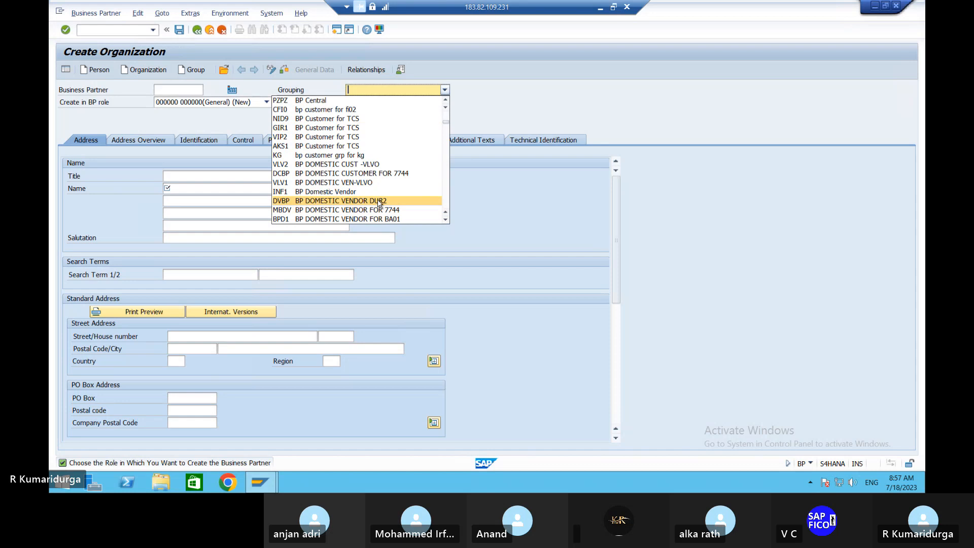
pyautogui.scroll(-2, 378, 203)
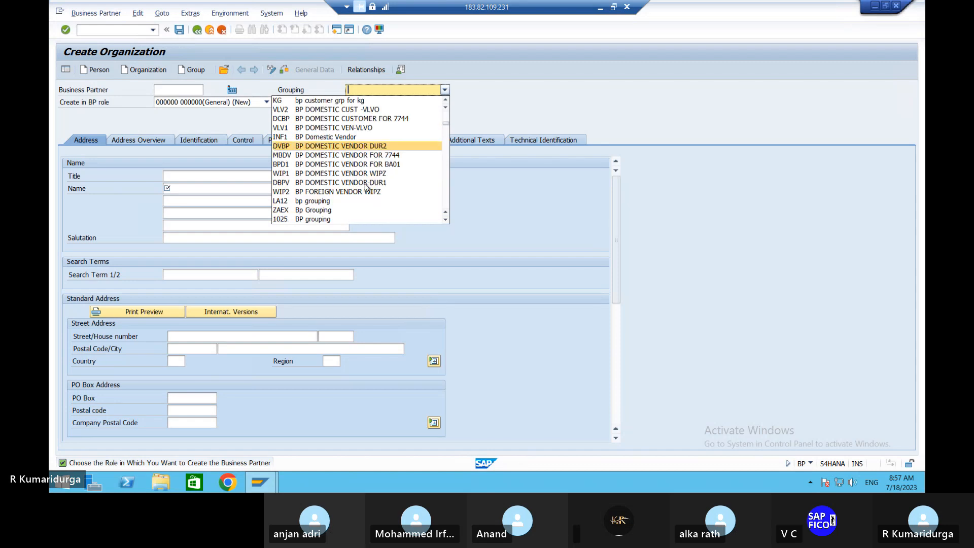
# Step: Pick grouping DBPV BP Domestic Vendor-DUR1 and create the partner in role FLVN00 Captain fresh
pyautogui.click(359, 183)
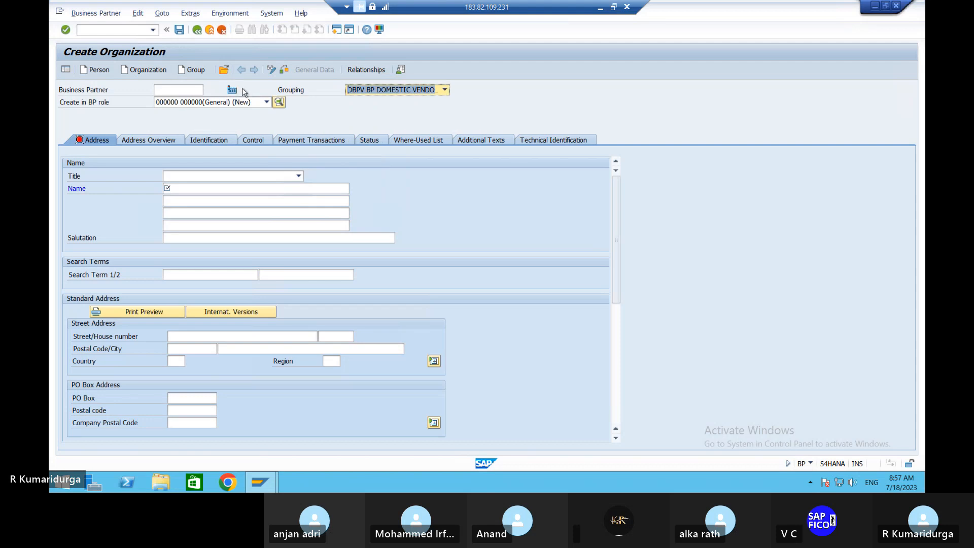
pyautogui.click(266, 103)
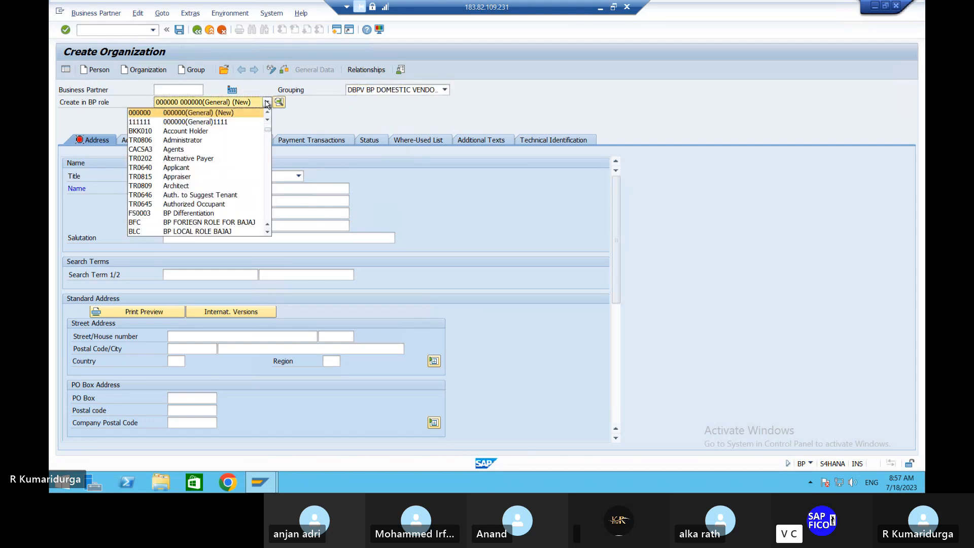
pyautogui.press('b')
pyautogui.press('o')
pyautogui.press('Down')
pyautogui.press('Down')
pyautogui.press('Down')
pyautogui.press('Down')
pyautogui.press('Down')
pyautogui.press('Down')
pyautogui.press('Down')
pyautogui.press('Down')
pyautogui.press('Down')
pyautogui.press('Down')
pyautogui.press('Down')
pyautogui.press('Down')
pyautogui.press('Down')
pyautogui.press('Down')
pyautogui.press('Down')
pyautogui.press('Down')
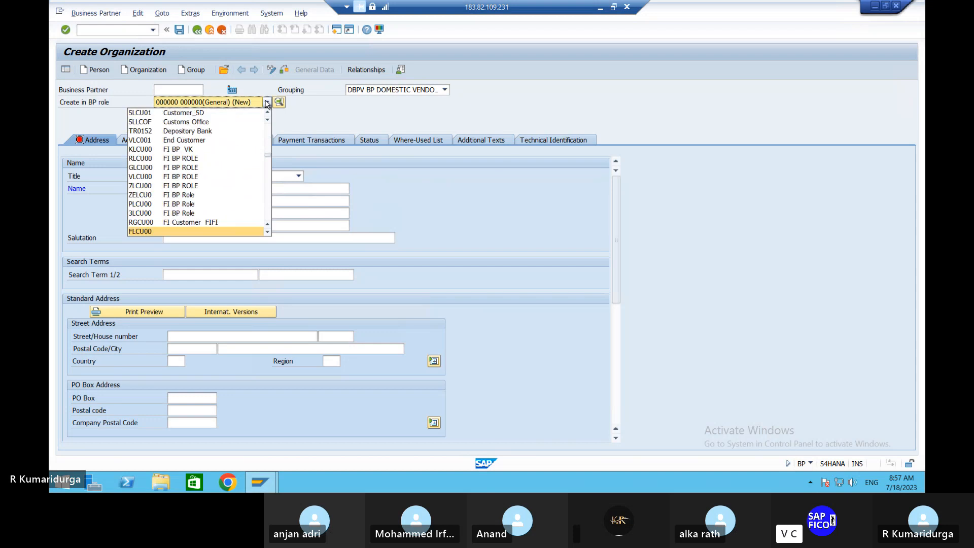
pyautogui.press('Up')
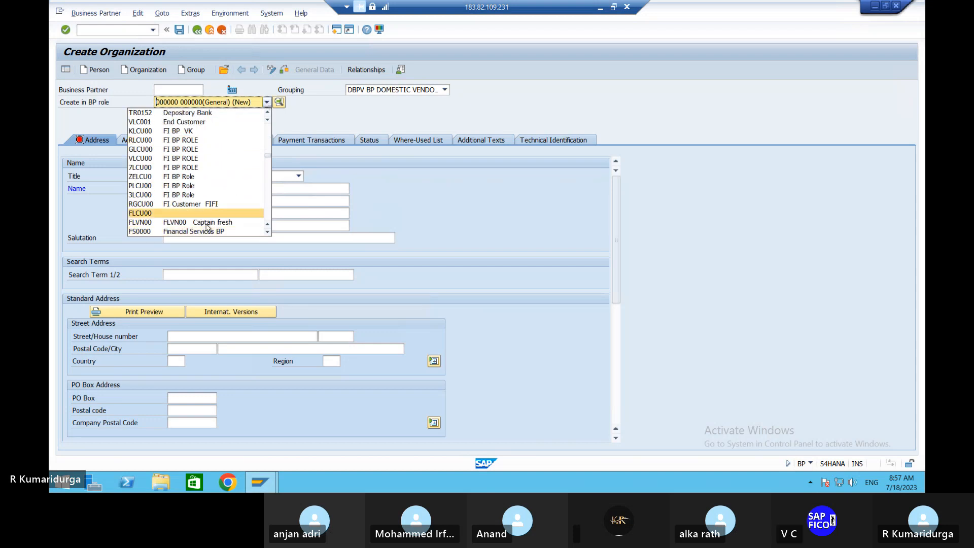
pyautogui.click(204, 224)
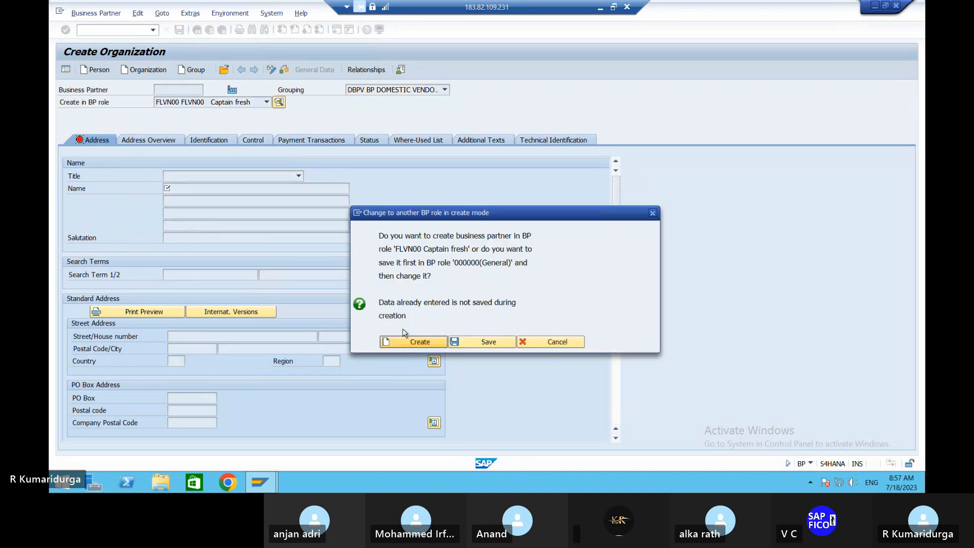
pyautogui.click(405, 345)
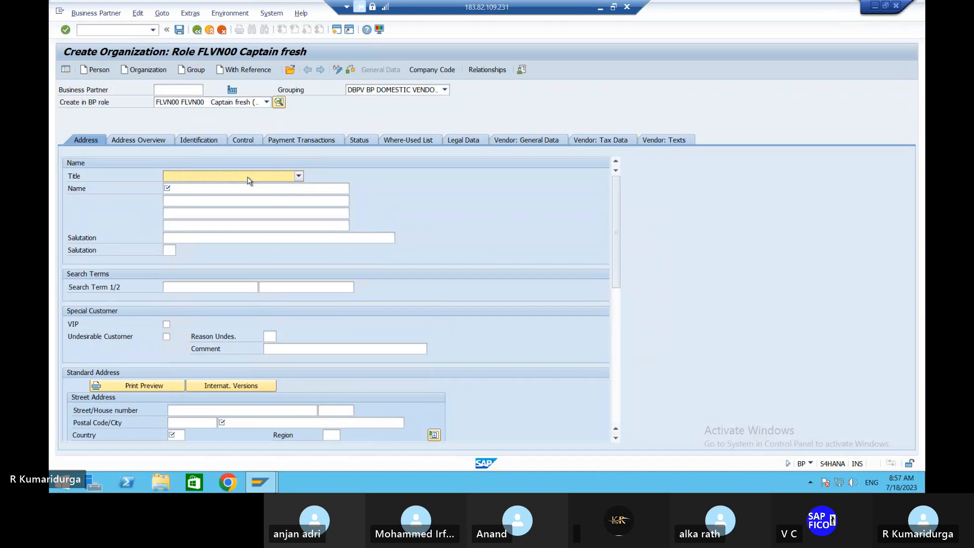
pyautogui.click(248, 177)
# Step: Choose title 0003 Company and enter the name BAJAJ ELEC PVT LTD, trimmed from the BAJAJ ELECTRONICS suggestion
pyautogui.click(239, 187)
pyautogui.click(226, 189)
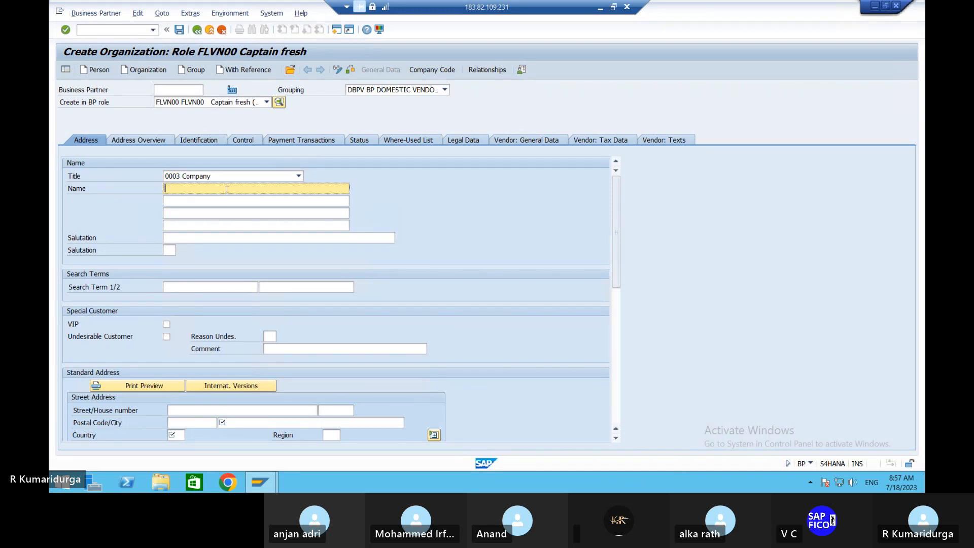
pyautogui.write('BA')
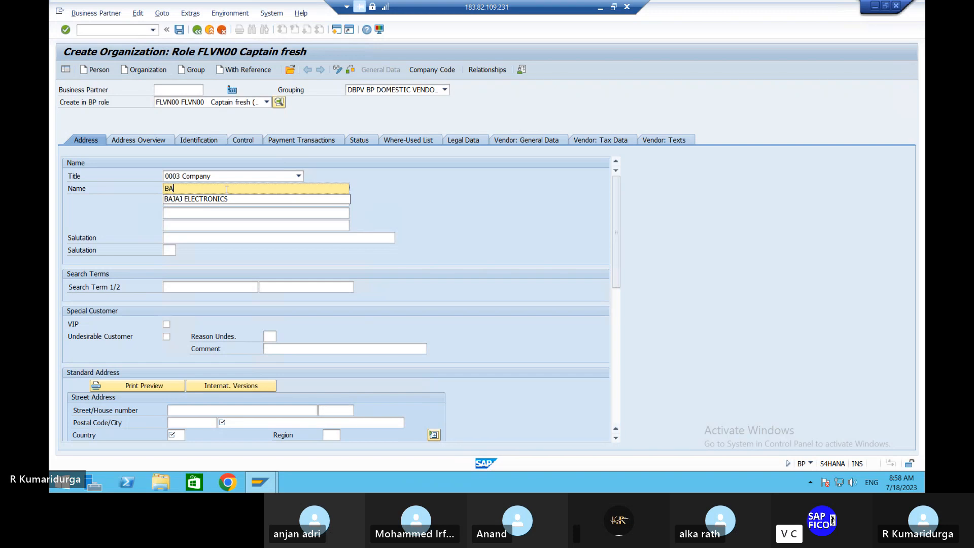
pyautogui.press('Down')
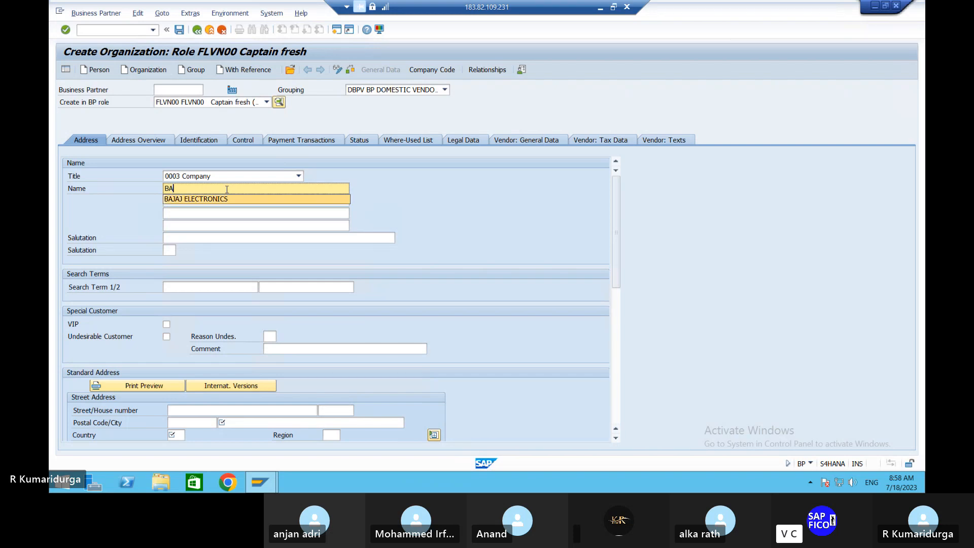
pyautogui.press('Return')
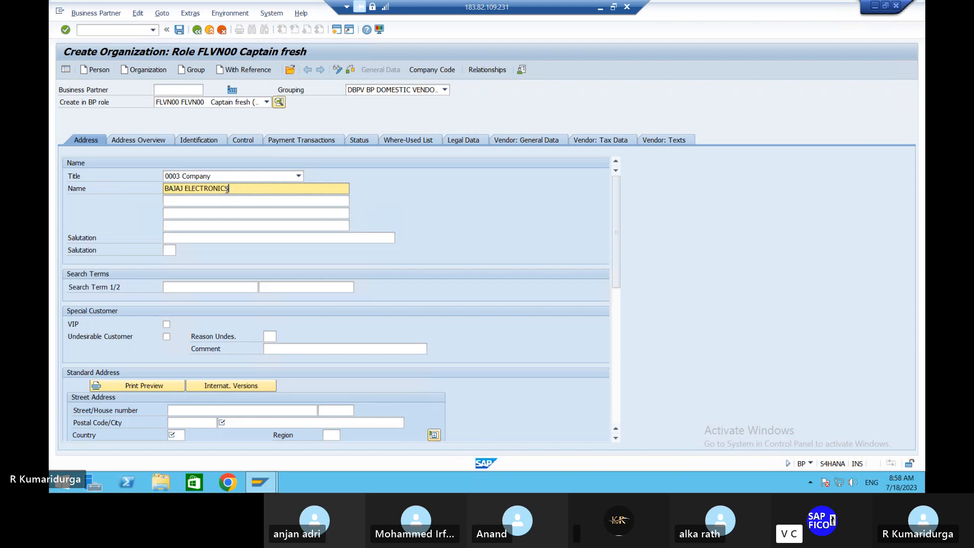
pyautogui.write('P')
pyautogui.press('BackSpace')
pyautogui.press('BackSpace')
pyautogui.press('BackSpace')
pyautogui.press('BackSpace')
pyautogui.press('BackSpace')
pyautogui.press('BackSpace')
pyautogui.press('BackSpace')
pyautogui.press('BackSpace')
pyautogui.press('BackSpace')
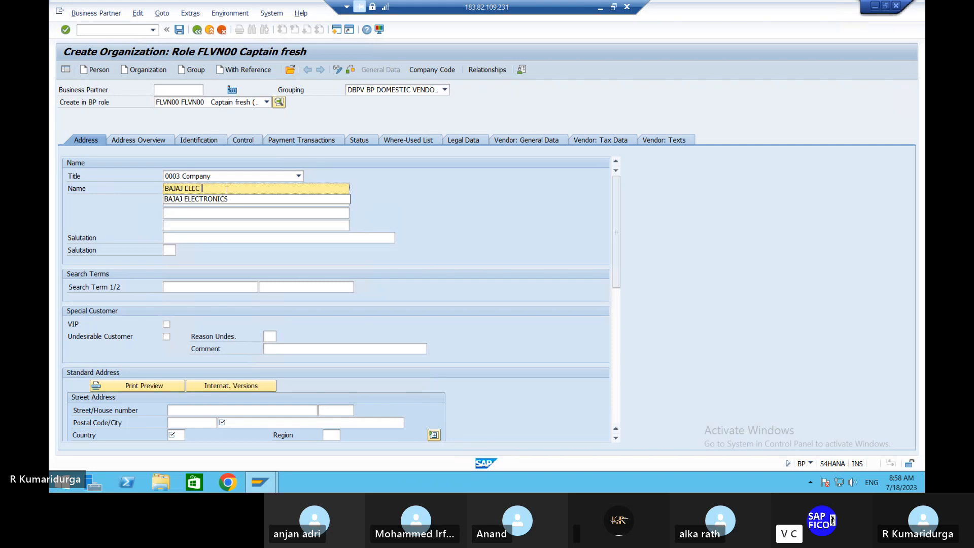
pyautogui.write('PVT')
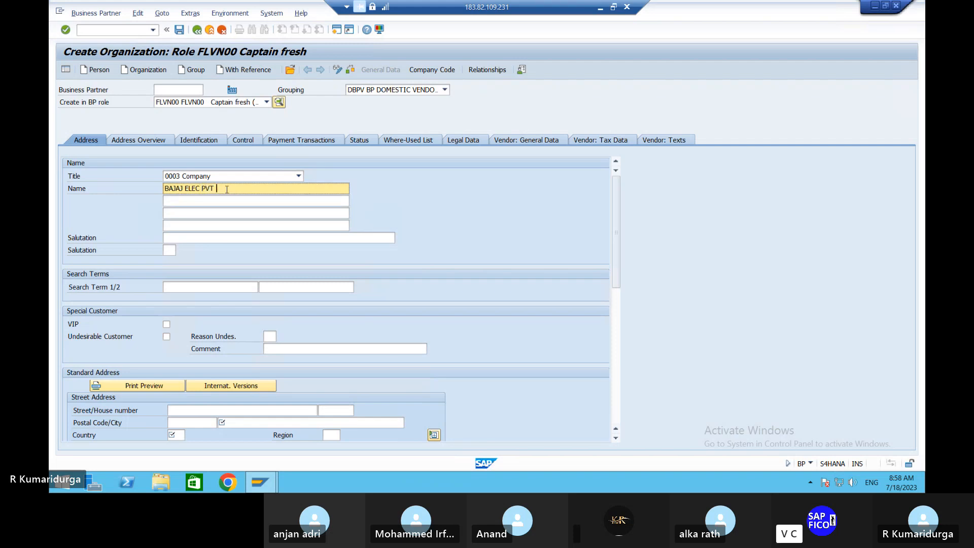
pyautogui.write(' LTD')
pyautogui.click(204, 287)
pyautogui.write('BAJAJ')
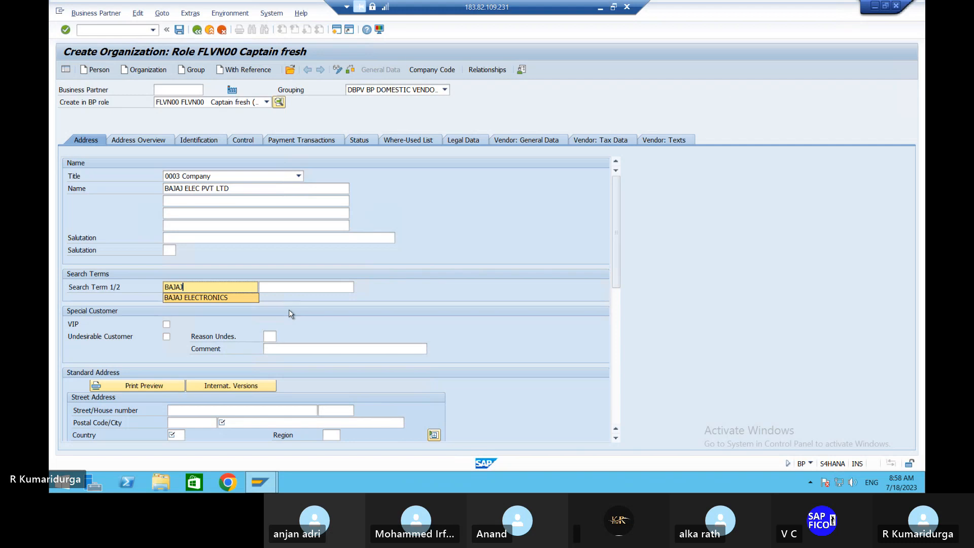
pyautogui.click(202, 408)
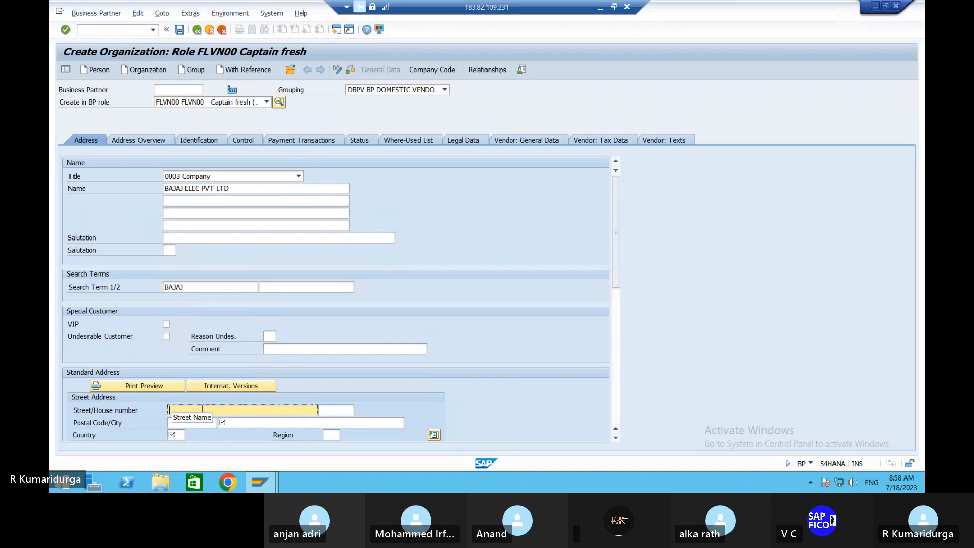
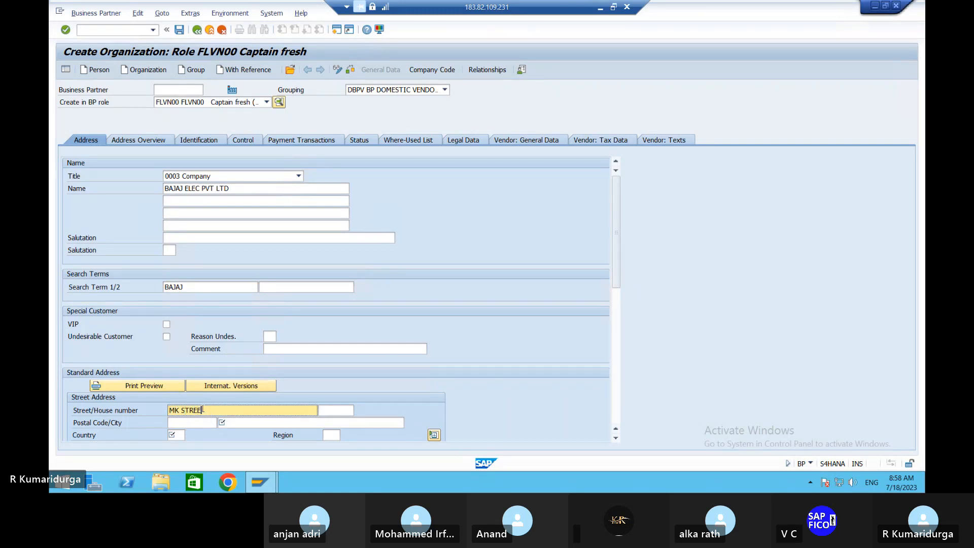
pyautogui.press('Tab')
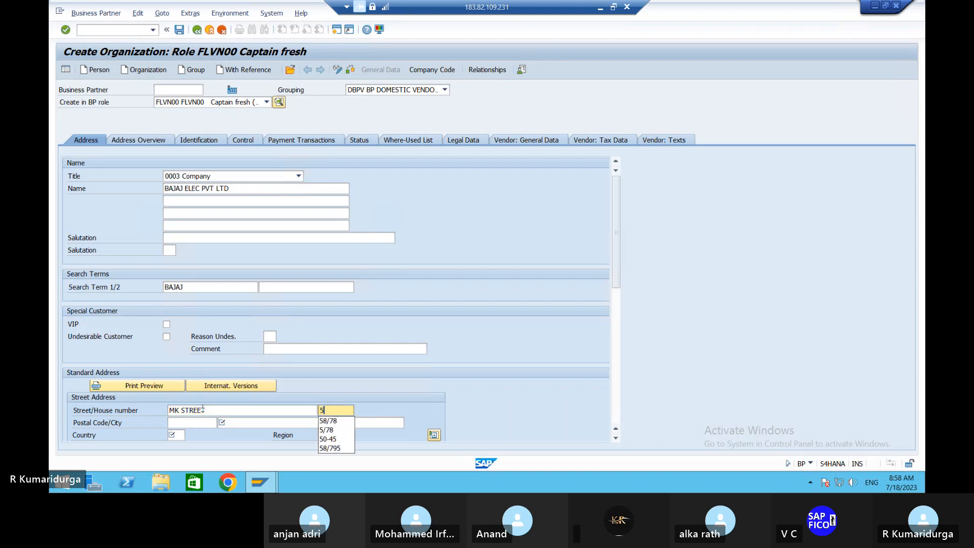
# Step: Set postal code 517501, city TIRUPATI, country IN and region 01
pyautogui.press('Tab')
pyautogui.write('5')
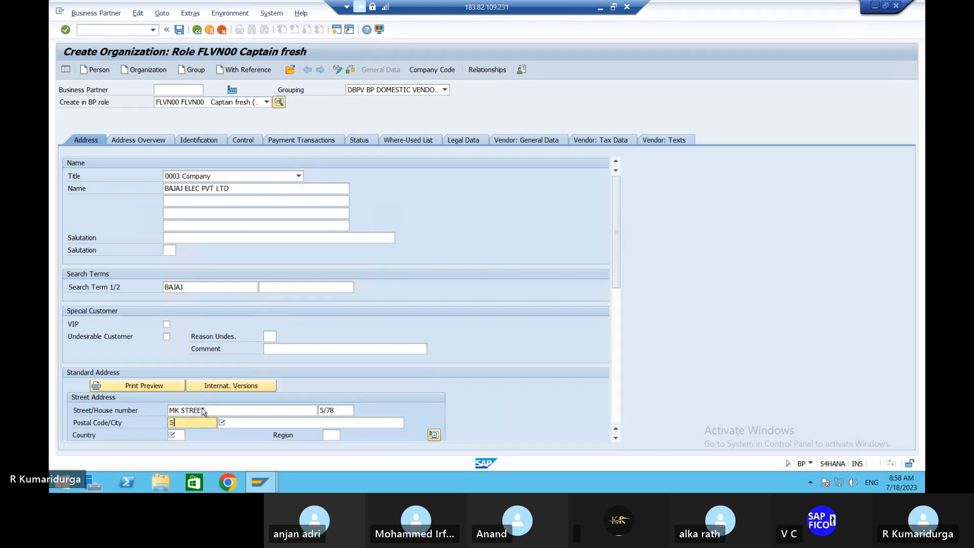
pyautogui.write('17501')
pyautogui.press('Tab')
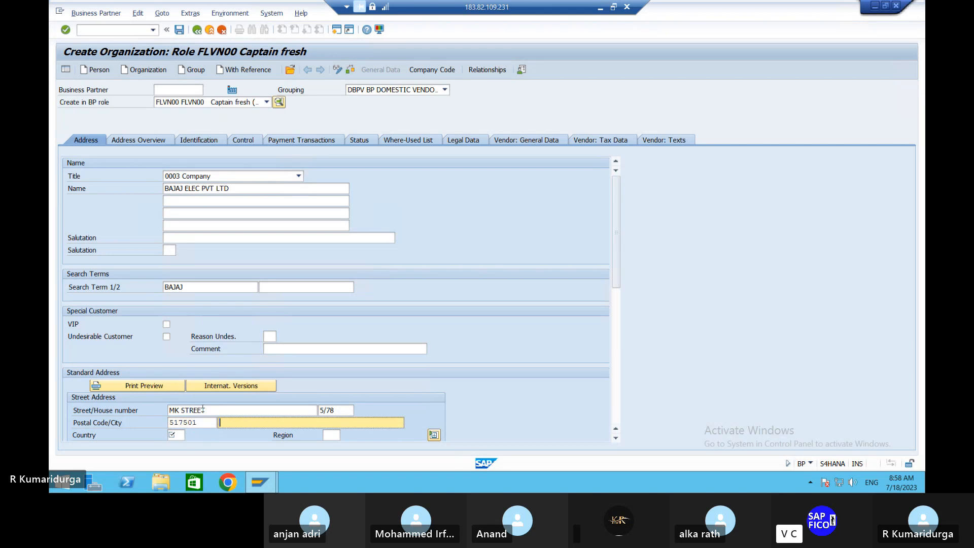
pyautogui.write('TIRUPATI')
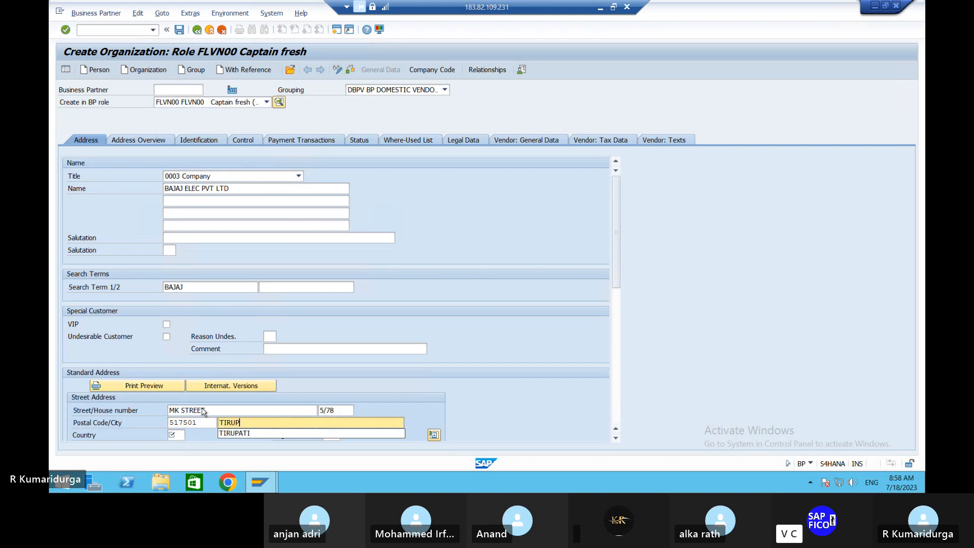
pyautogui.press('Tab')
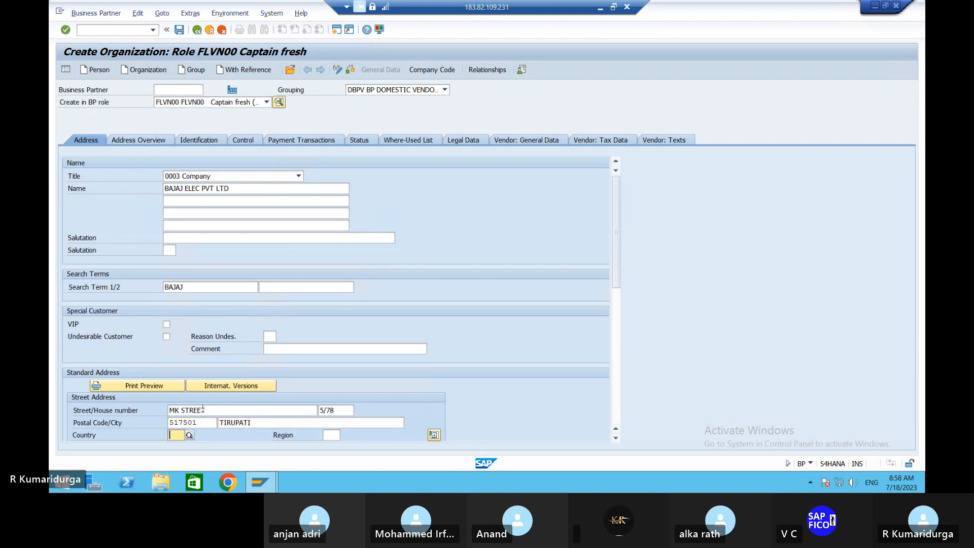
pyautogui.write('IN')
pyautogui.press('Tab')
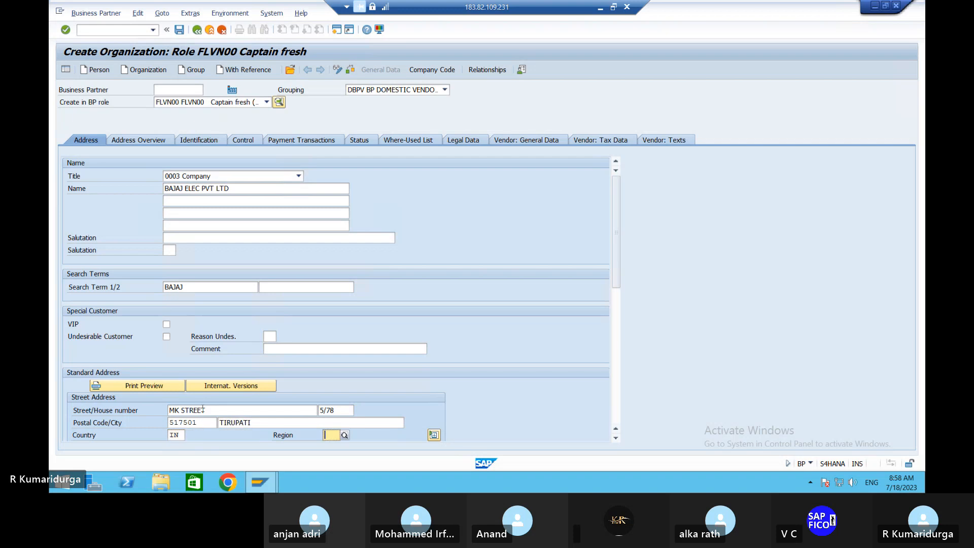
pyautogui.write('01')
pyautogui.press('Tab')
pyautogui.press('Tab')
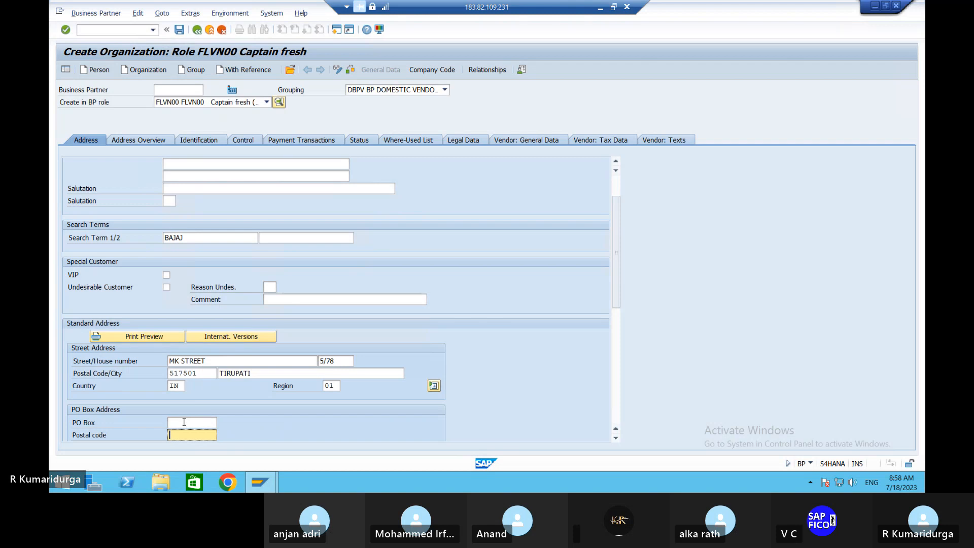
# Step: Enter PO Box TPT with postal code 517501 and language EN, then validate the address
pyautogui.click(185, 422)
pyautogui.write('TPTP')
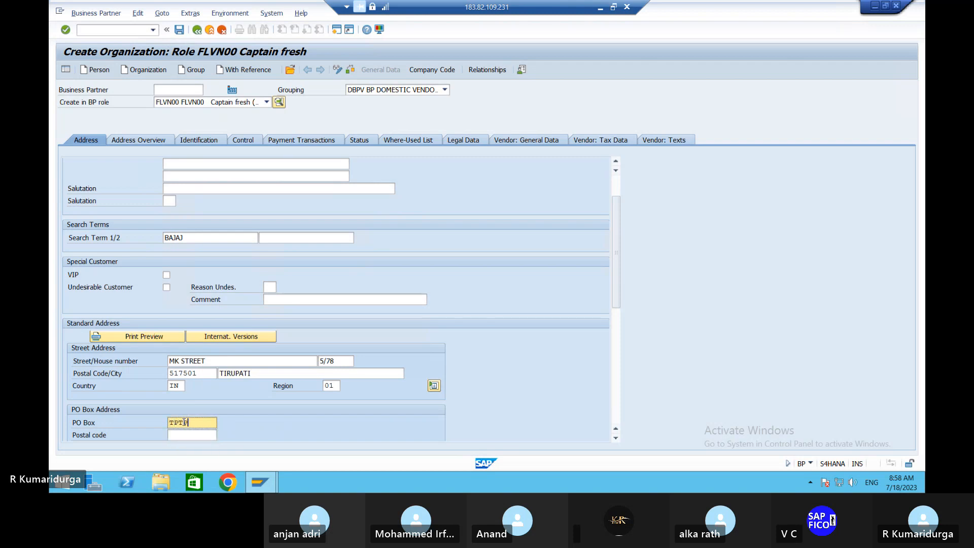
pyautogui.press('BackSpace')
pyautogui.press('Tab')
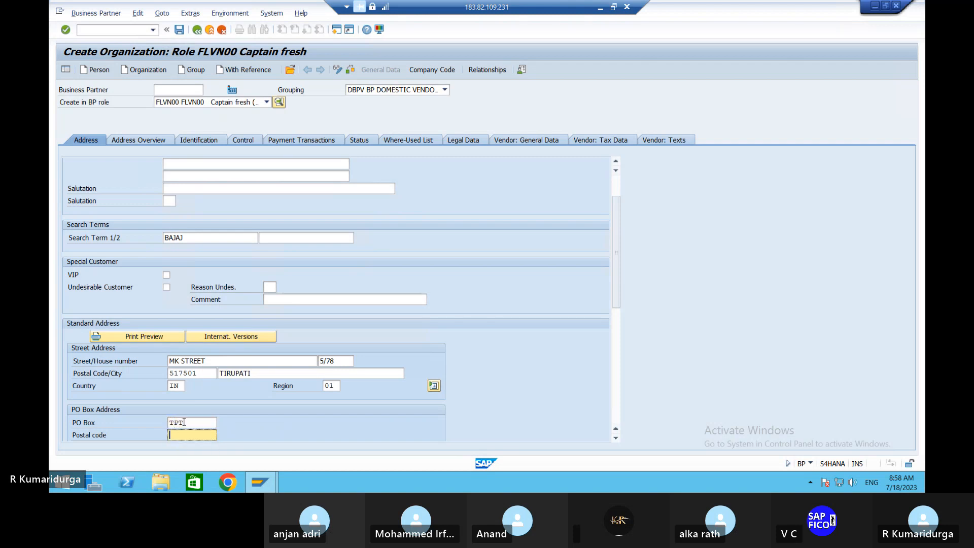
pyautogui.write('517501')
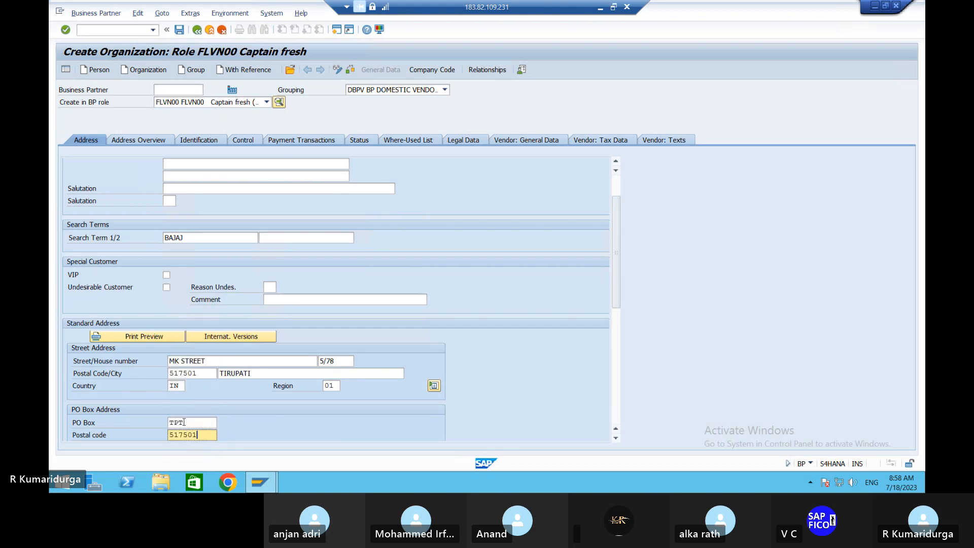
pyautogui.press('Tab')
pyautogui.press('Tab')
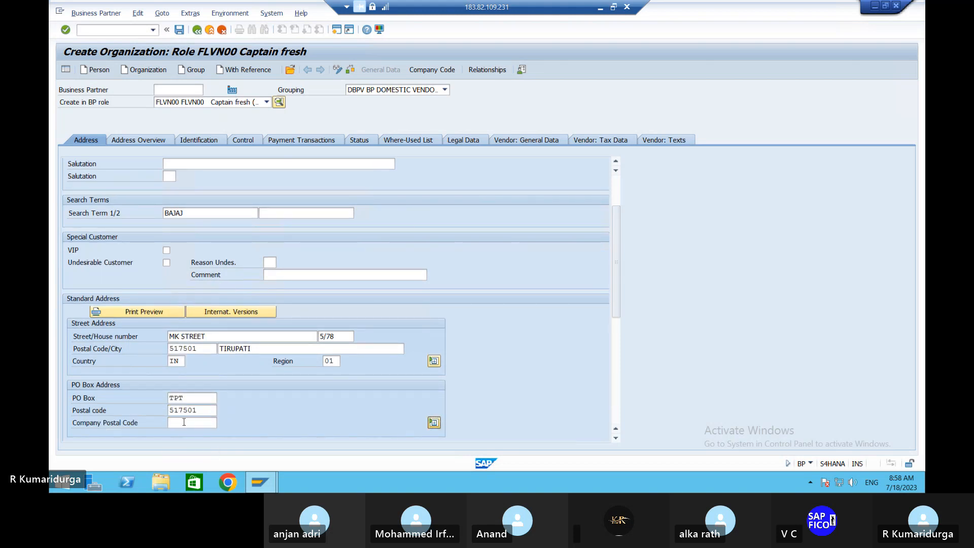
pyautogui.press('Tab')
pyautogui.write('EN')
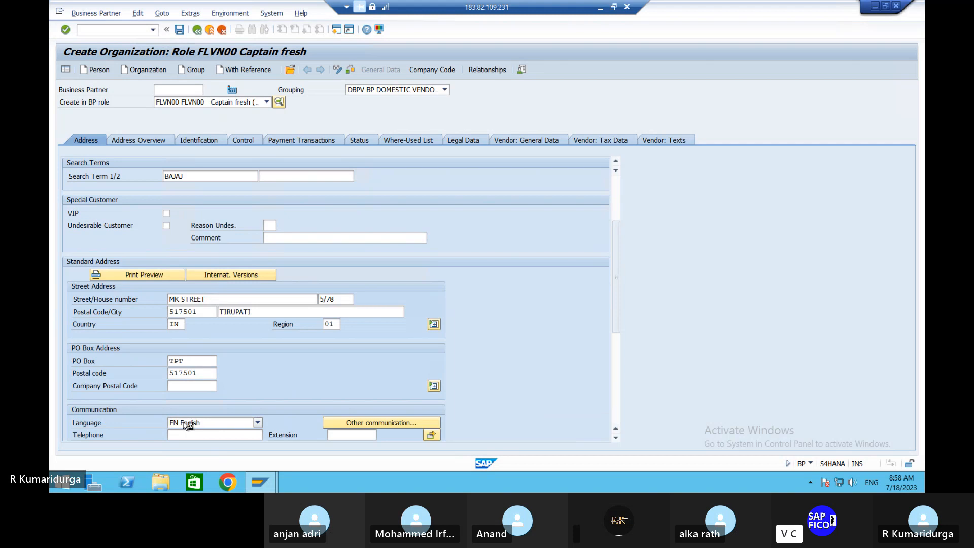
pyautogui.press('Return')
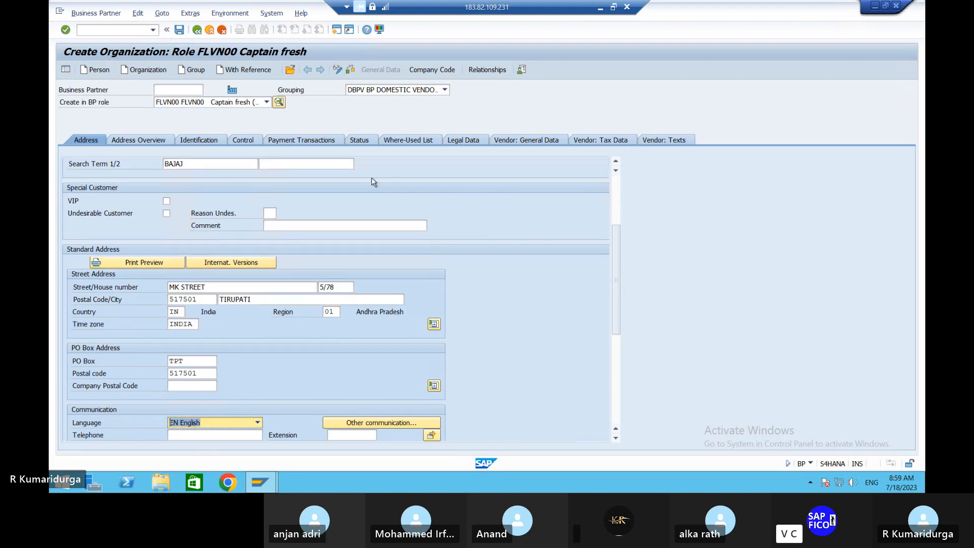
# Step: Assign company code DUR1 (Durga Steel, Cement & Co) to the FLVN00 supplier
pyautogui.click(447, 72)
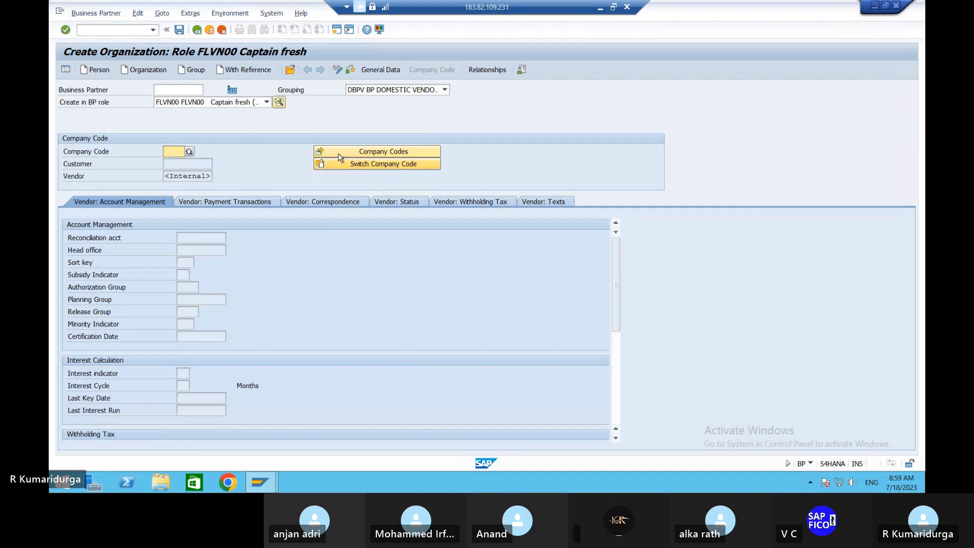
pyautogui.click(348, 153)
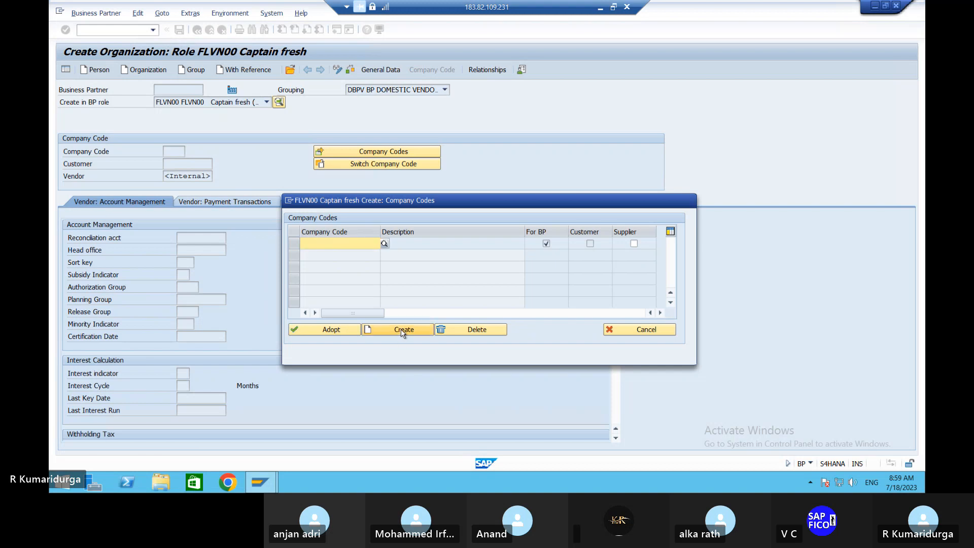
pyautogui.write('DUR1')
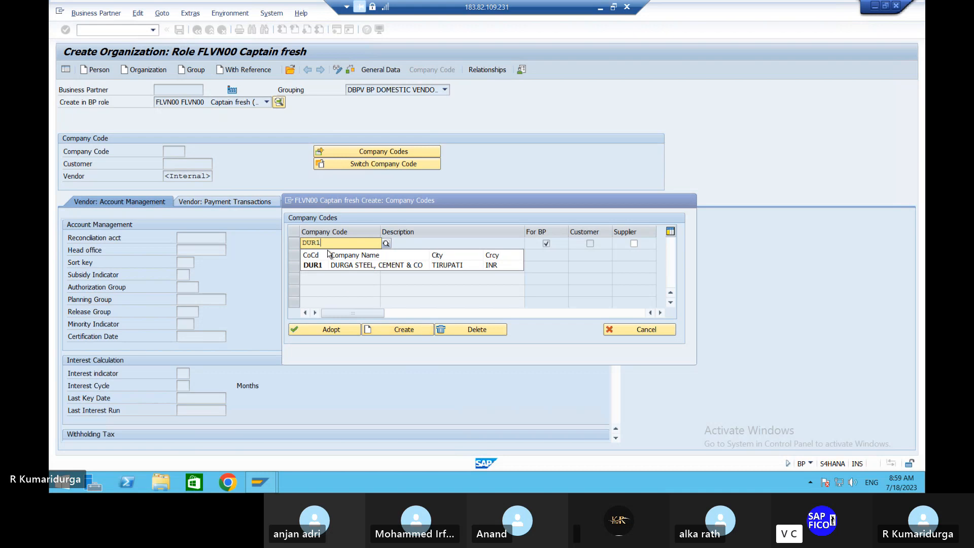
pyautogui.click(293, 244)
pyautogui.click(293, 246)
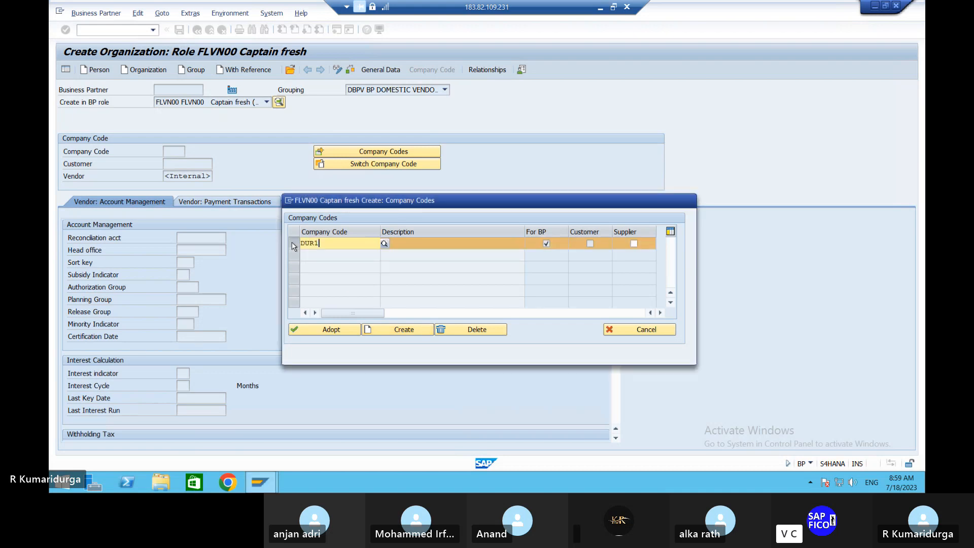
pyautogui.click(328, 330)
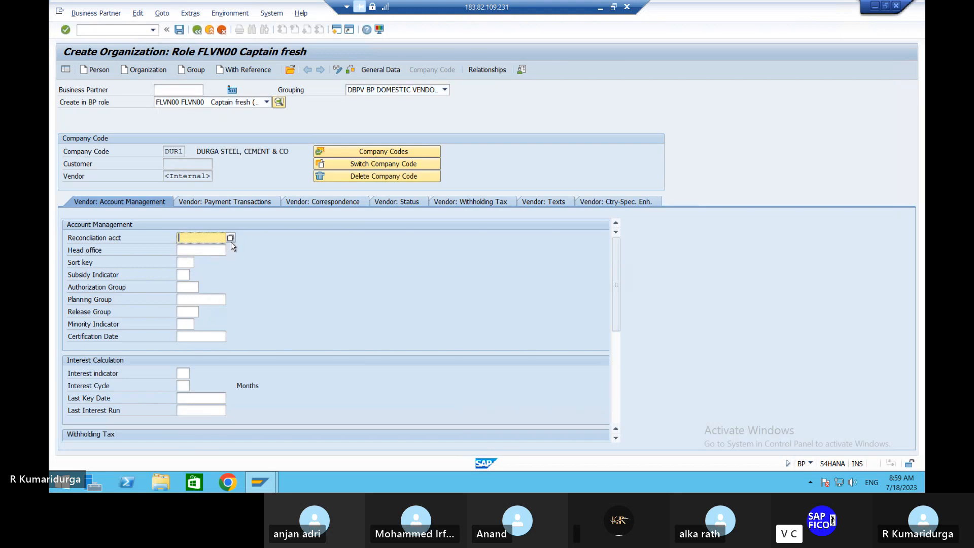
# Step: Set reconciliation account 100500 and sort key 001 for company code DUR1
pyautogui.click(230, 238)
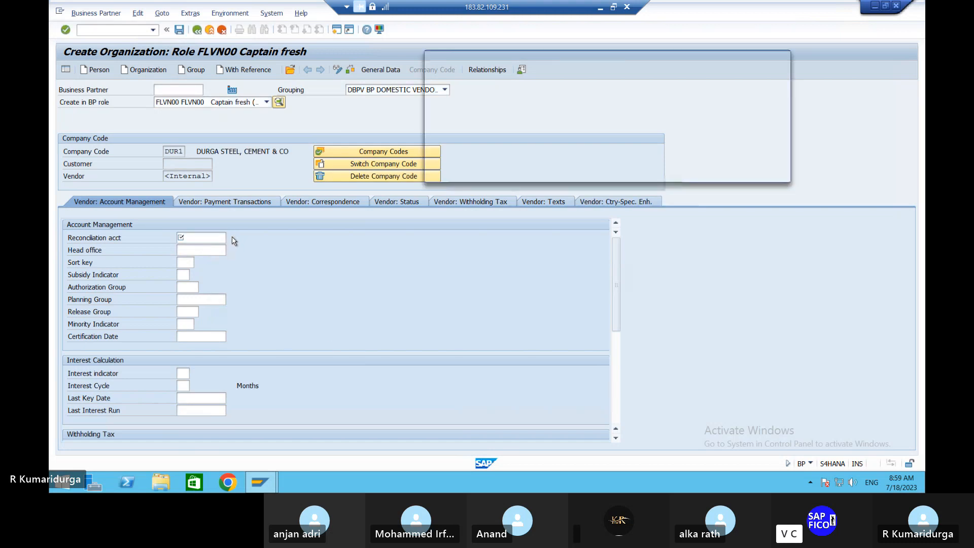
pyautogui.press('Return')
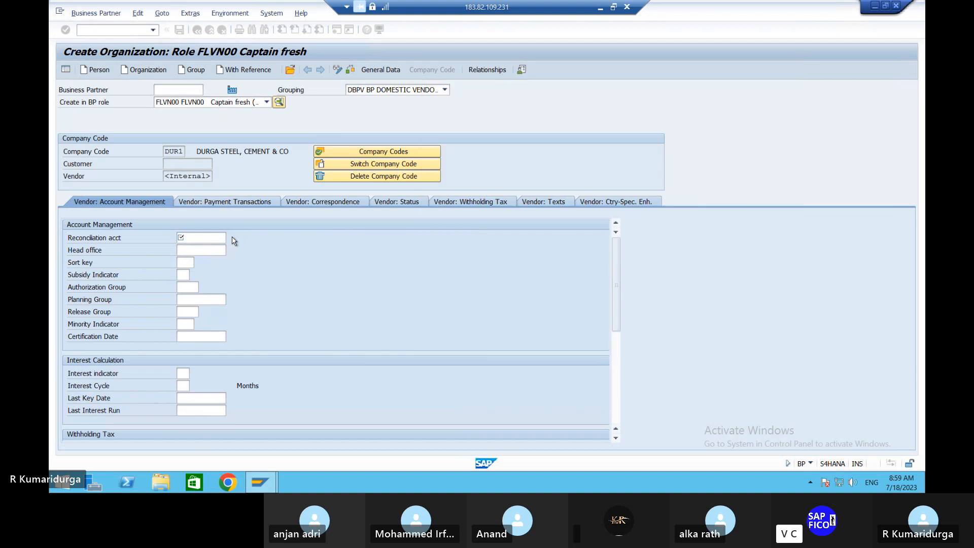
pyautogui.click(189, 262)
pyautogui.write('001')
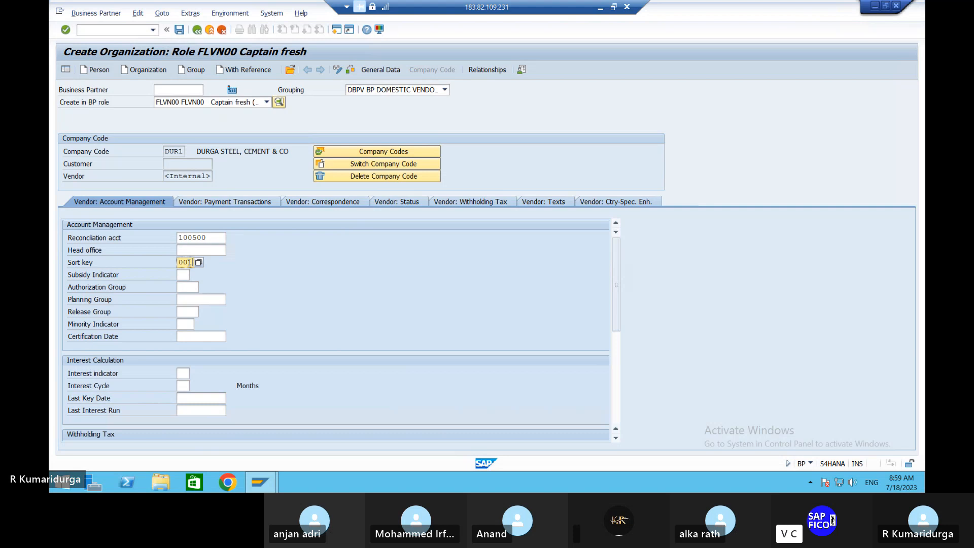
pyautogui.scroll(-1, 208, 330)
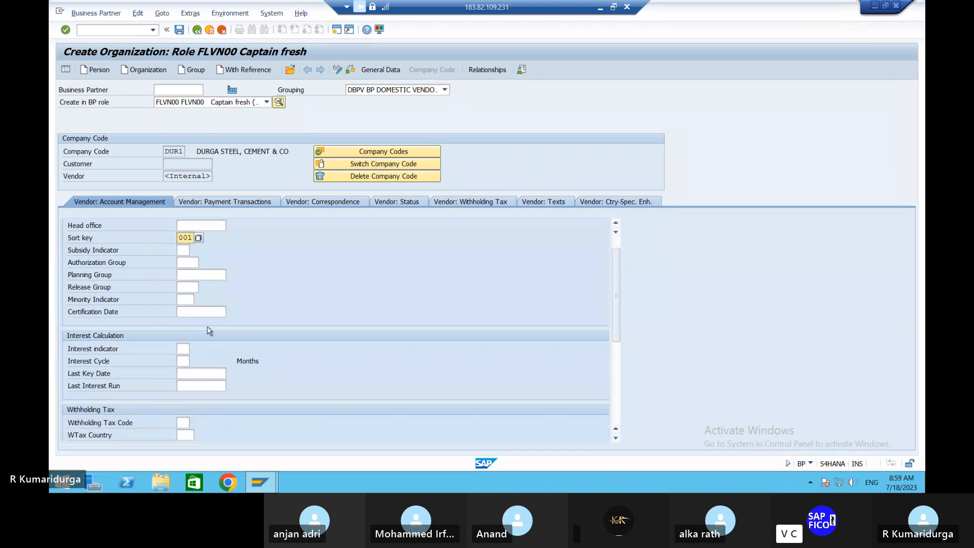
pyautogui.scroll(-5, 208, 331)
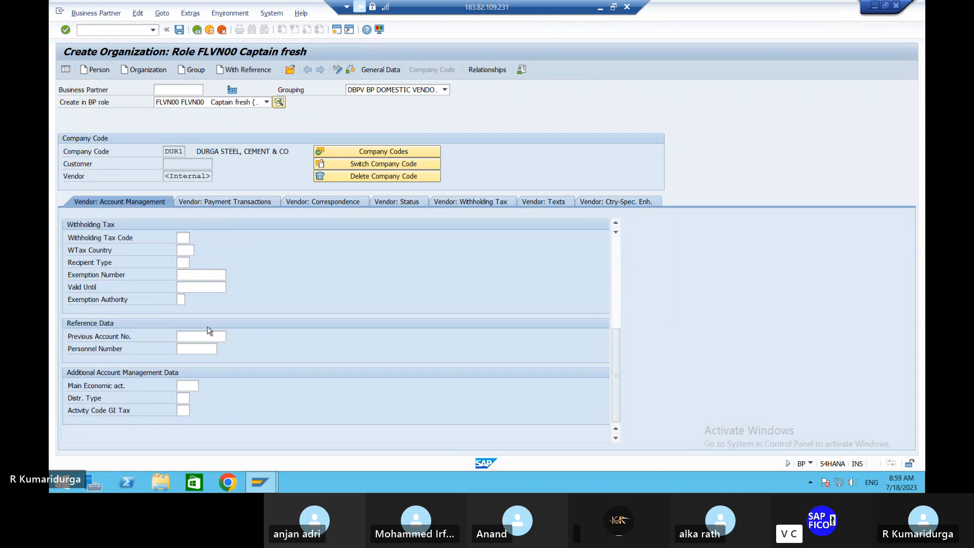
pyautogui.scroll(6, 208, 331)
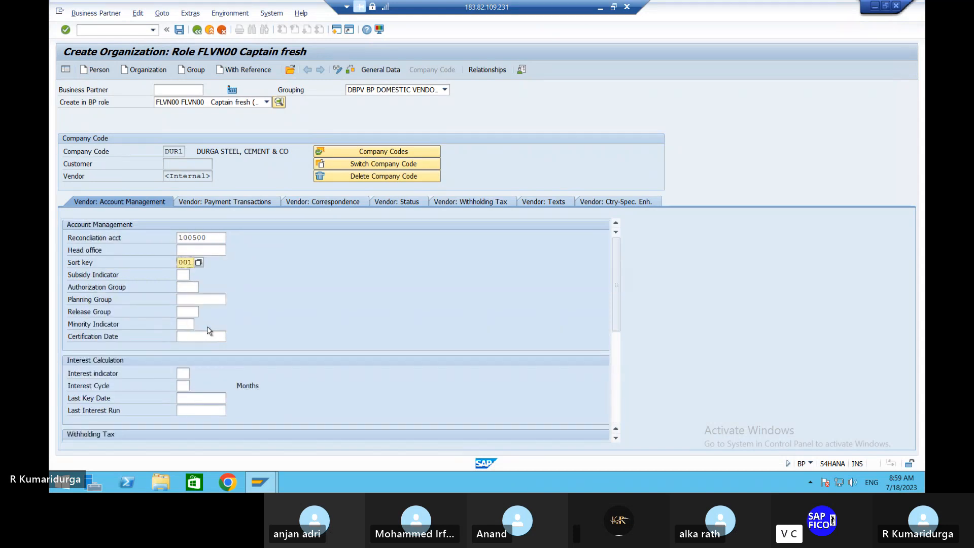
pyautogui.click(270, 202)
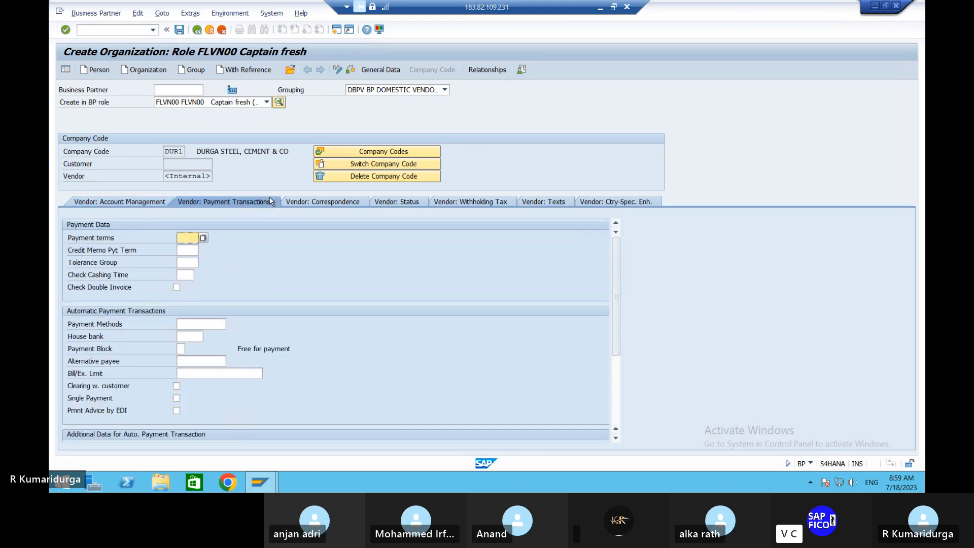
# Step: Enter payment terms 0001 and select vendor tolerance group TGVE from the list
pyautogui.write('0001')
pyautogui.click(196, 261)
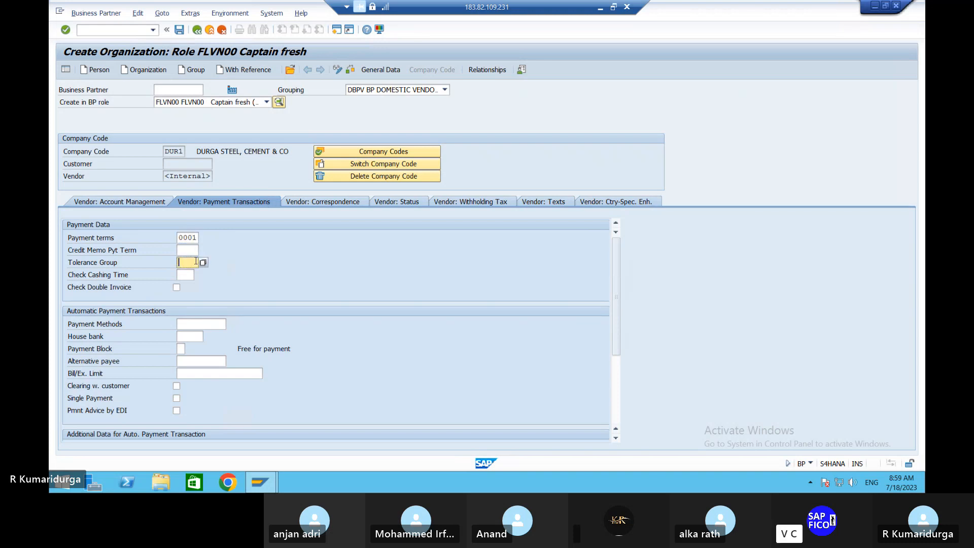
pyautogui.click(207, 265)
pyautogui.click(207, 263)
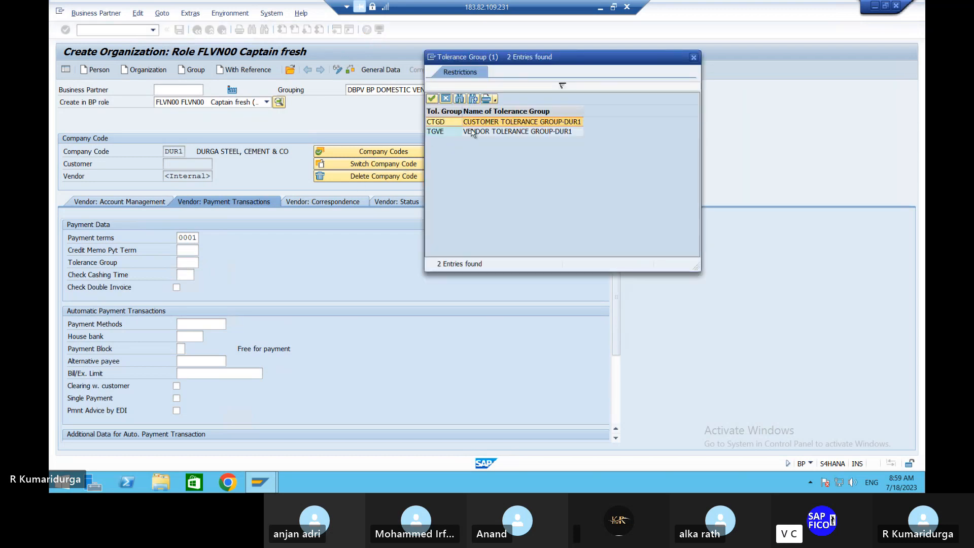
pyautogui.doubleClick(472, 133)
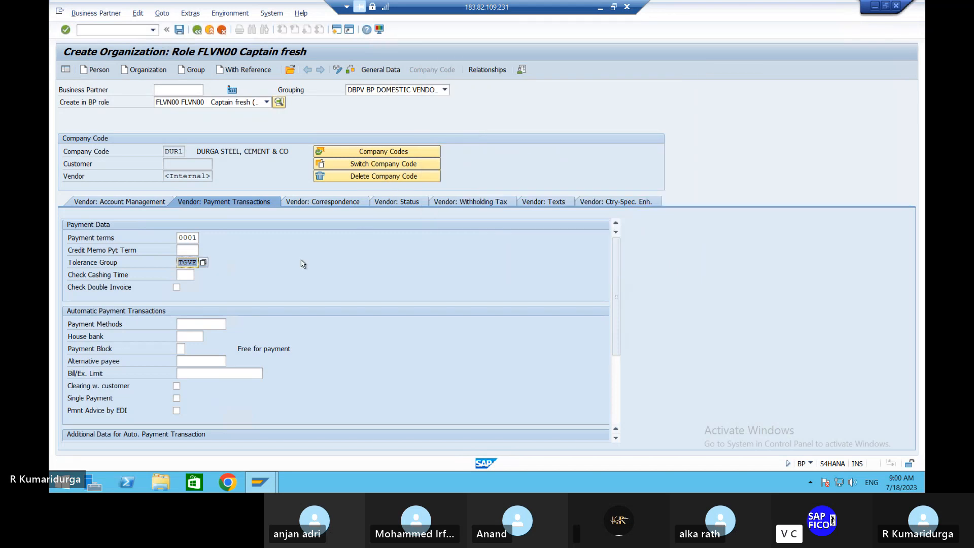
pyautogui.scroll(-3, 303, 264)
pyautogui.scroll(3, 303, 263)
pyautogui.click(353, 70)
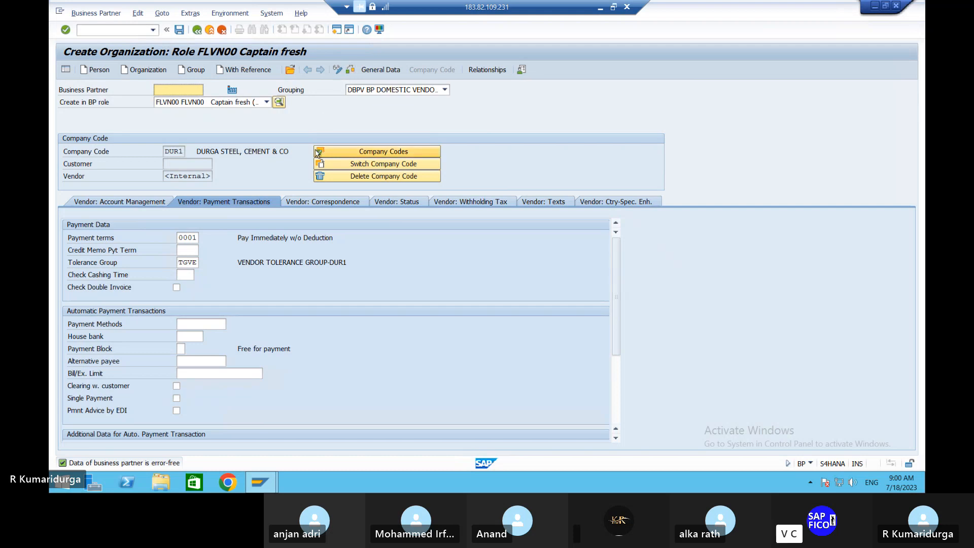
pyautogui.click(180, 32)
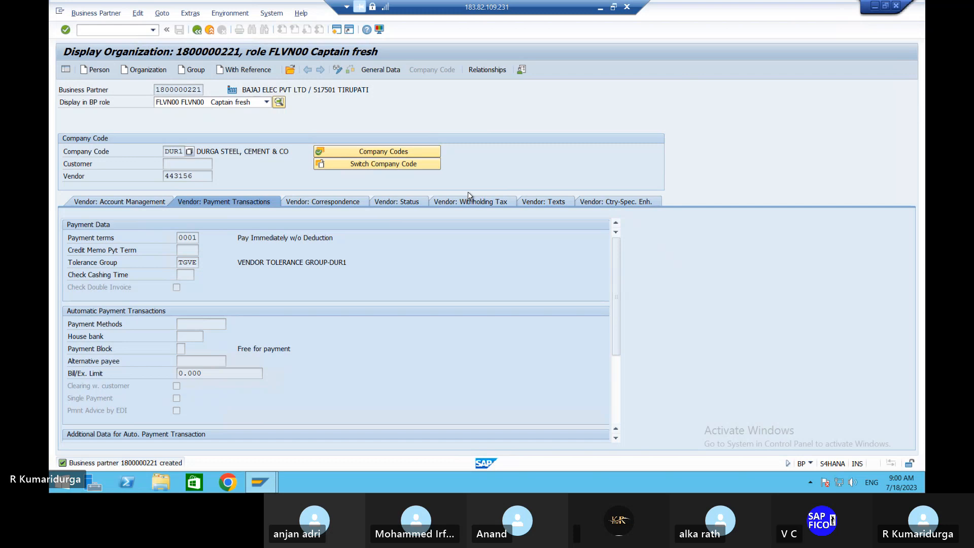
pyautogui.click(600, 7)
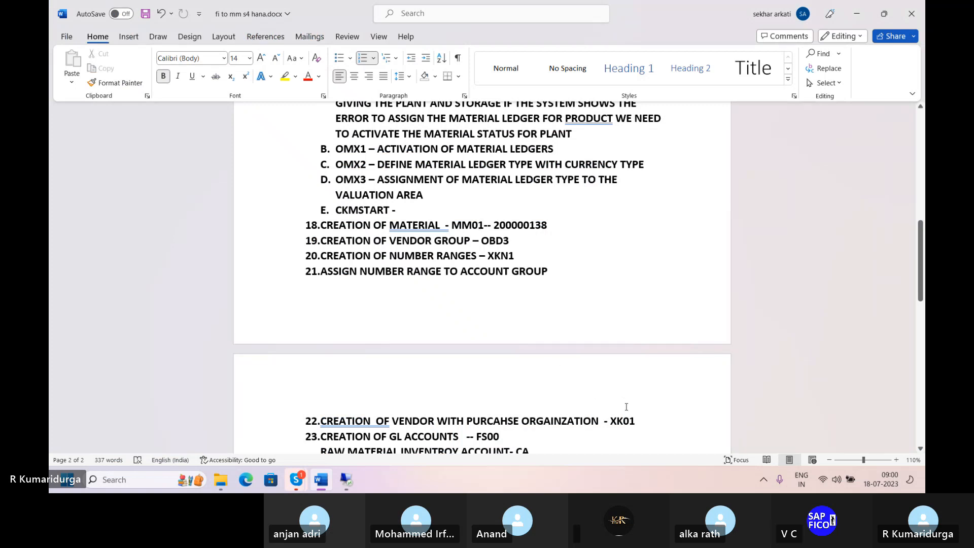
pyautogui.click(631, 432)
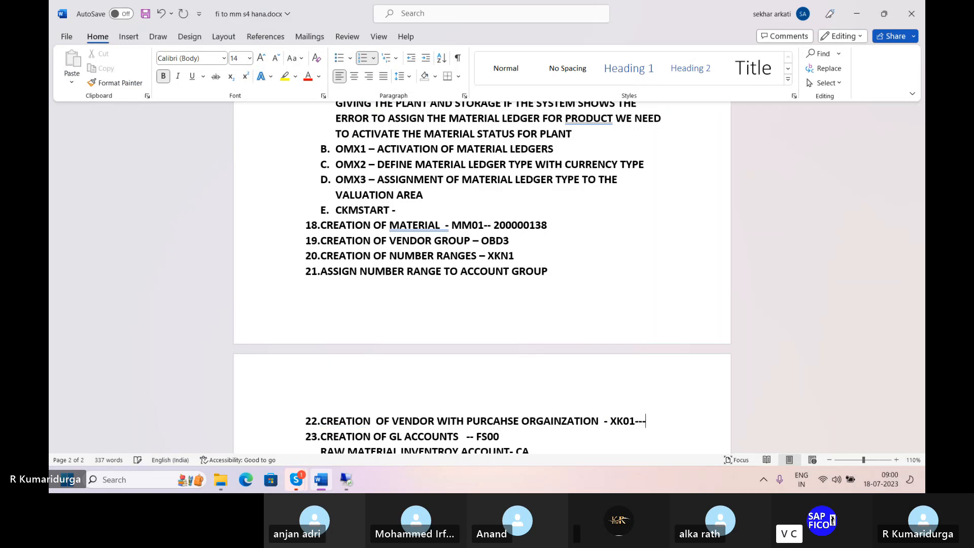
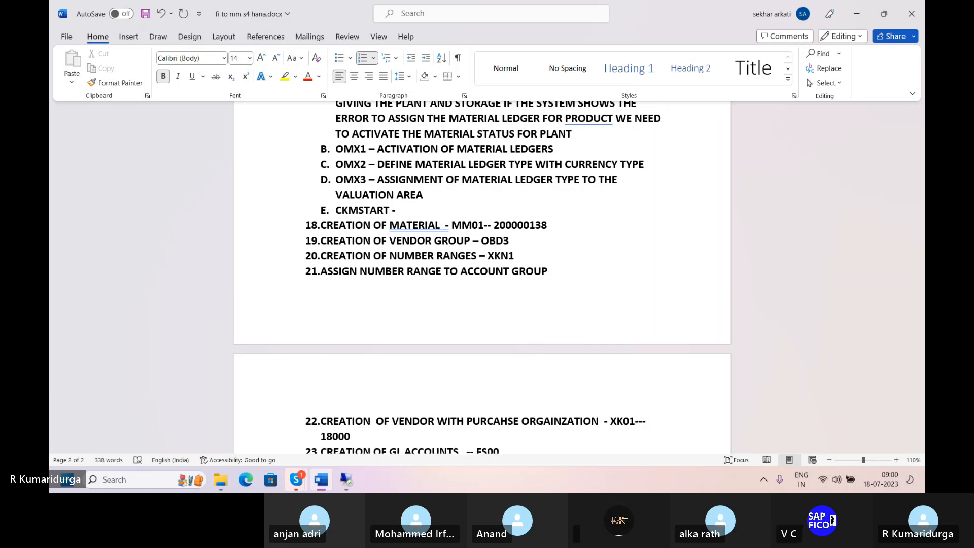
pyautogui.click(342, 486)
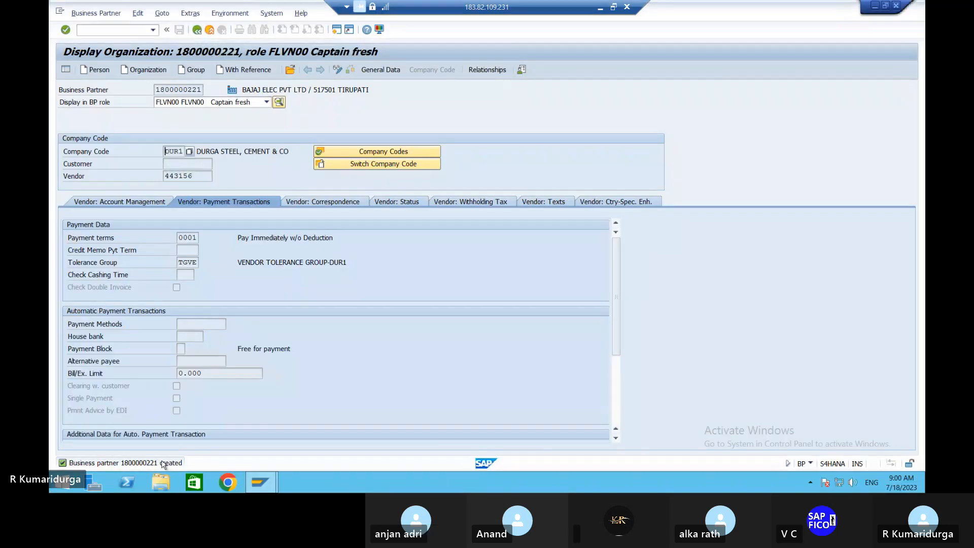
pyautogui.click(129, 28)
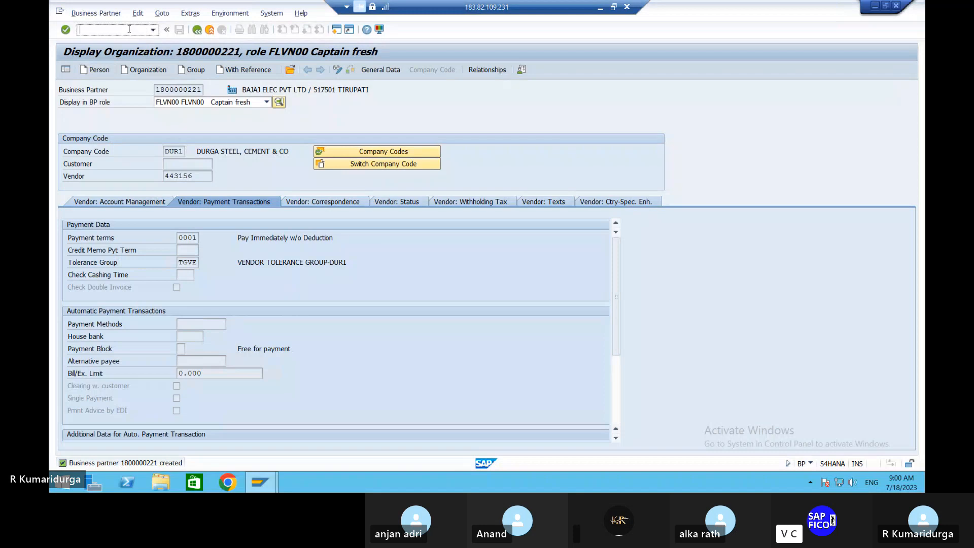
pyautogui.write('/')
pyautogui.press('BackSpace')
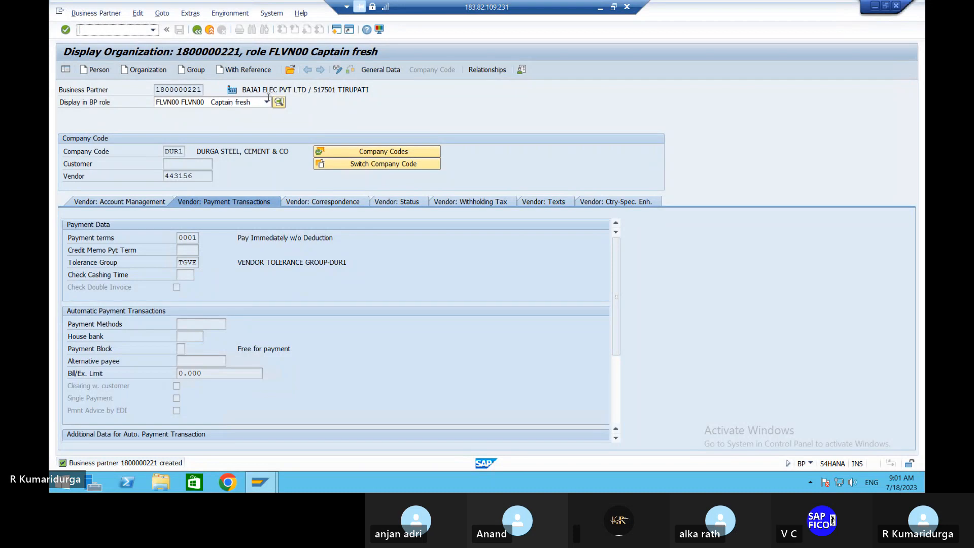
pyautogui.click(266, 103)
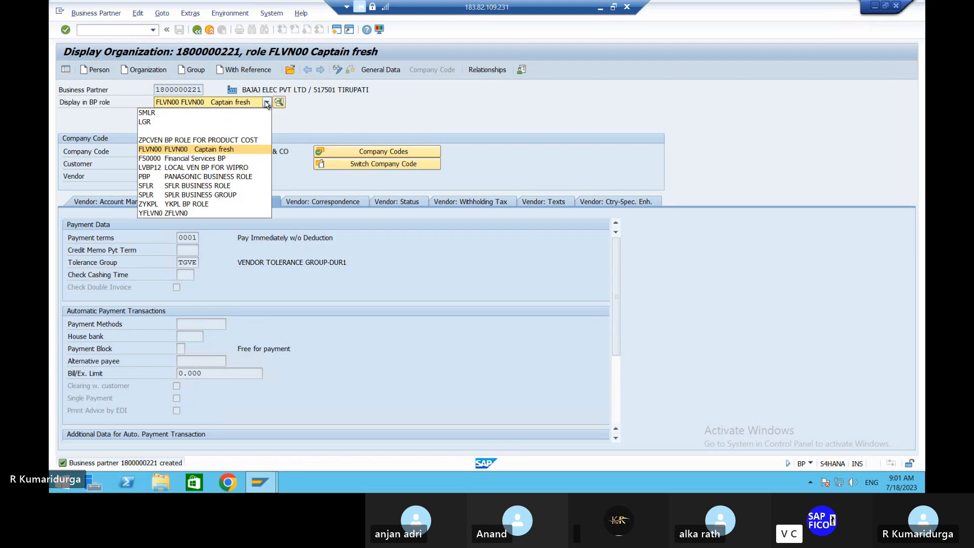
pyautogui.click(267, 104)
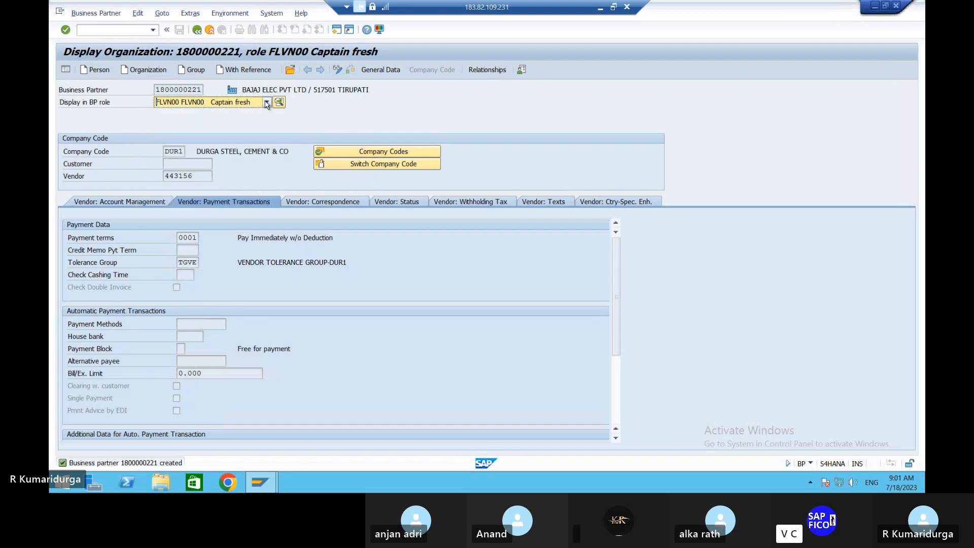
pyautogui.click(338, 71)
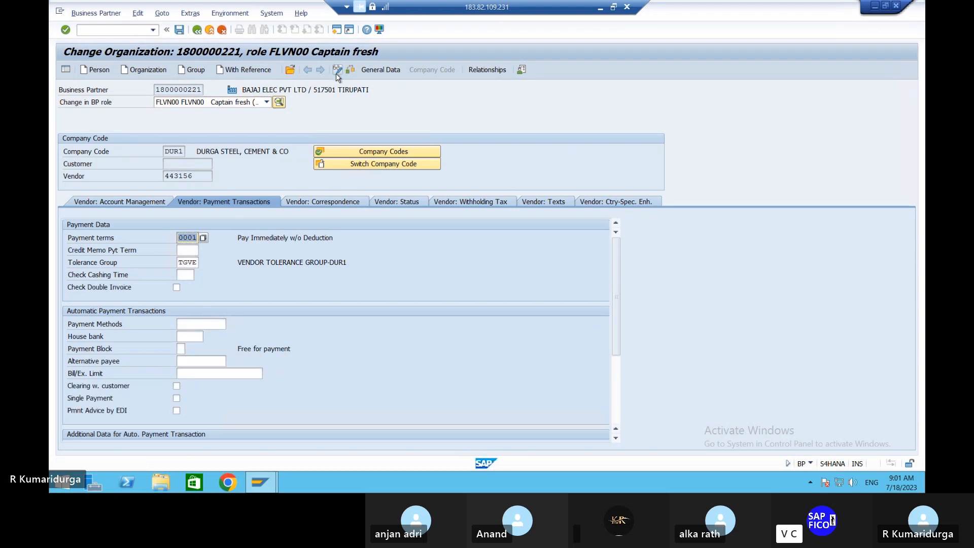
pyautogui.click(266, 103)
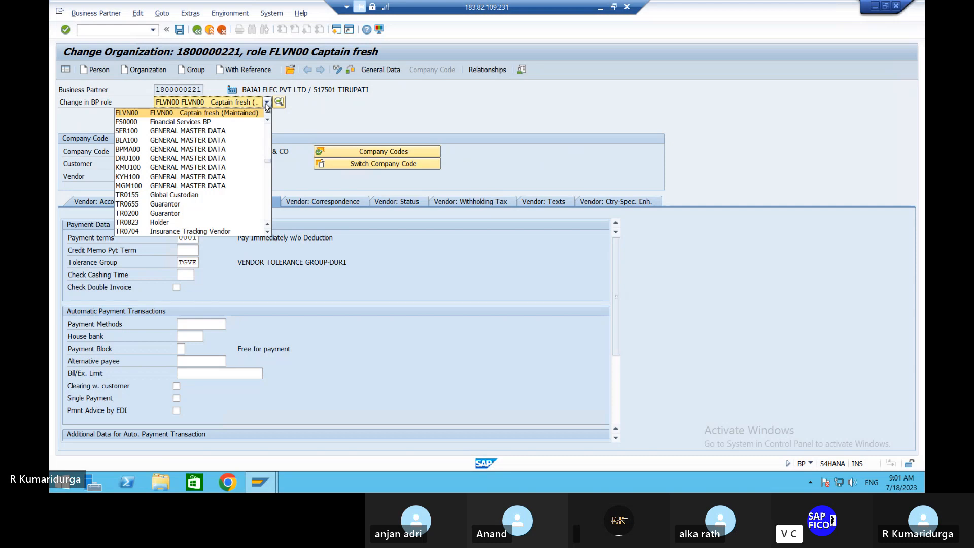
pyautogui.press('f')
pyautogui.press('f')
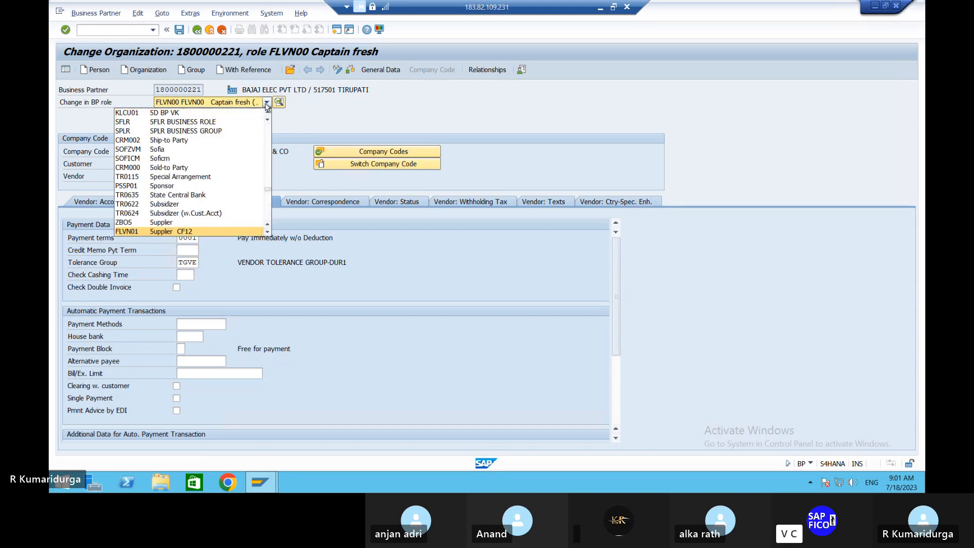
pyautogui.click(165, 235)
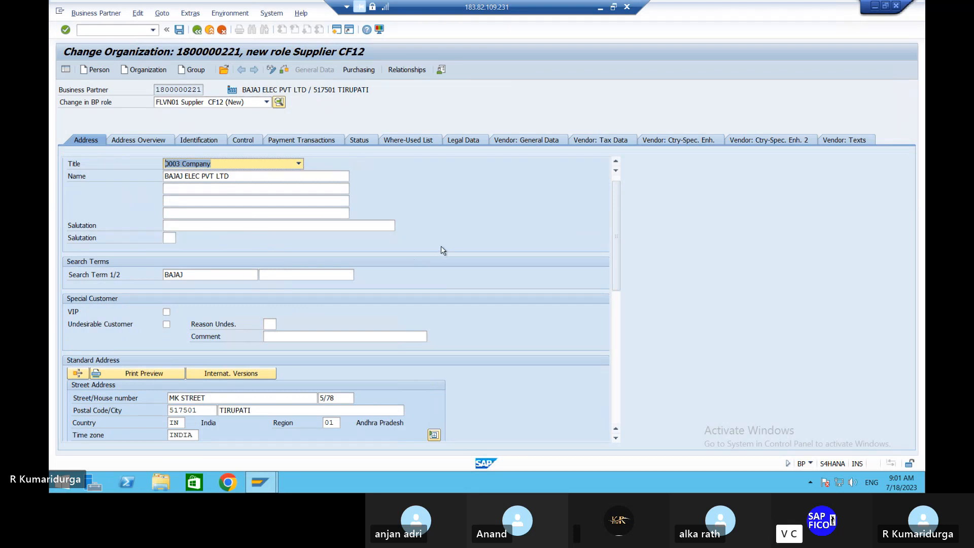
pyautogui.click(362, 70)
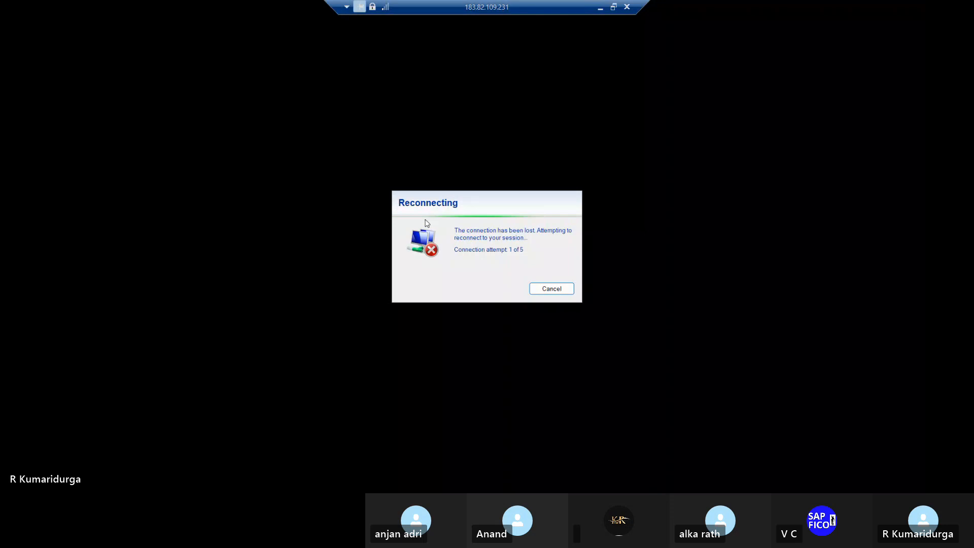
# Step: Minimize the reconnecting Remote Desktop session so the Word notes are visible
pyautogui.click(600, 8)
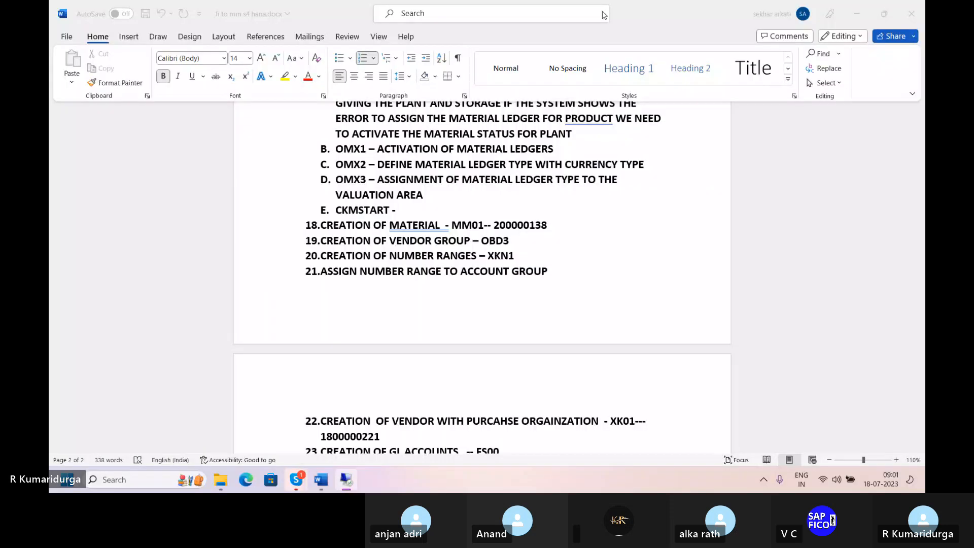
# Step: Check the network status in the system tray, then switch back to the reconnected SAP session
pyautogui.click(826, 477)
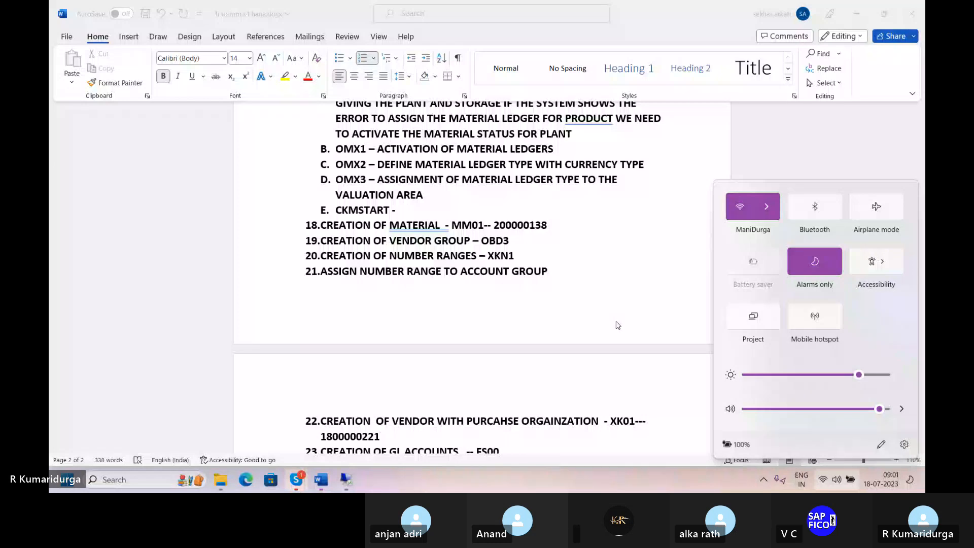
pyautogui.hotkey('alt', 'Tab')
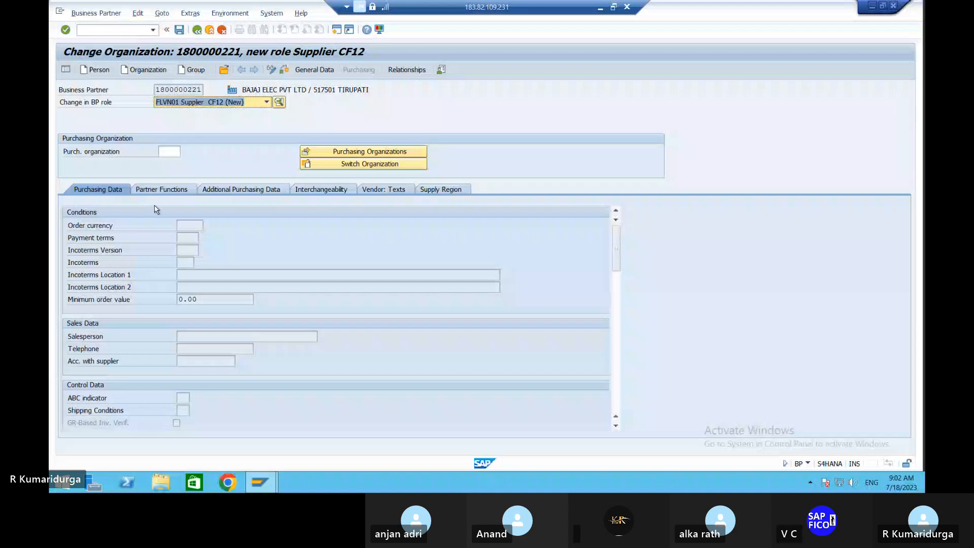
pyautogui.click(170, 152)
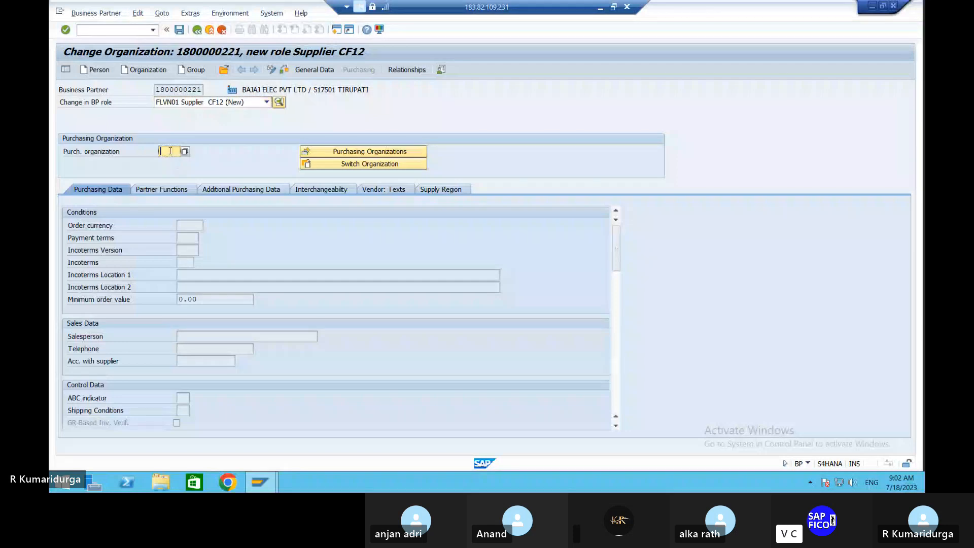
pyautogui.write('DUPO')
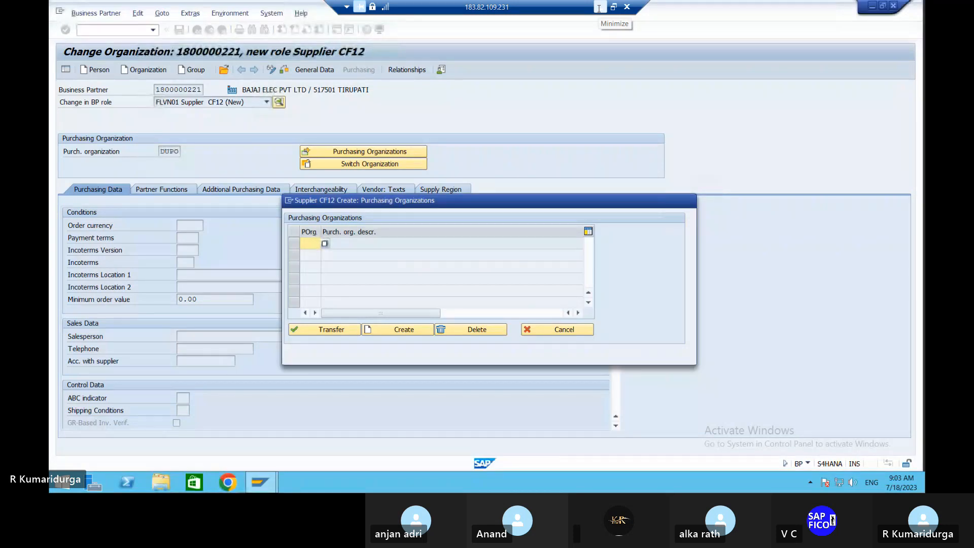
# Step: Add a DUPO row to the Purchasing Organizations table and transfer it to the supplier
pyautogui.write('DUPO')
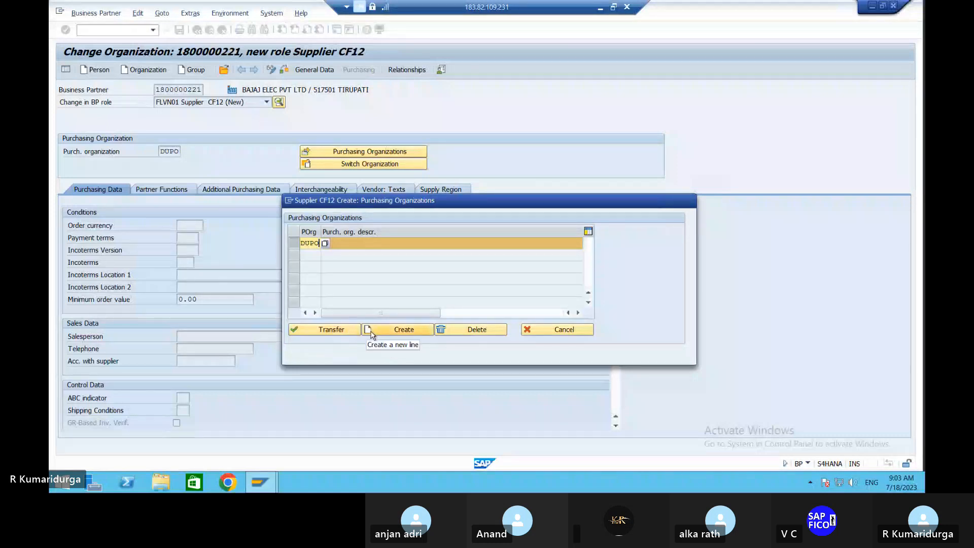
pyautogui.click(371, 333)
pyautogui.write('DUP')
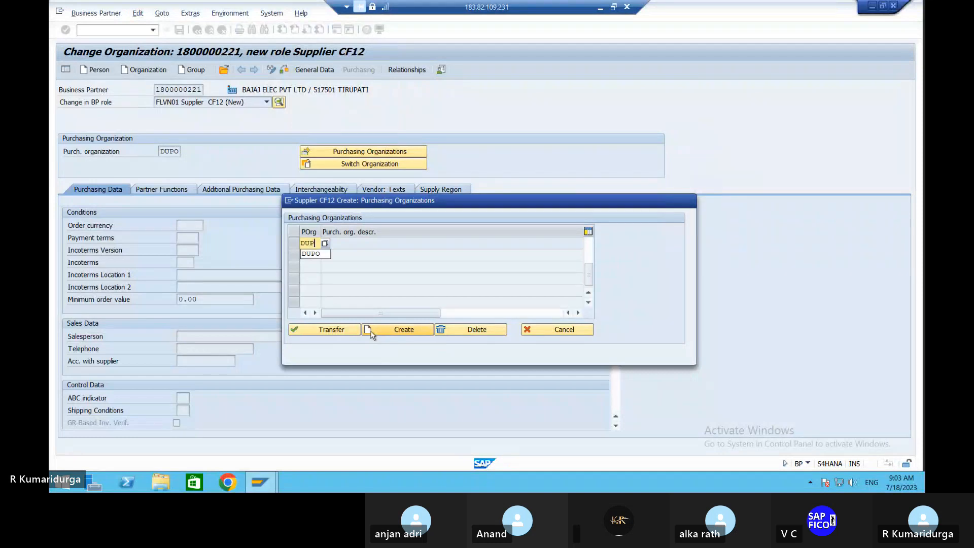
pyautogui.write('O')
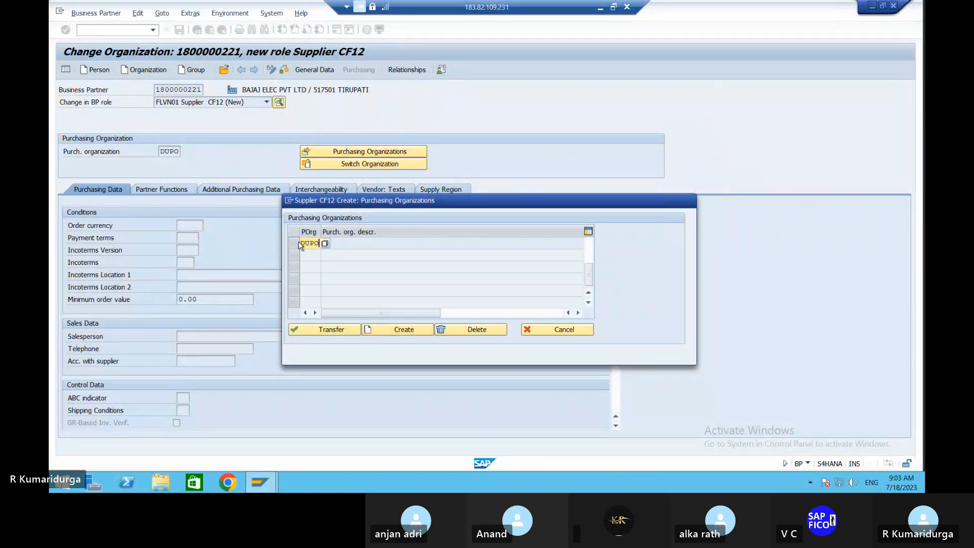
pyautogui.click(297, 244)
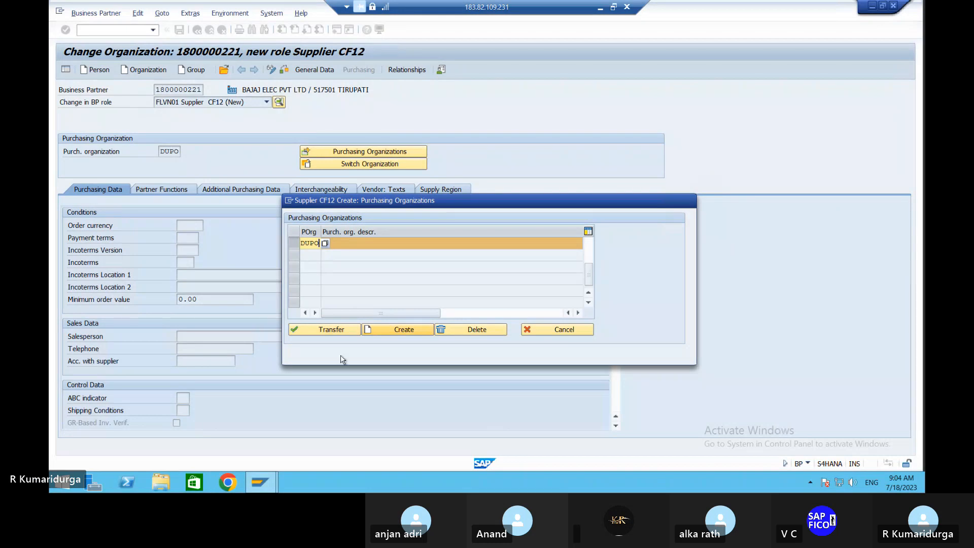
pyautogui.click(345, 332)
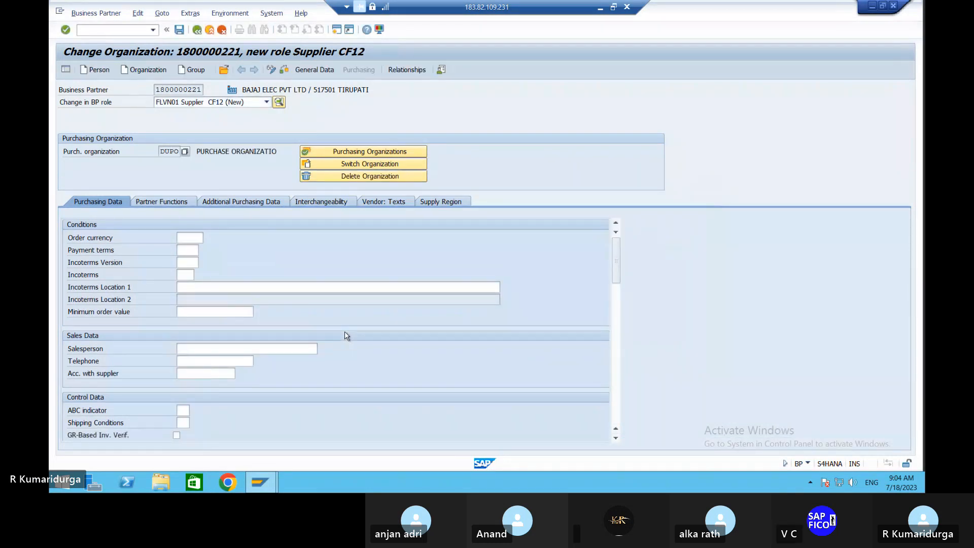
# Step: Set the supplier's order currency to INR and payment terms to 0001
pyautogui.click(192, 240)
pyautogui.write('INR')
pyautogui.press('Tab')
pyautogui.write('0001')
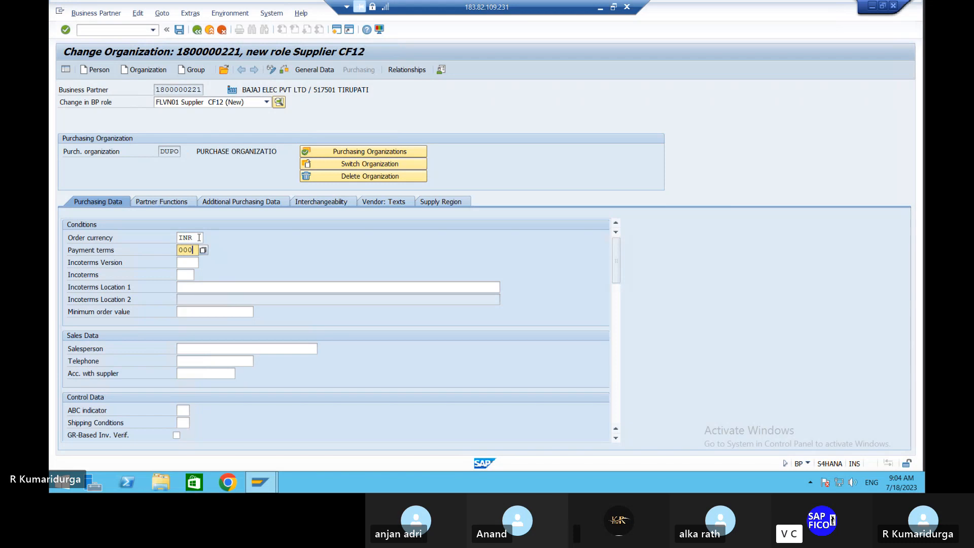
pyautogui.press('Tab')
pyautogui.press('Tab')
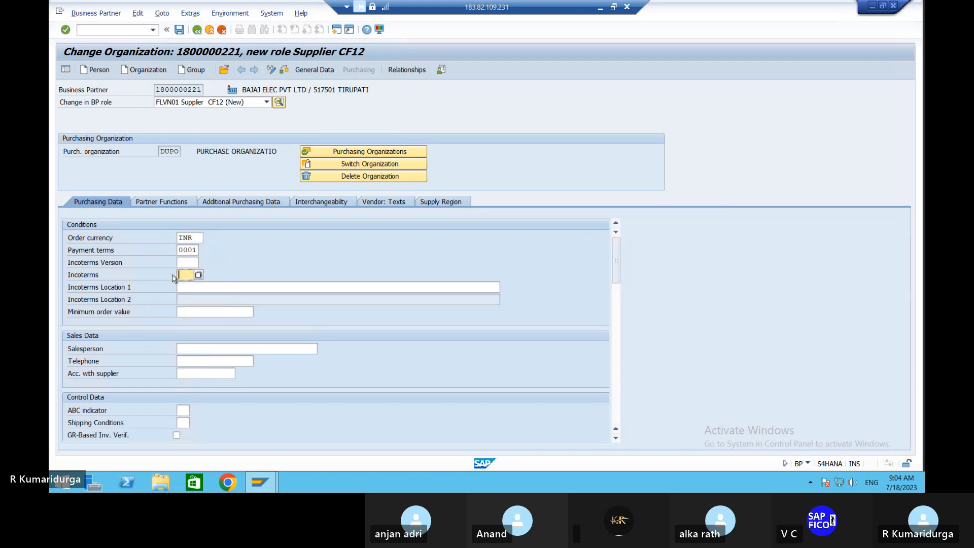
# Step: Choose Incoterms CIF with location 'COST INSURANCE AND FRIGHT'
pyautogui.click(198, 275)
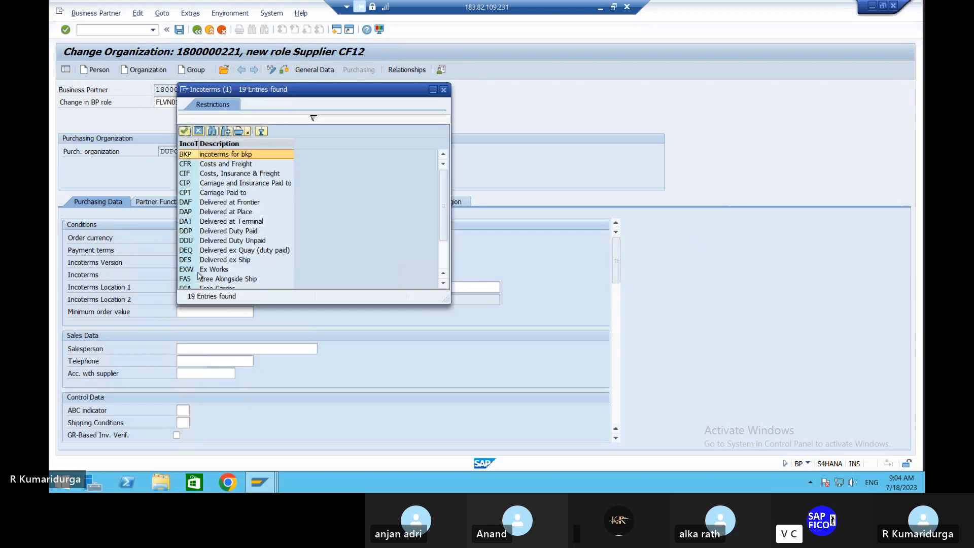
pyautogui.click(261, 176)
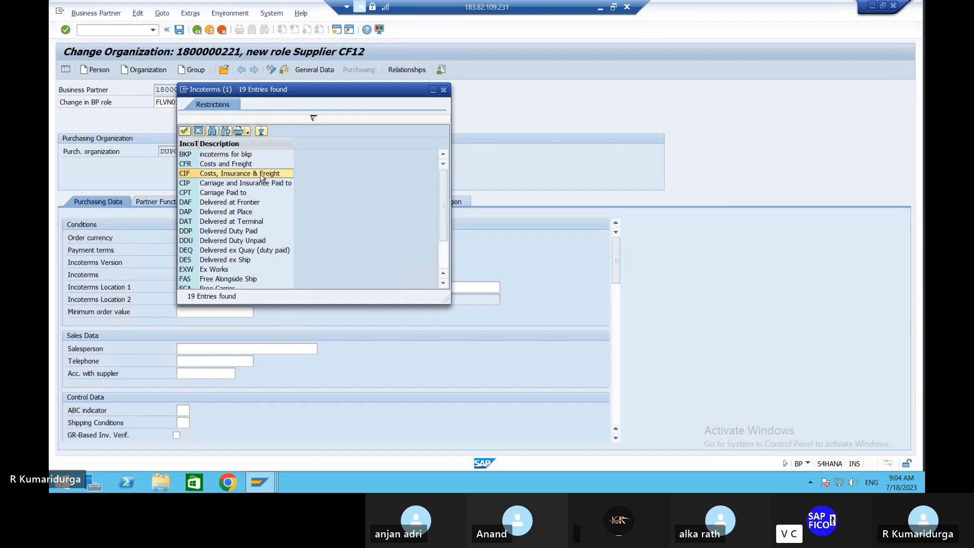
pyautogui.doubleClick(260, 175)
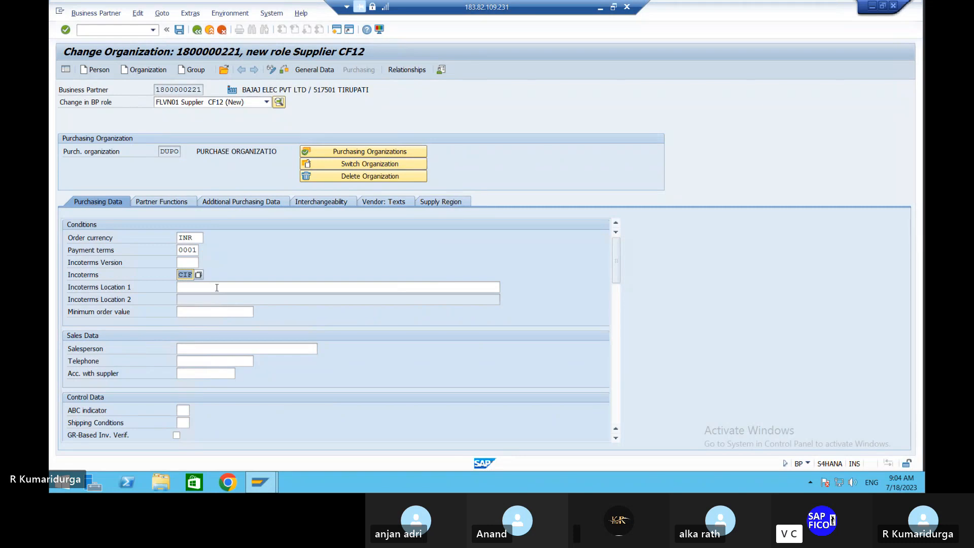
pyautogui.click(217, 288)
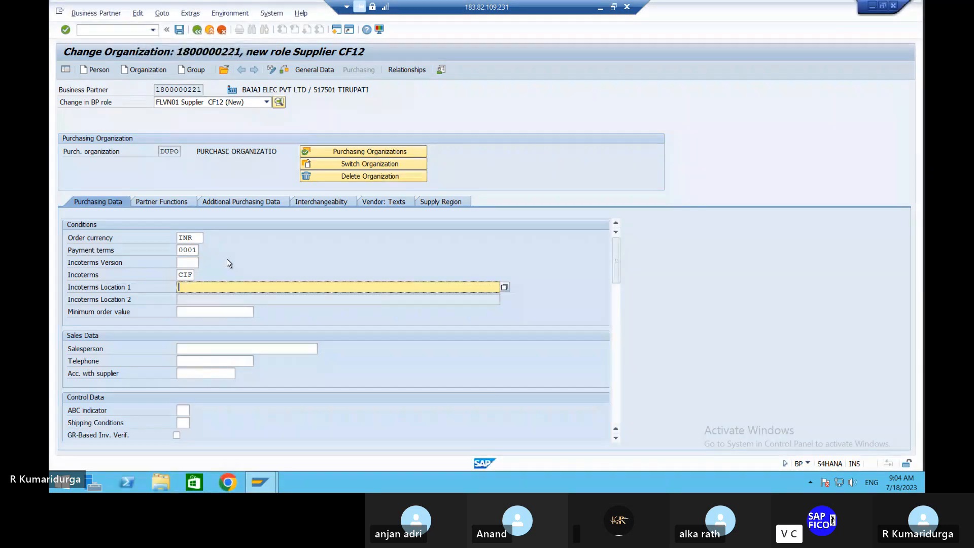
pyautogui.write('COST INSURANCE AND R')
pyautogui.write('RIGNG')
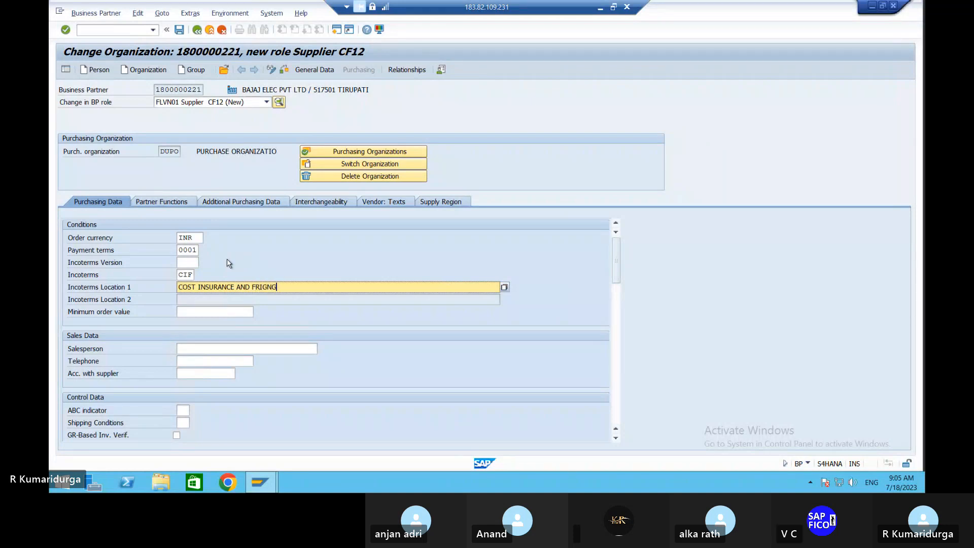
pyautogui.press('BackSpace')
pyautogui.press('BackSpace')
pyautogui.write('HT')
# Step: Tick GR-based invoice verification for DUPO and bring up the supplier's Partner Functions
pyautogui.scroll(-1, 256, 332)
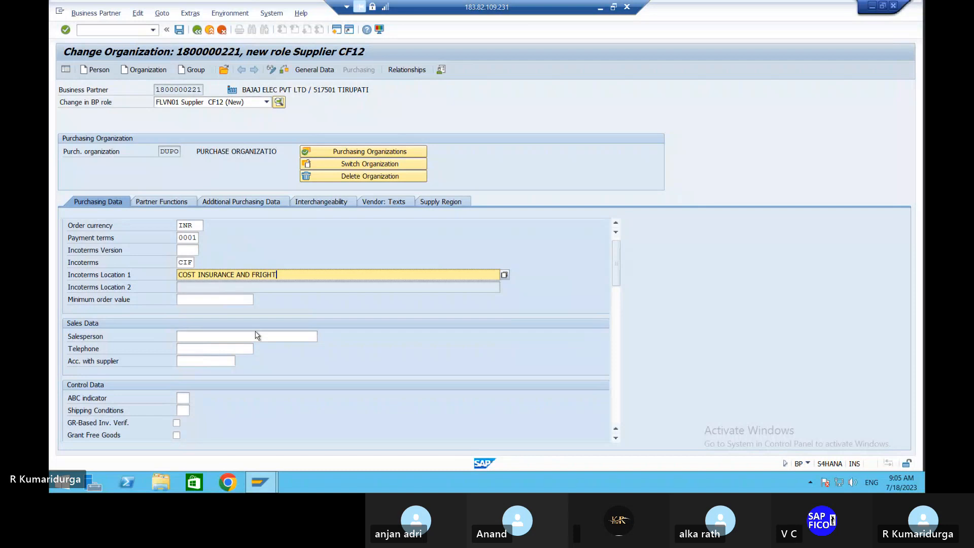
pyautogui.scroll(-4, 256, 335)
pyautogui.click(176, 287)
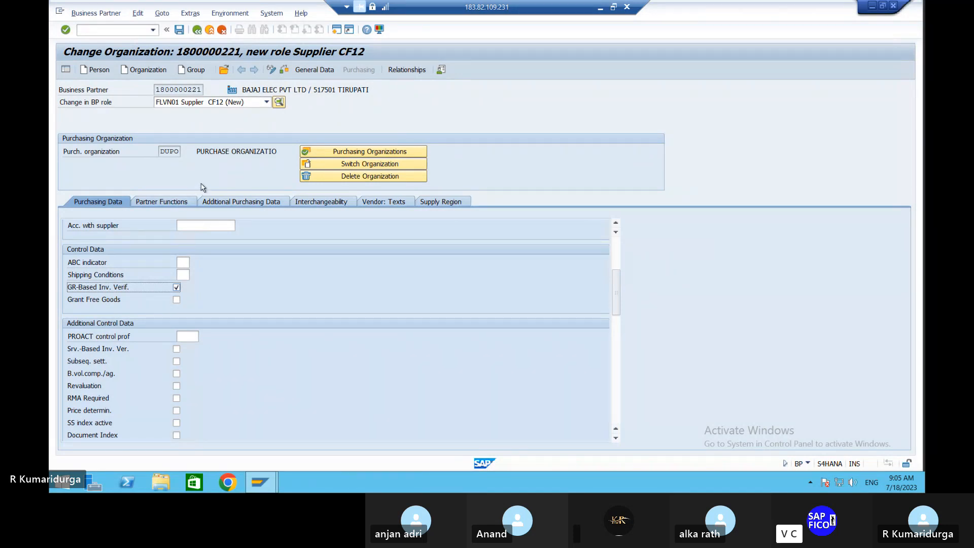
pyautogui.click(173, 203)
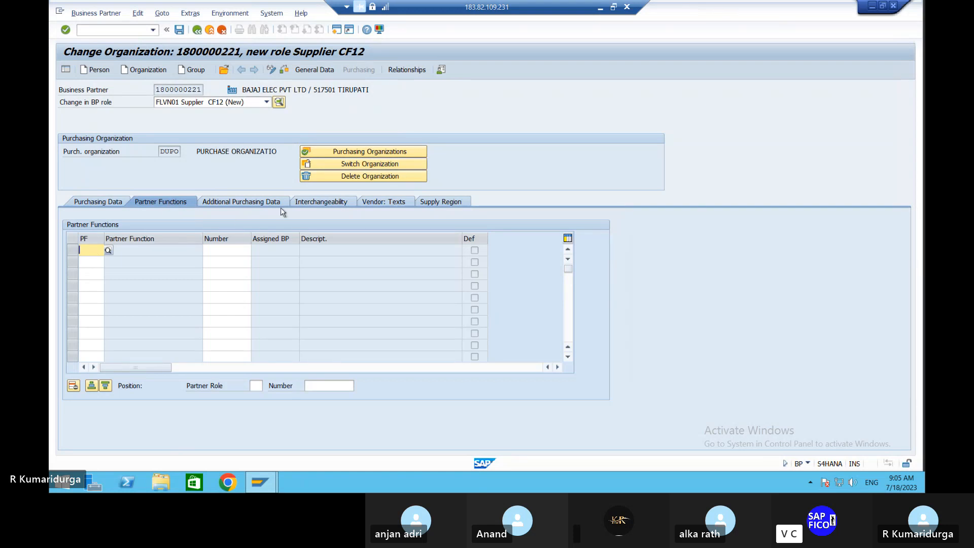
pyautogui.click(286, 71)
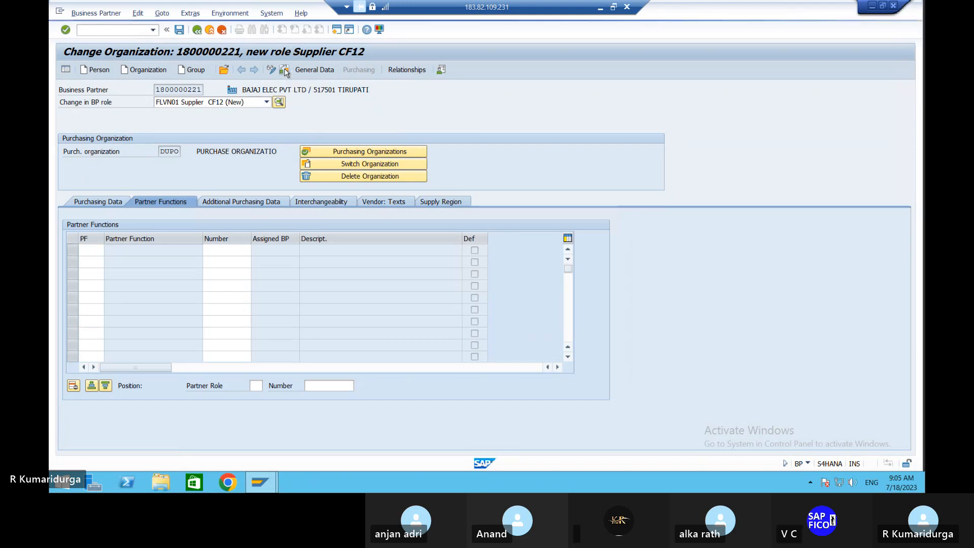
pyautogui.click(181, 31)
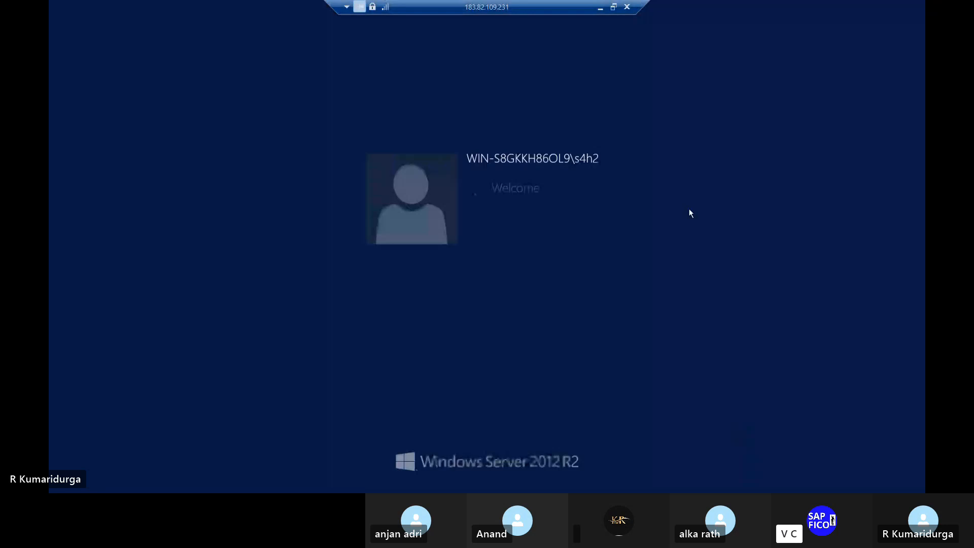
# Step: Minimize the Remote Desktop session to show the local Word notes
pyautogui.click(599, 8)
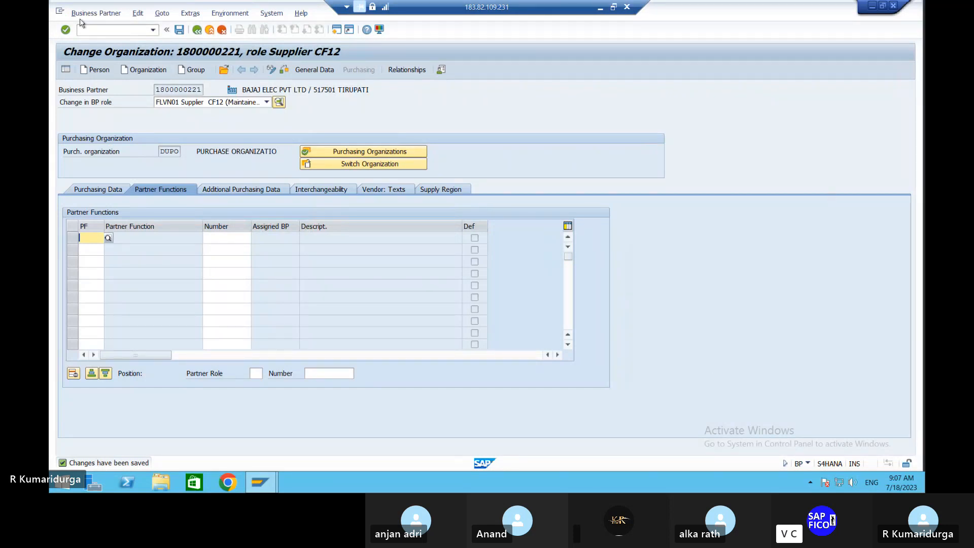
# Step: Leave the business partner with /n and return to SAP Easy Access
pyautogui.click(100, 29)
pyautogui.write('/n')
pyautogui.press('Return')
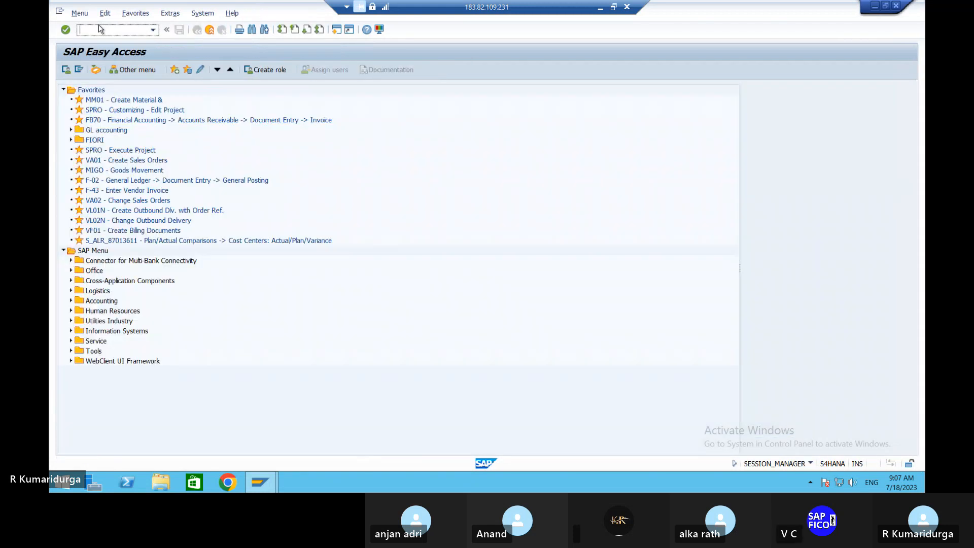
# Step: Open transaction MMPV after a mistaken MMTV attempt, then begin entering /NMMRV
pyautogui.write('MM')
pyautogui.click(708, 381)
pyautogui.write('TV')
pyautogui.press('Return')
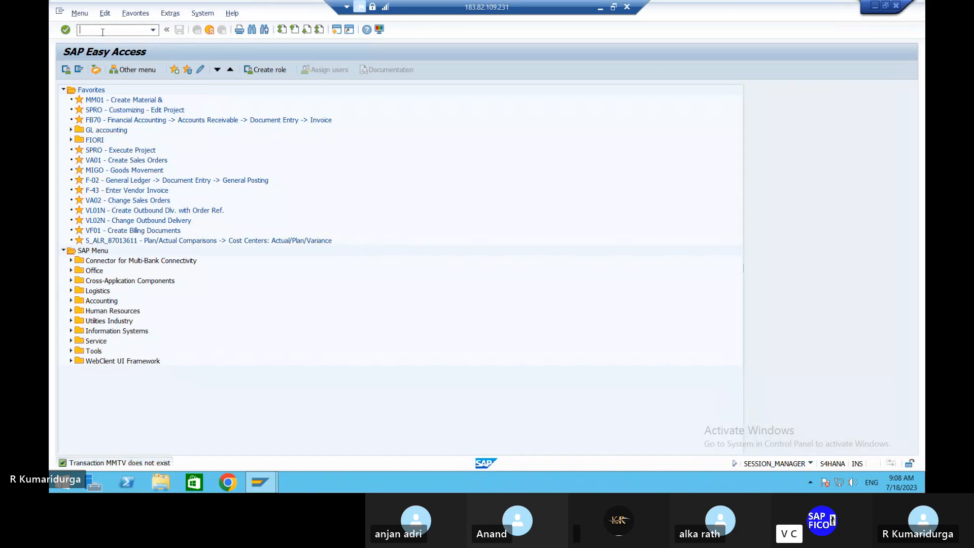
pyautogui.write('MMP')
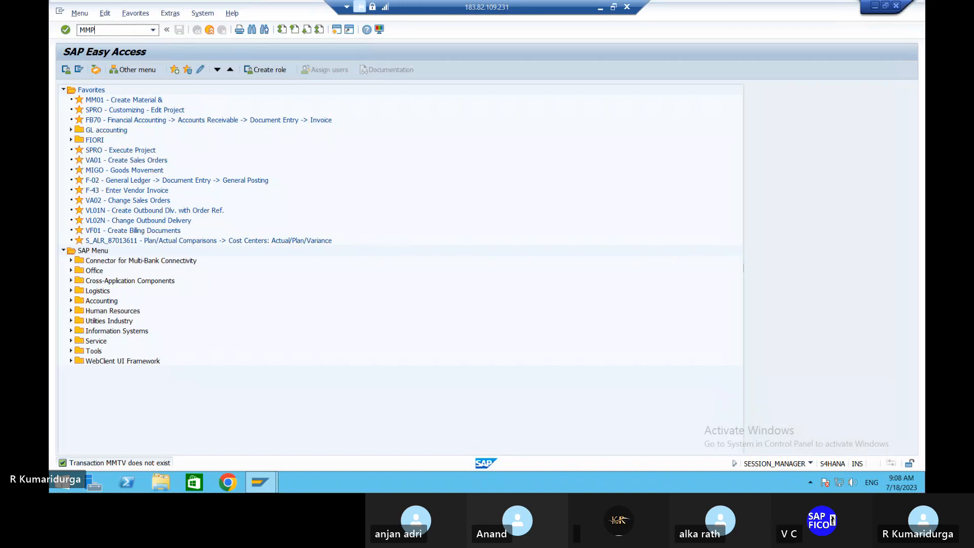
pyautogui.write('V')
pyautogui.press('Return')
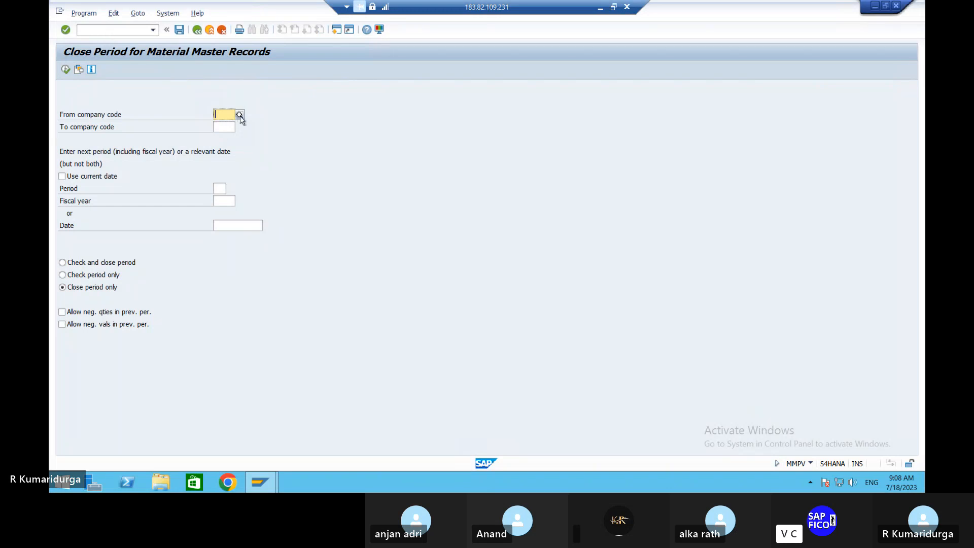
pyautogui.hotkey('ctrl', '/')
pyautogui.write('/NMMRV')
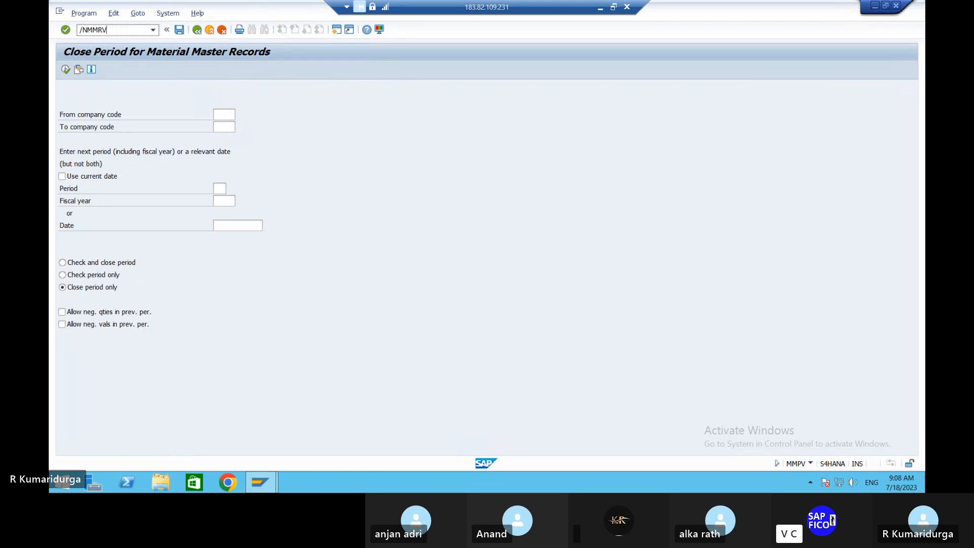
# Step: In MMRV for DUR1, tick 'Allow posting to previous per.' with current period 04 2023
pyautogui.press('Return')
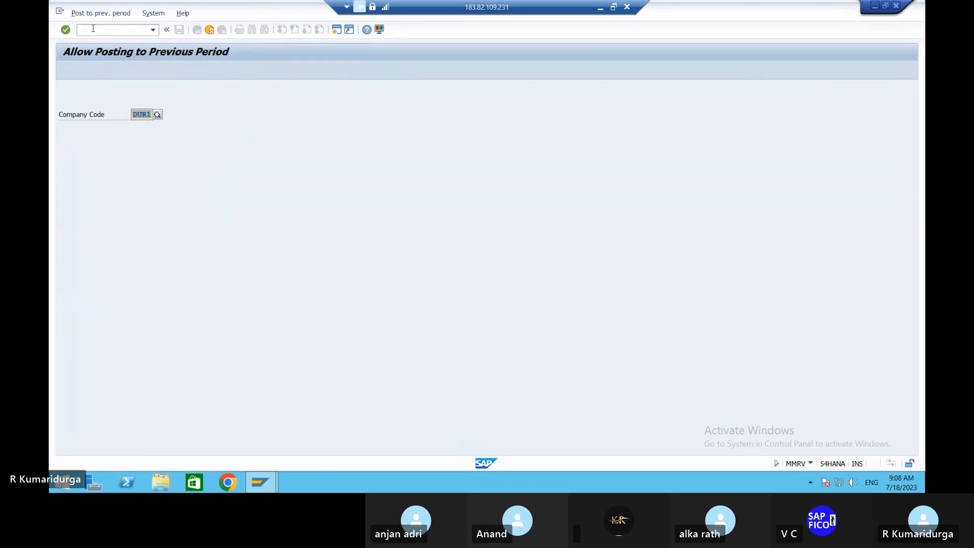
pyautogui.press('Return')
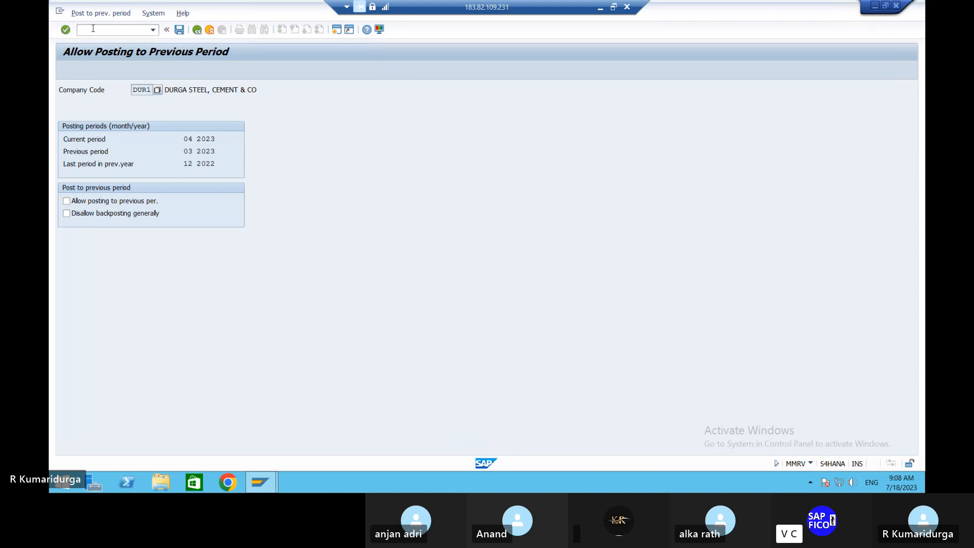
pyautogui.click(67, 201)
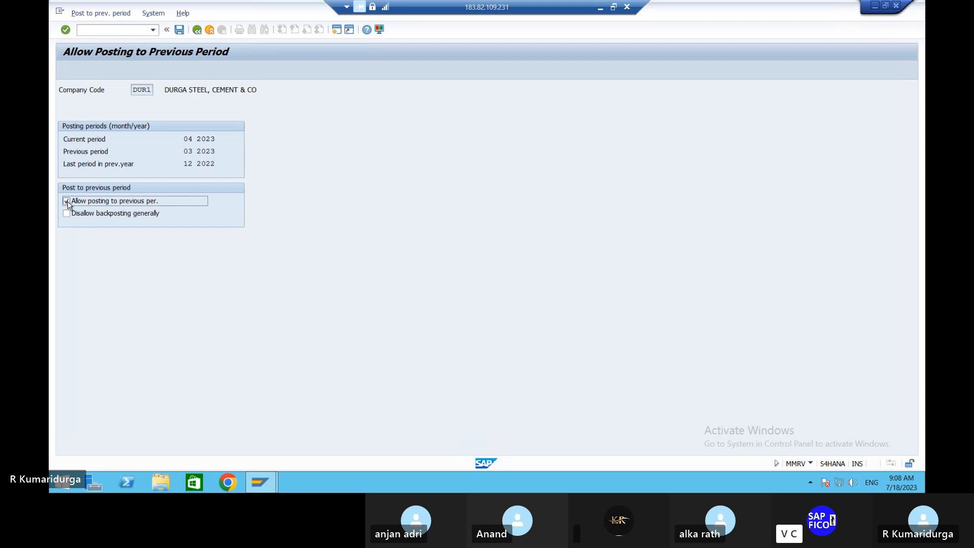
pyautogui.click(107, 31)
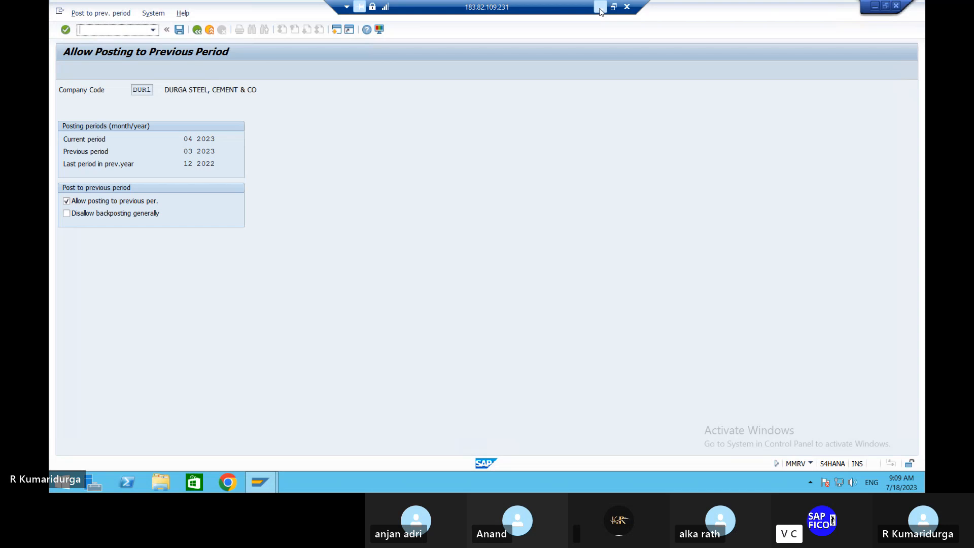
pyautogui.click(600, 7)
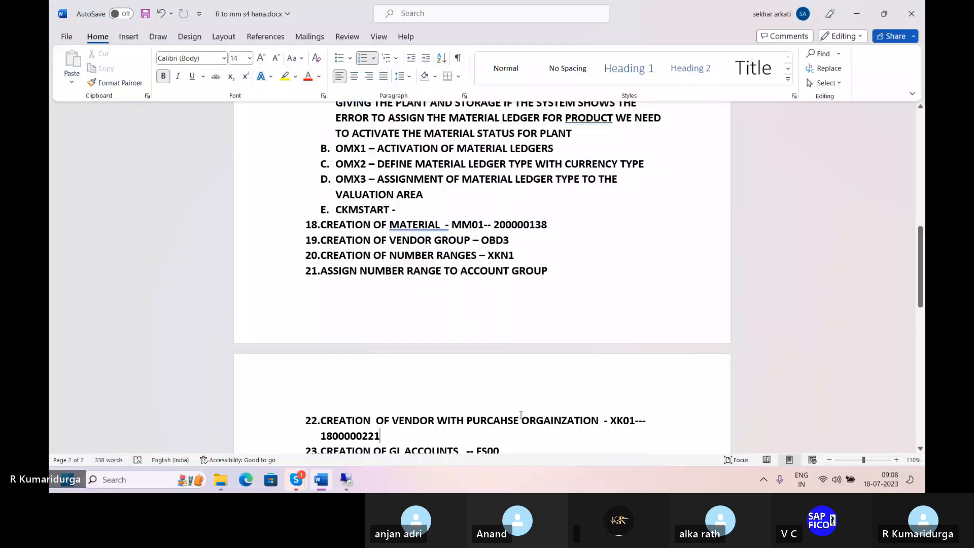
pyautogui.scroll(-4, 482, 339)
pyautogui.scroll(3, 483, 338)
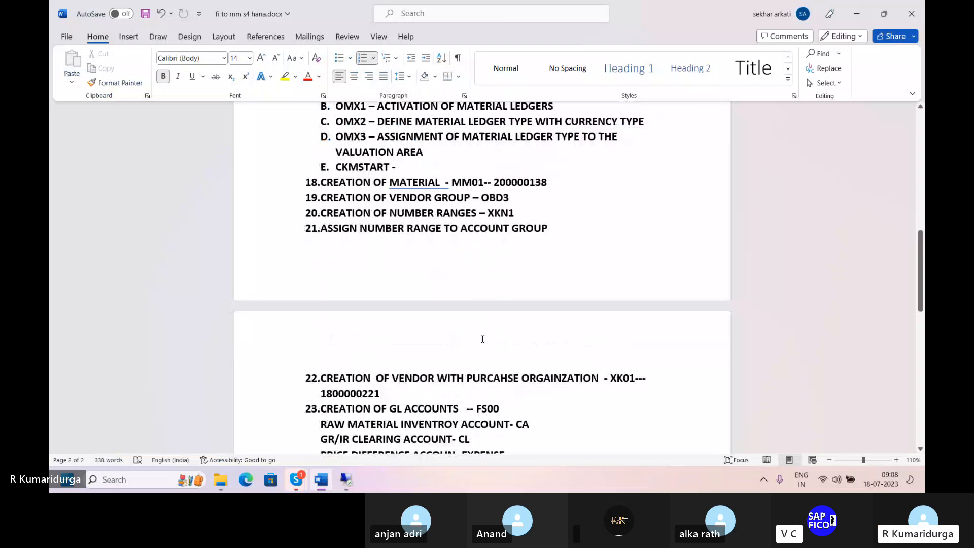
pyautogui.click(550, 228)
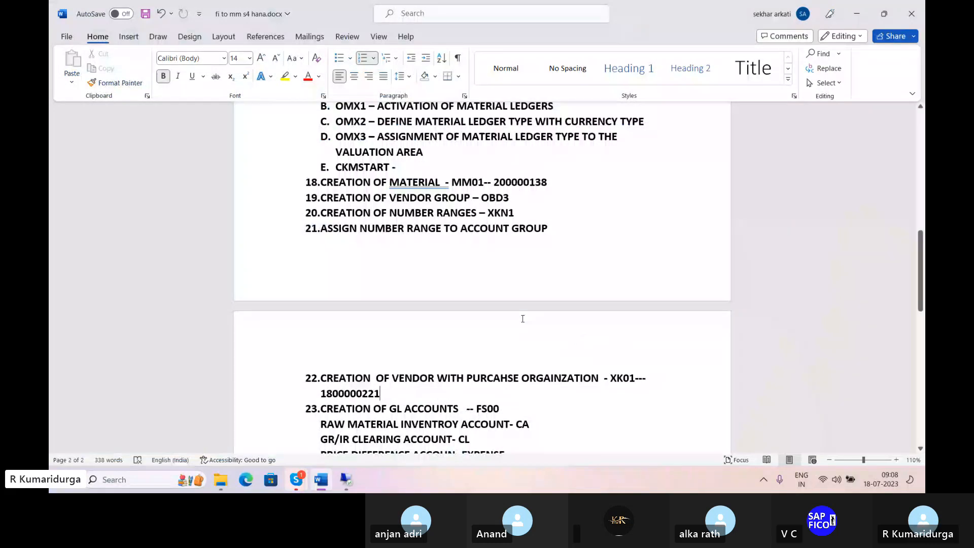
pyautogui.click(709, 380)
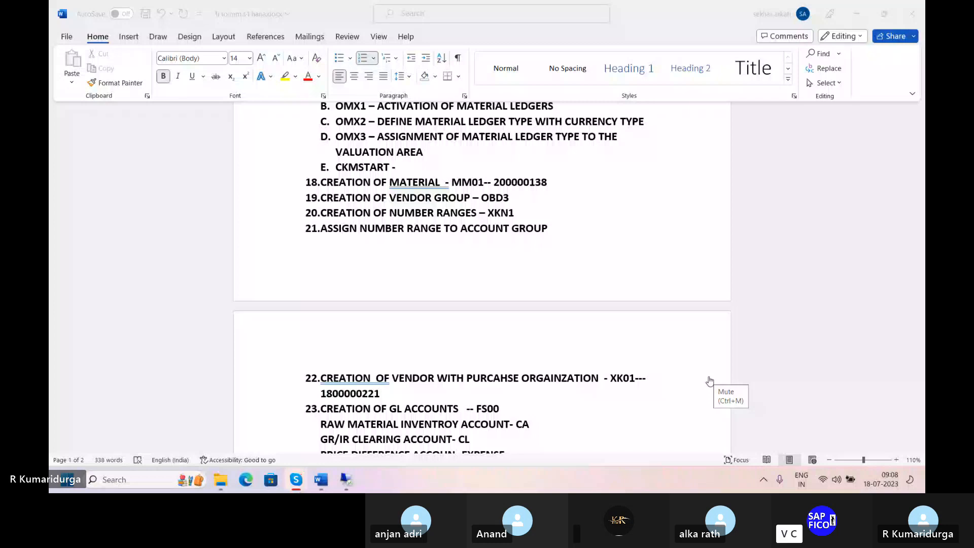
pyautogui.click(390, 393)
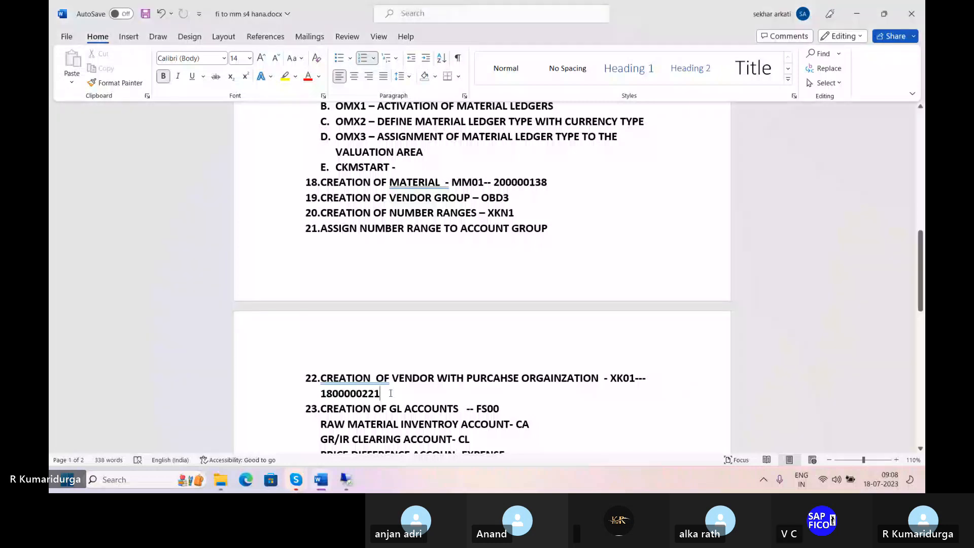
# Step: Add sub-item A reading 'MMRV IS FOR THE ALLOW POSTINGS TO PREVIOUS'
pyautogui.press('Return')
pyautogui.press('Tab')
pyautogui.write('MMRV')
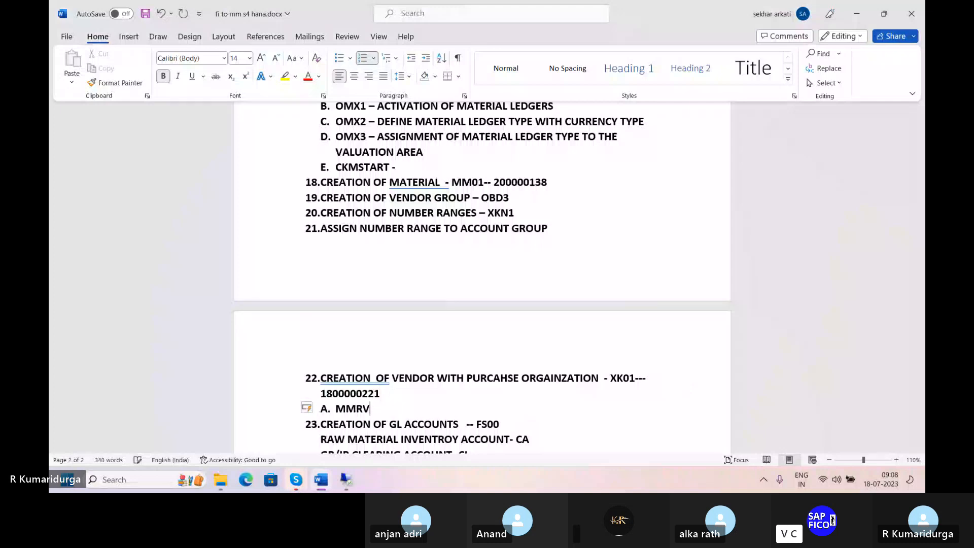
pyautogui.write(' I')
pyautogui.write('S FOR TH')
pyautogui.write('E ')
pyautogui.write('AAL')
pyautogui.press('BackSpace')
pyautogui.press('BackSpace')
pyautogui.write('LLOW PO')
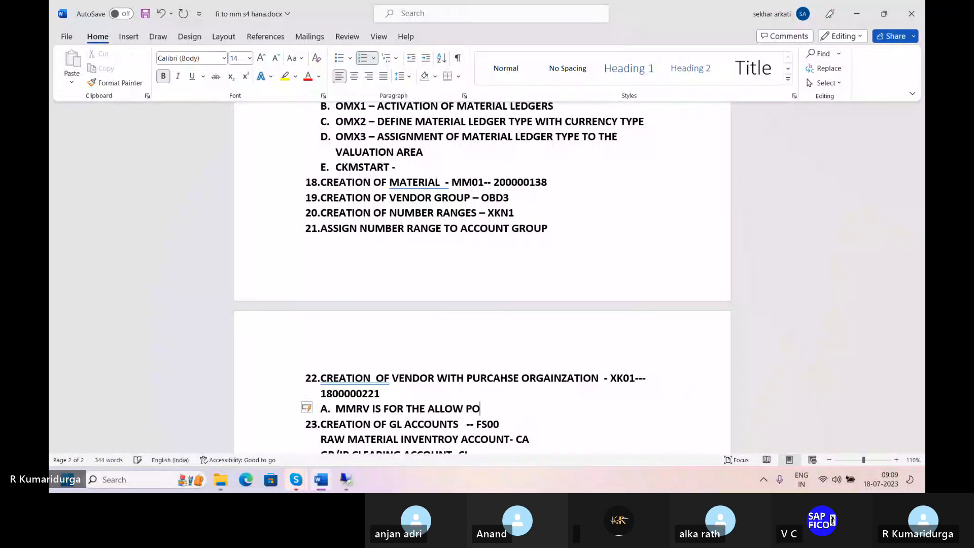
pyautogui.write('STINGS TO ')
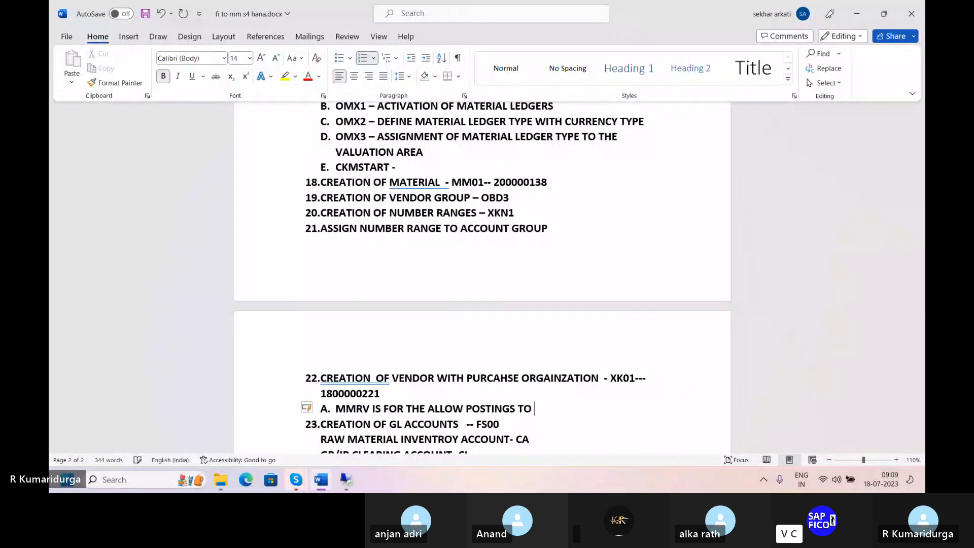
pyautogui.write('PREVI')
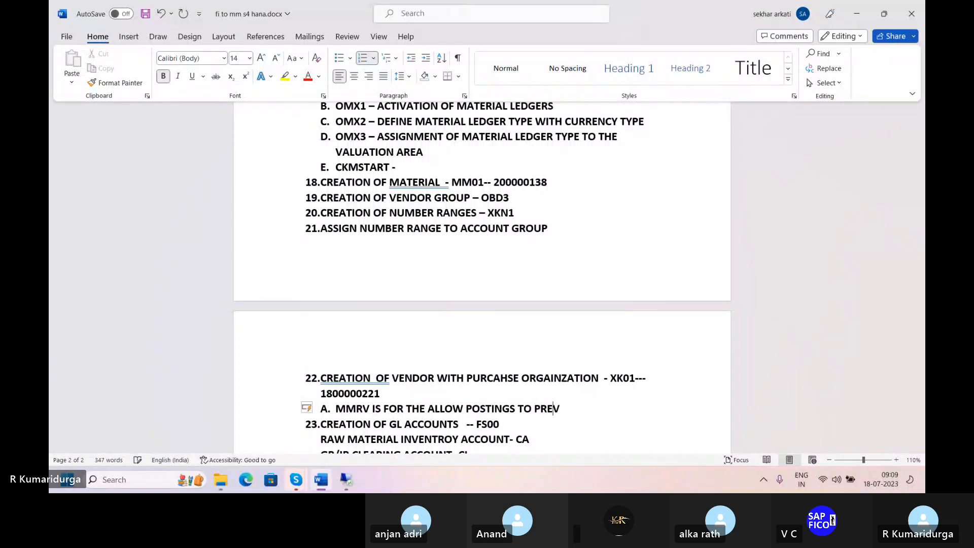
pyautogui.write('OUS')
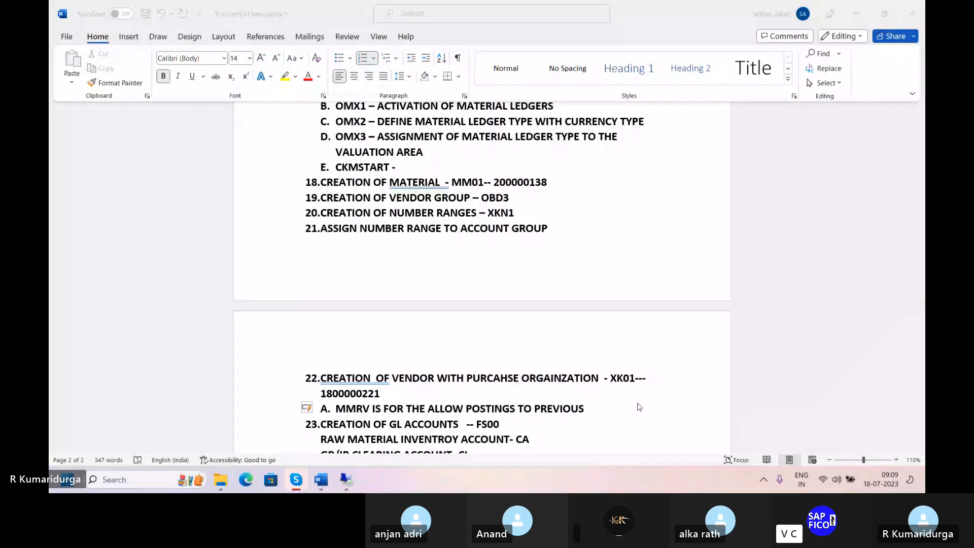
pyautogui.click(588, 409)
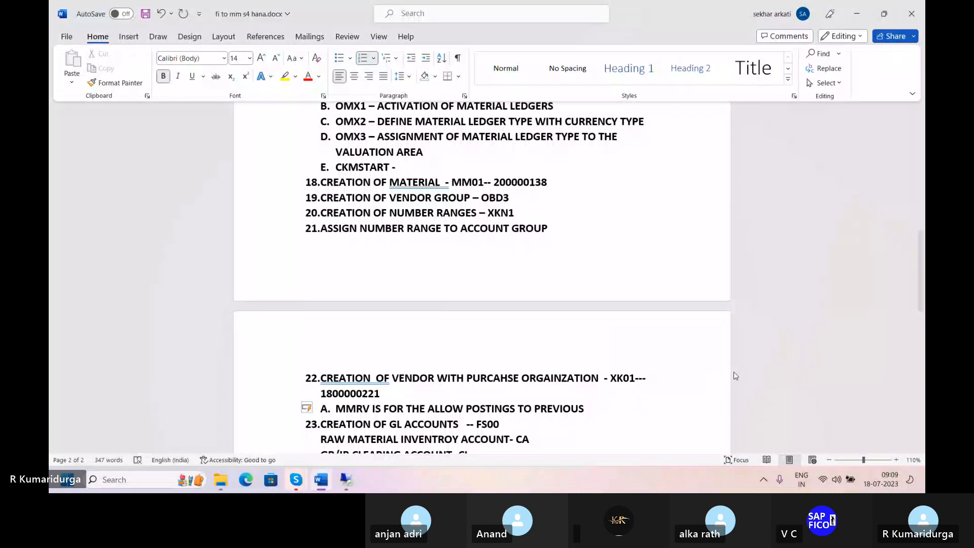
pyautogui.click(709, 378)
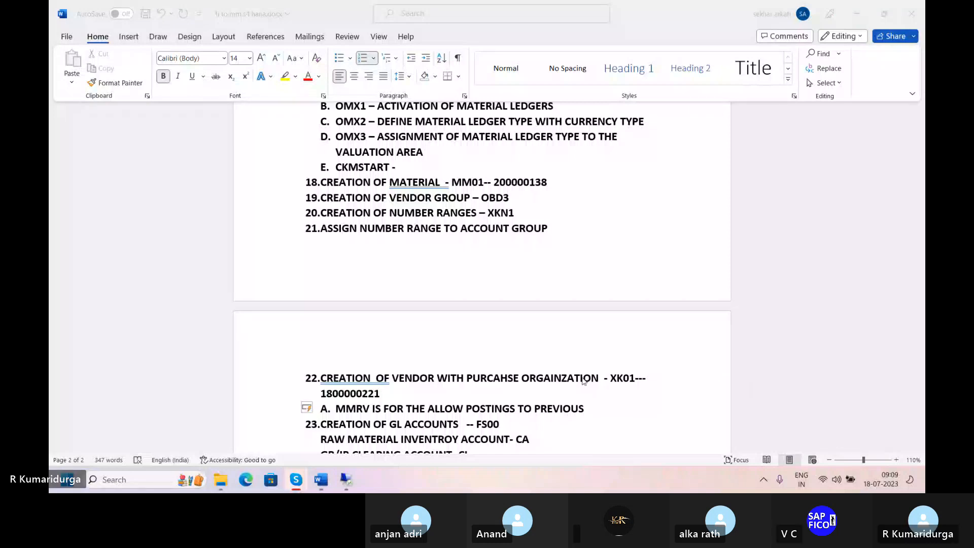
pyautogui.click(587, 408)
# Step: End note A with 'PERIODS', add sub-item B 'MMPV IS FOR THE CLOSED PERIODS', then return to SAP
pyautogui.write('PE')
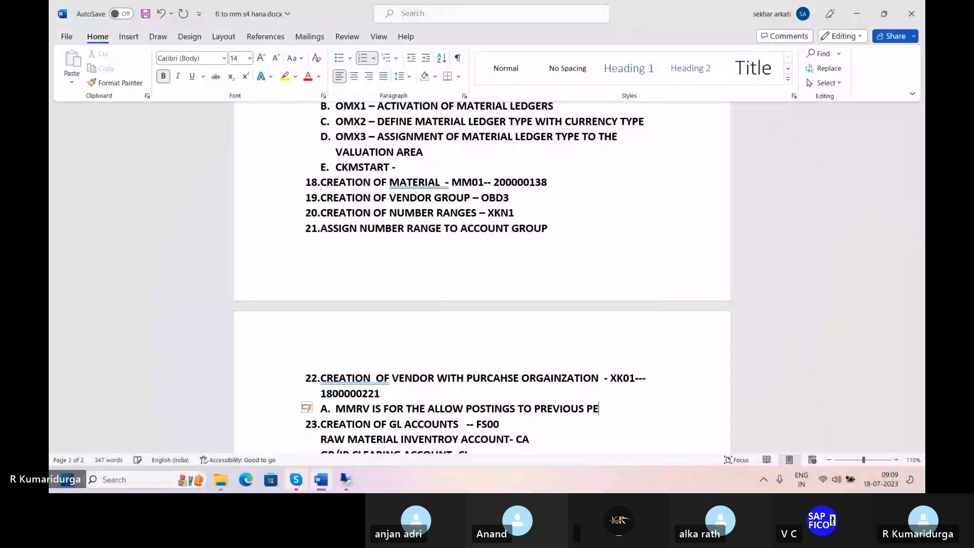
pyautogui.write('RIODS')
pyautogui.press('Return')
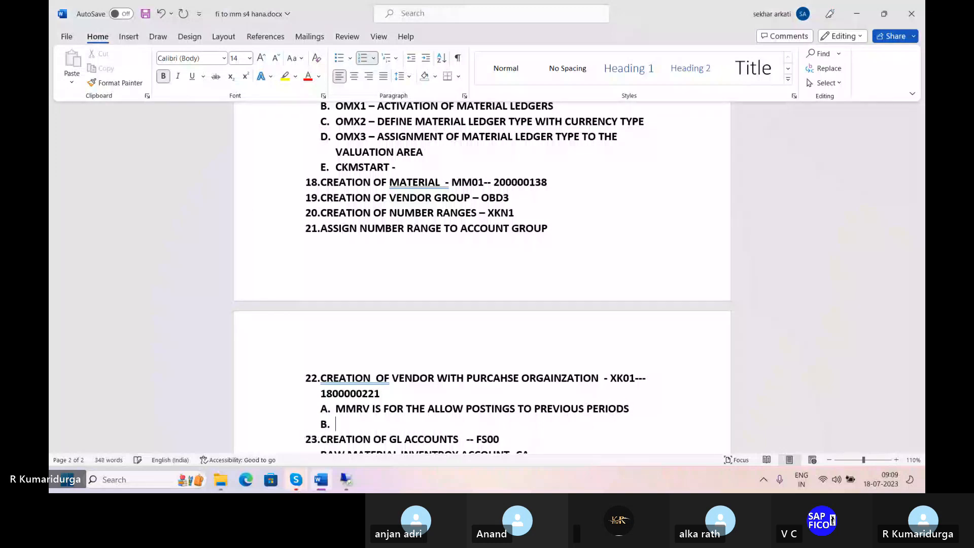
pyautogui.write('MMPV')
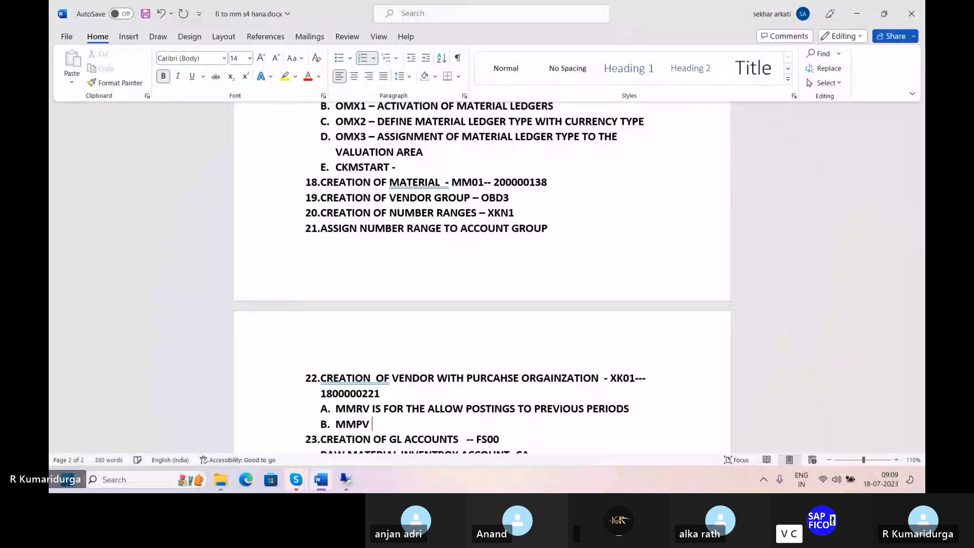
pyautogui.write(' IS FOR THE')
pyautogui.write('C')
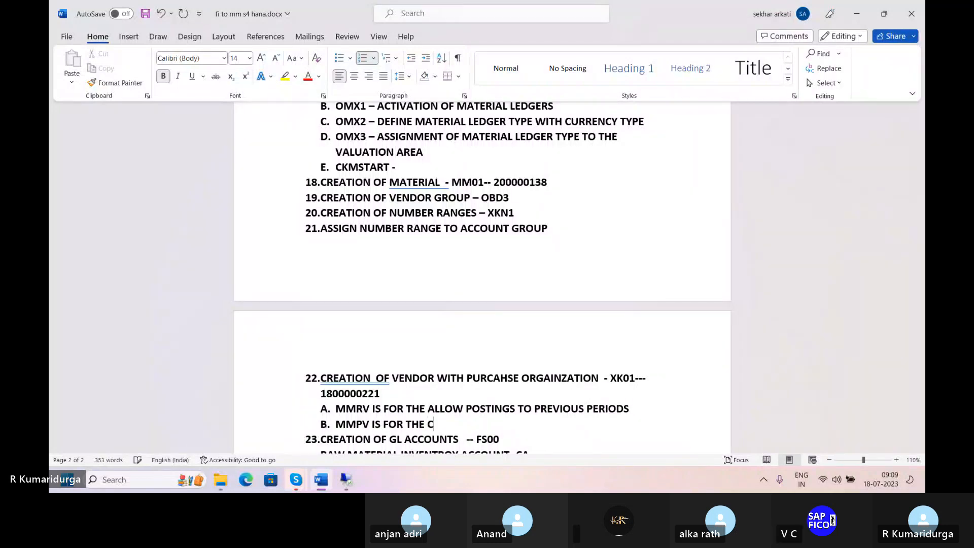
pyautogui.write('LOSED PERIODS')
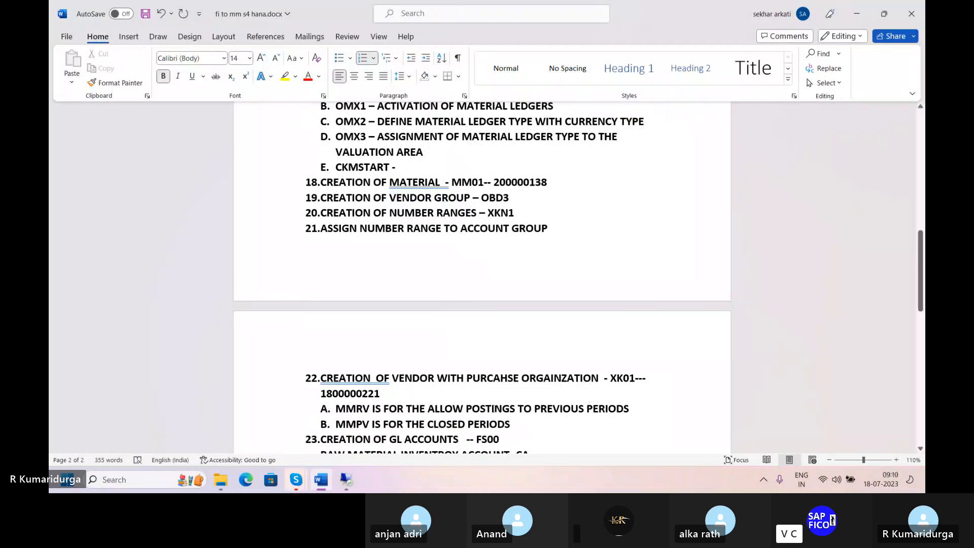
pyautogui.scroll(-3, 490, 410)
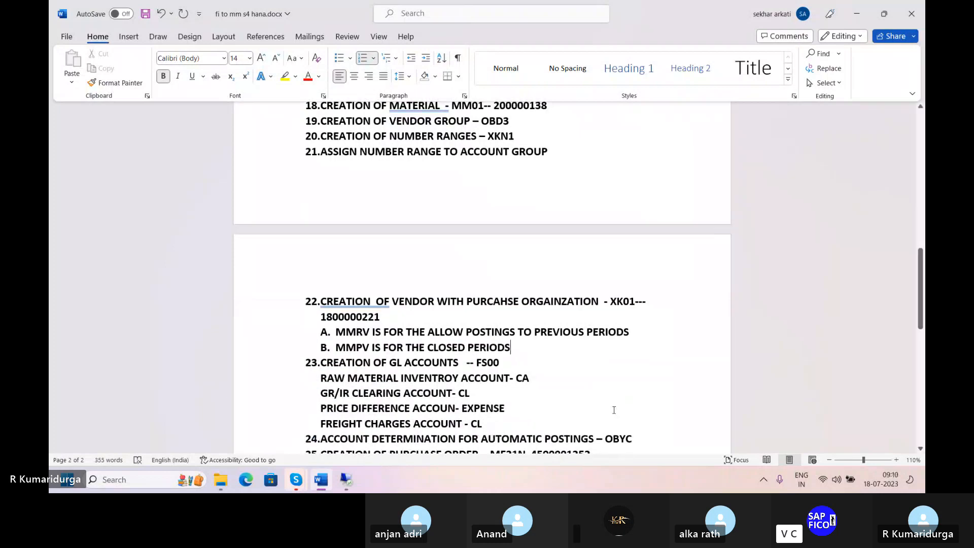
pyautogui.click(347, 479)
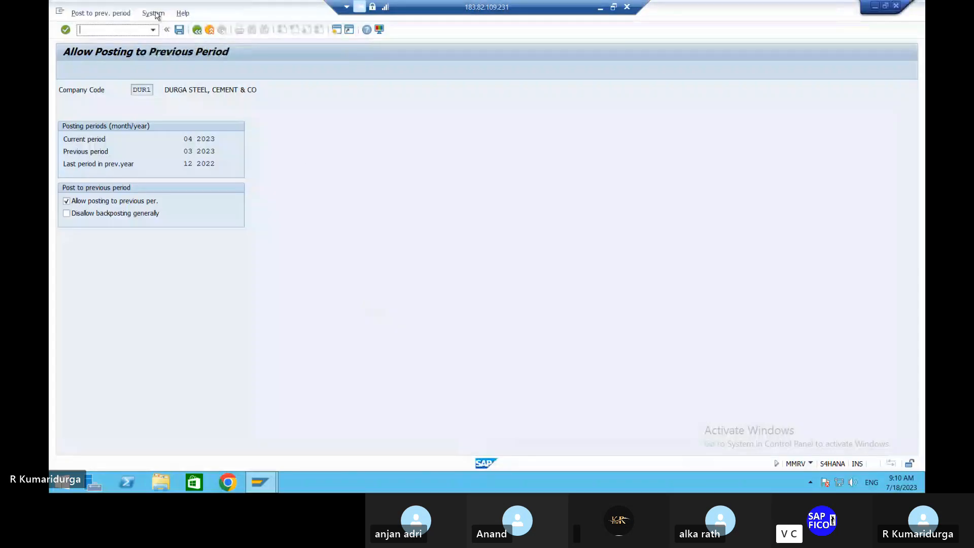
# Step: Open the company-code period overview and position it on DUR1, showing period 4 2023
pyautogui.write('/nmmpv')
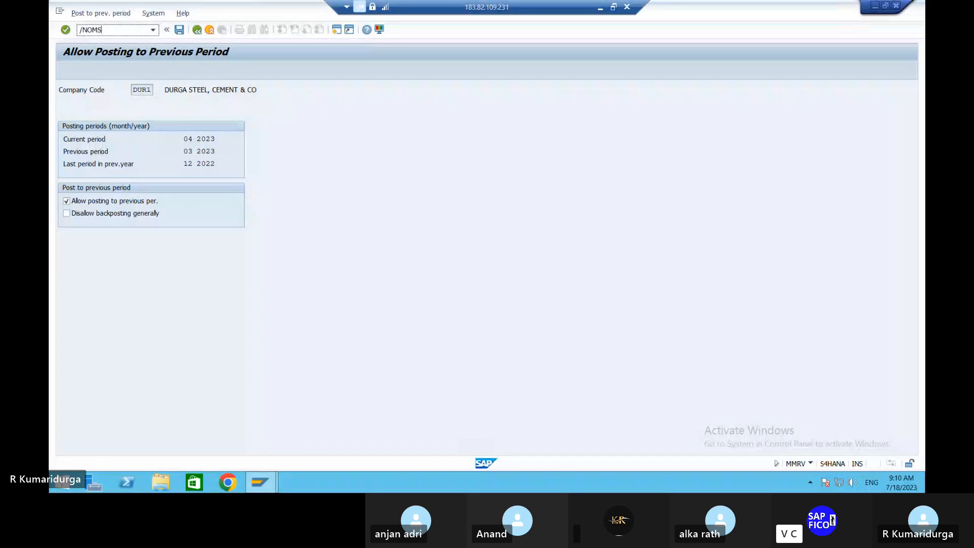
pyautogui.press('Return')
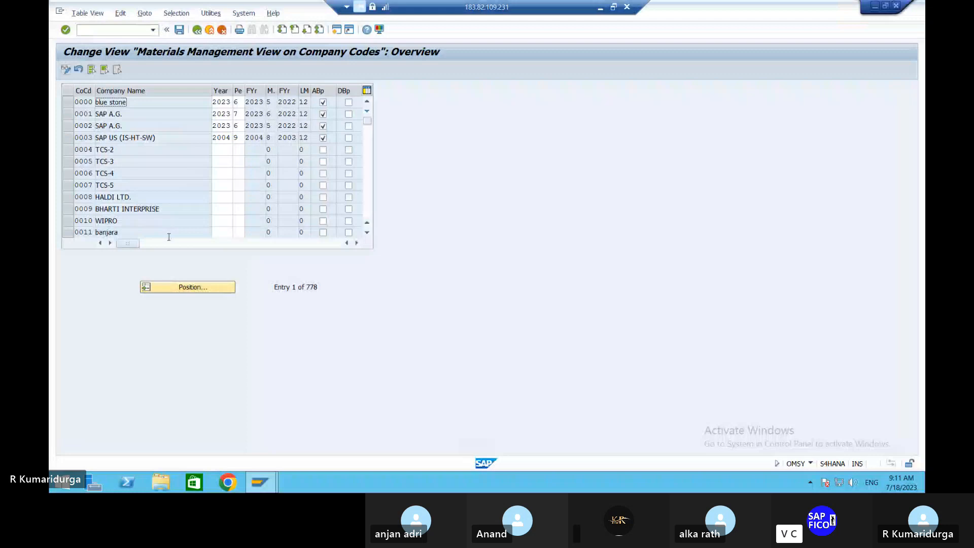
pyautogui.click(183, 288)
pyautogui.write('DU')
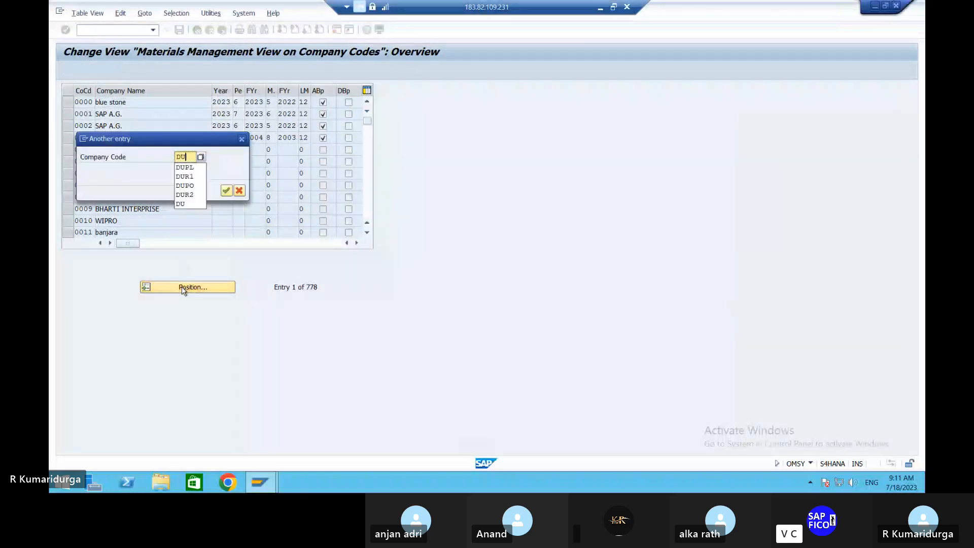
pyautogui.write('R1')
pyautogui.press('Return')
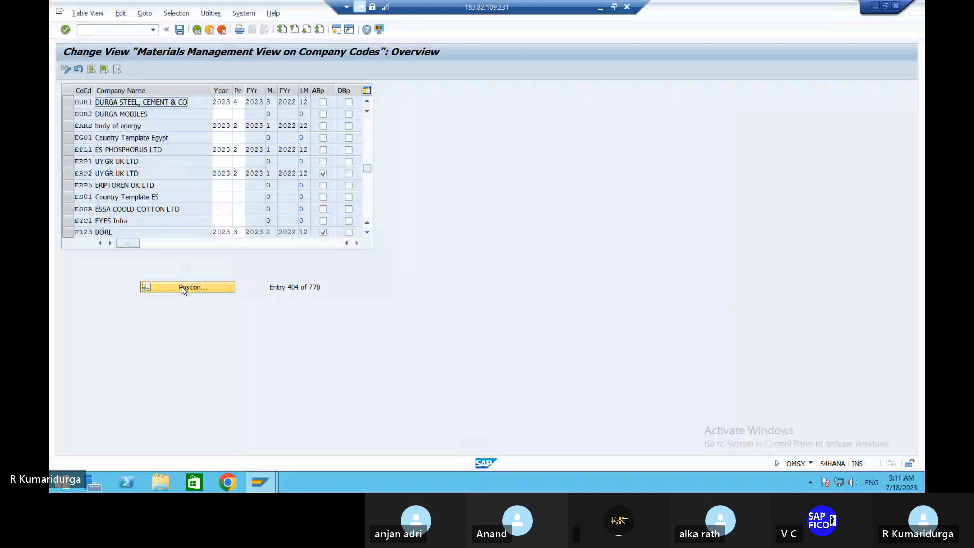